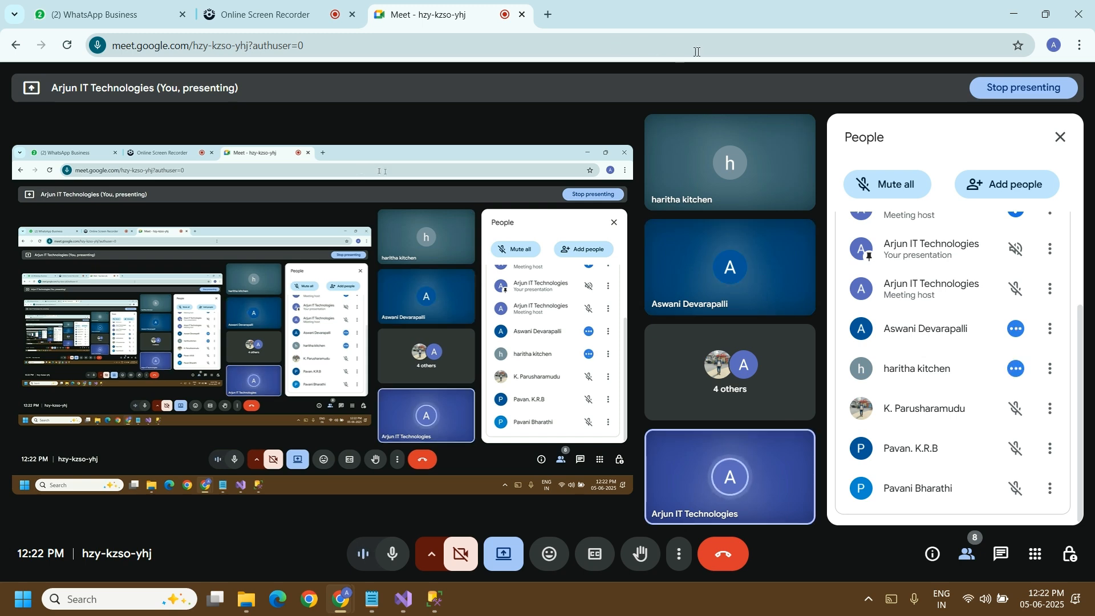
# Step: Open the Boomi sign-in page at platform.boomi.com in a new browser tab
pyautogui.click(549, 15)
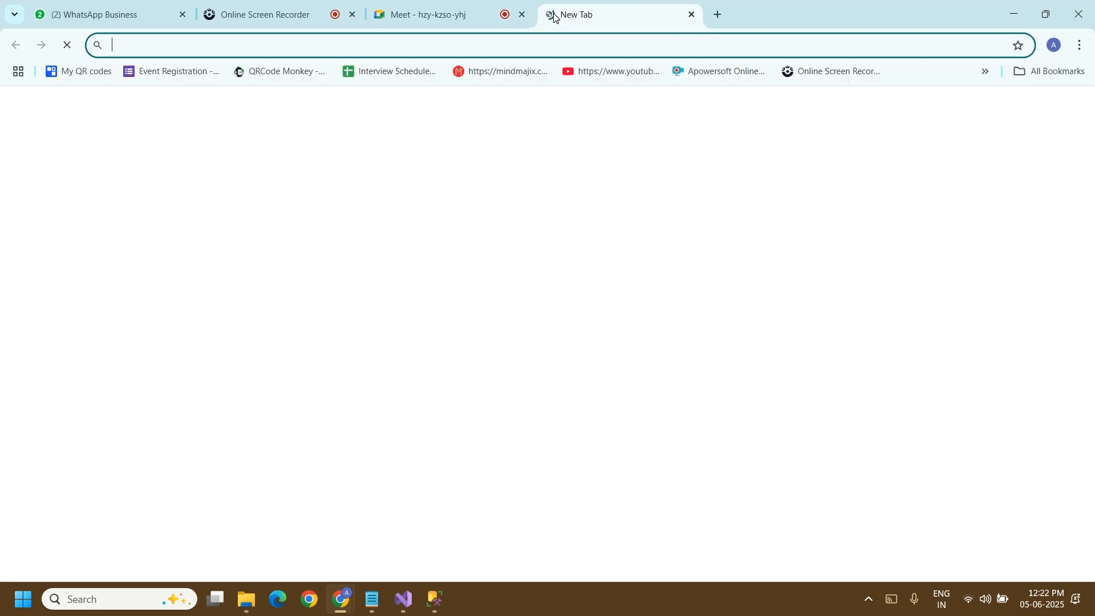
pyautogui.click(545, 39)
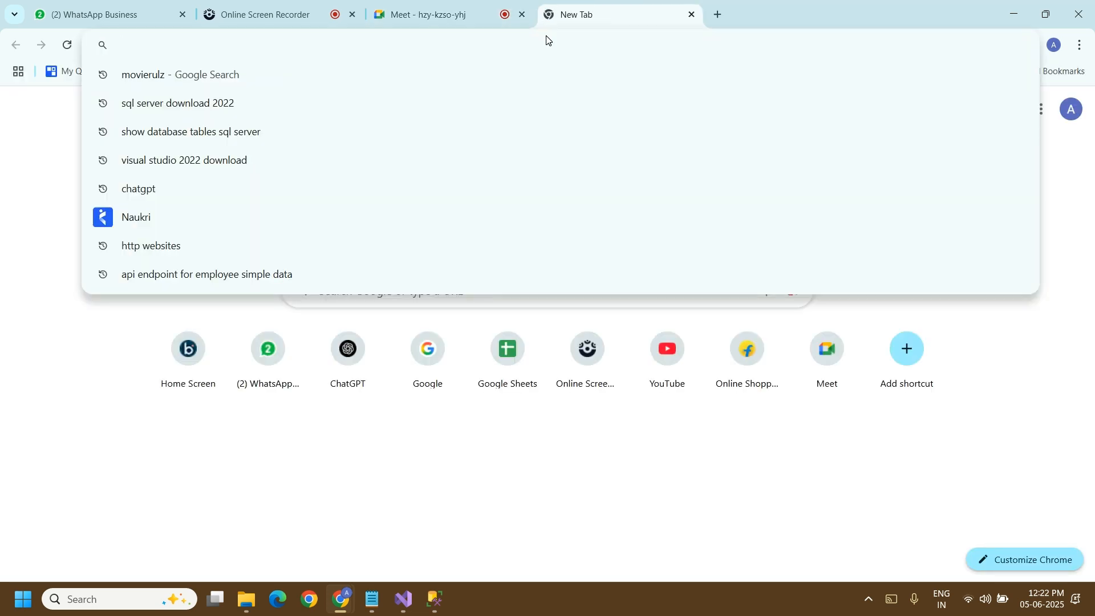
pyautogui.write('pl')
pyautogui.press('Return')
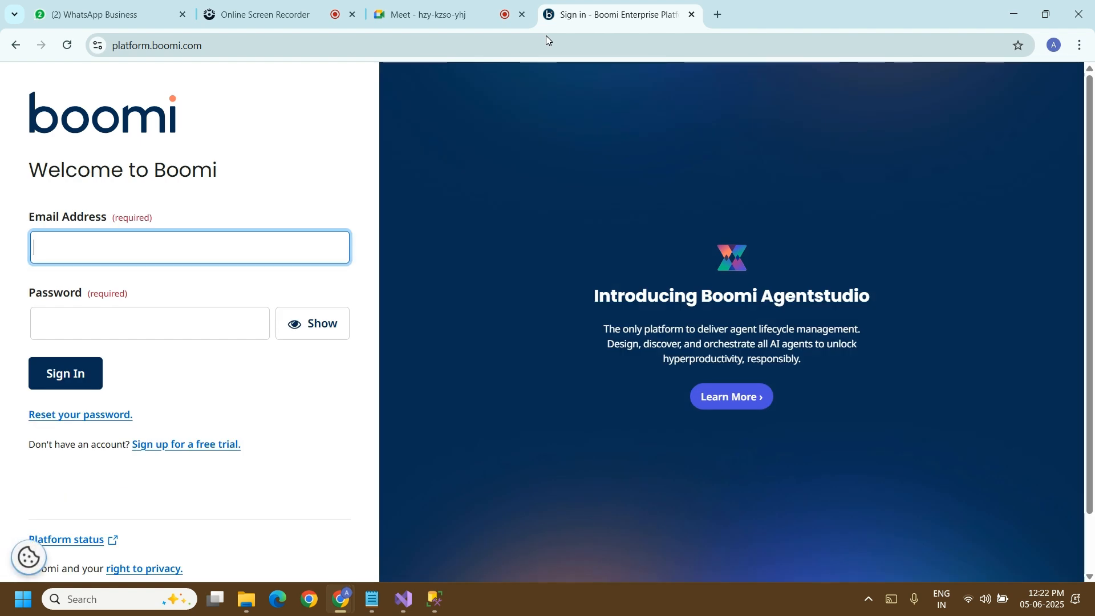
# Step: Sign in to Boomi with the saved account e-mail address and the account password
pyautogui.click(236, 242)
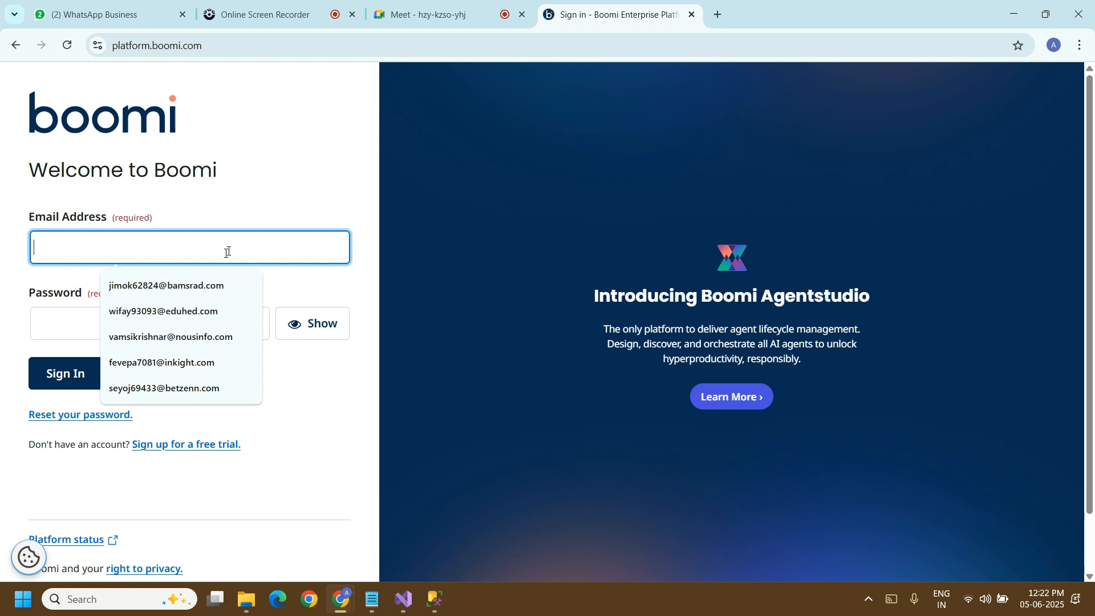
pyautogui.click(179, 312)
pyautogui.click(150, 318)
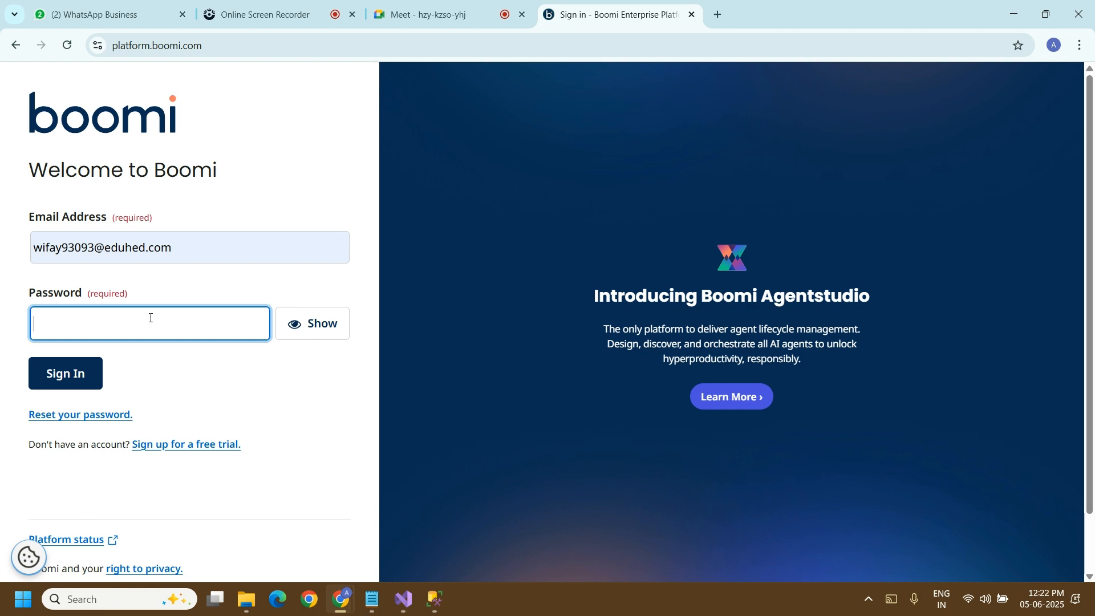
pyautogui.write('**')
pyautogui.click(99, 371)
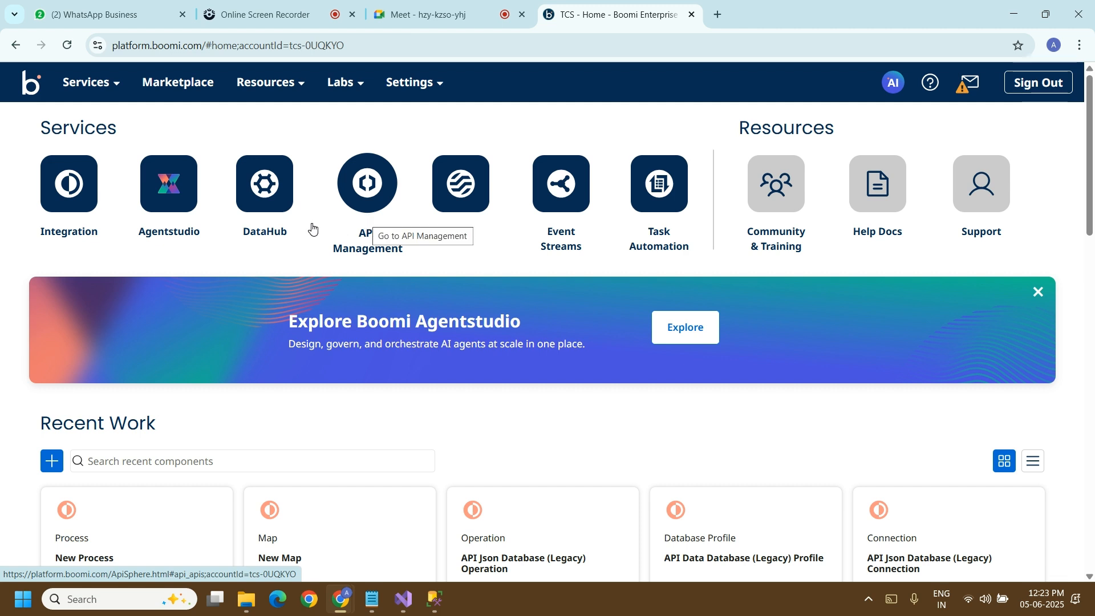
# Step: Open New Process on the Integration service's Build page and review the settings of its Start step
pyautogui.click(77, 208)
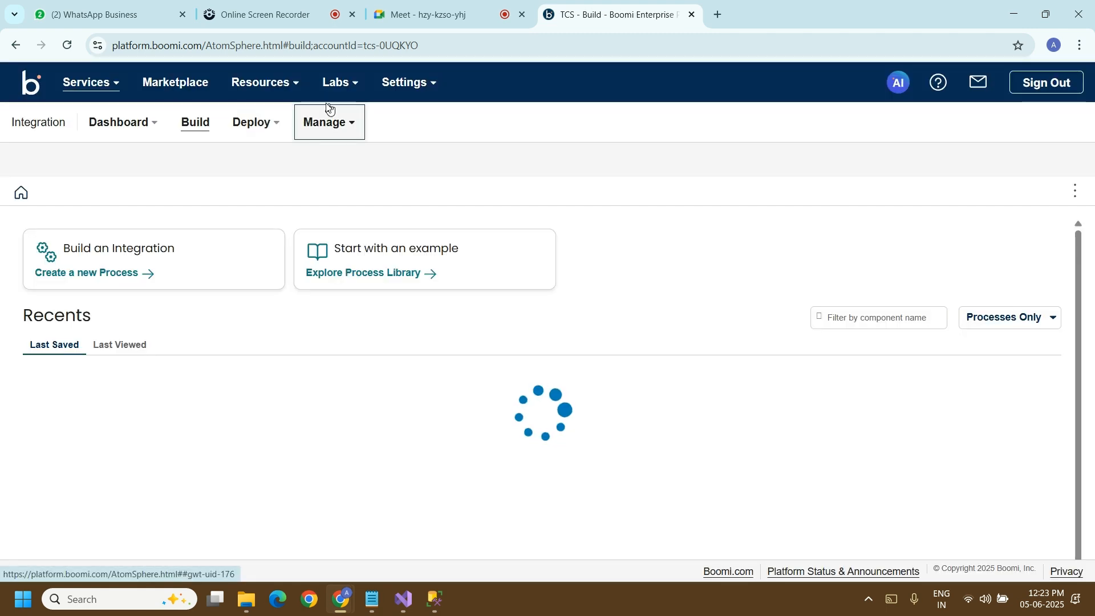
pyautogui.click(204, 123)
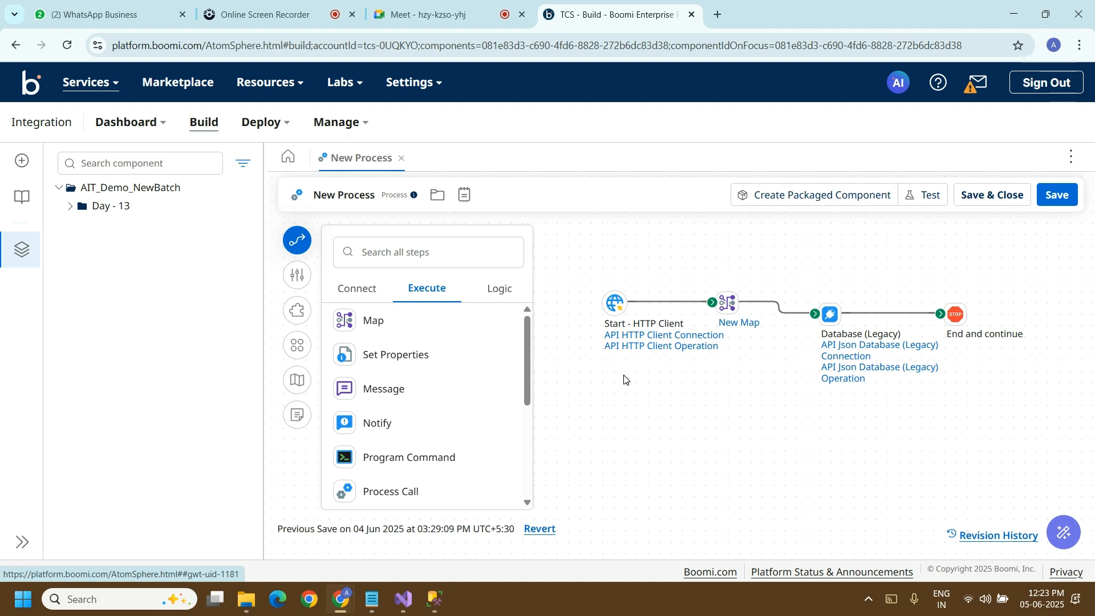
pyautogui.click(610, 307)
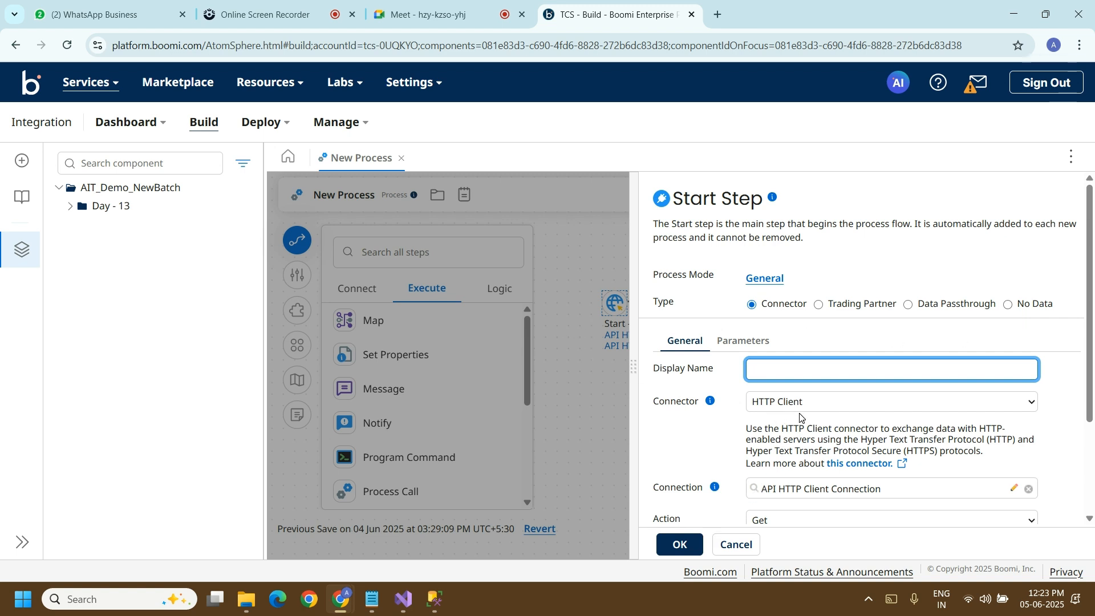
pyautogui.click(688, 545)
# Step: Search the process steps for "htt" and read the description of the HTTP Client connector
pyautogui.click(434, 257)
pyautogui.write('htt')
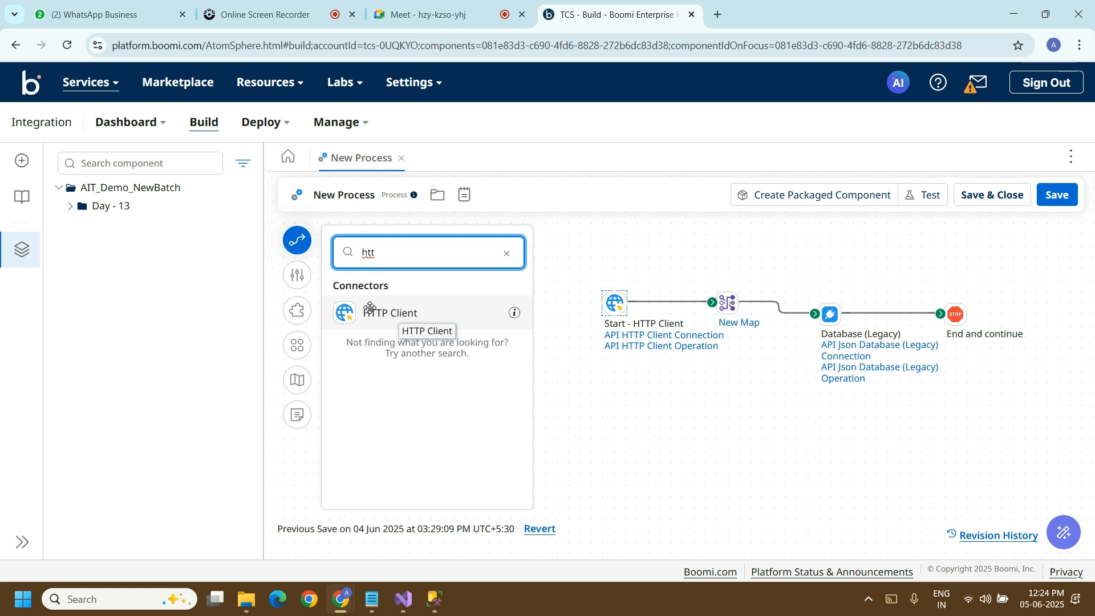
pyautogui.click(368, 310)
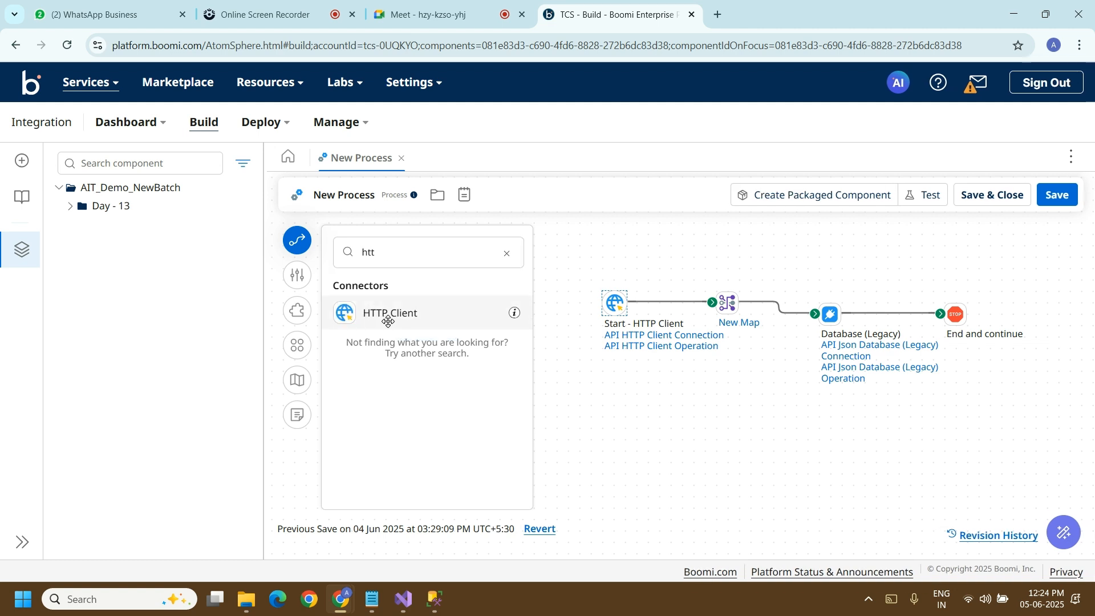
pyautogui.click(515, 314)
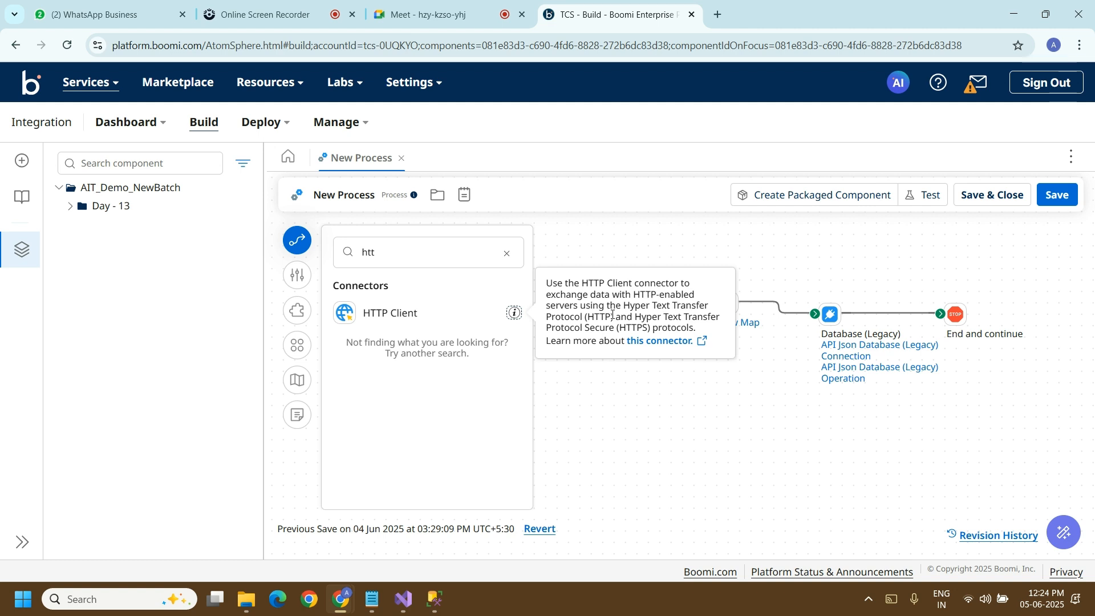
pyautogui.click(860, 502)
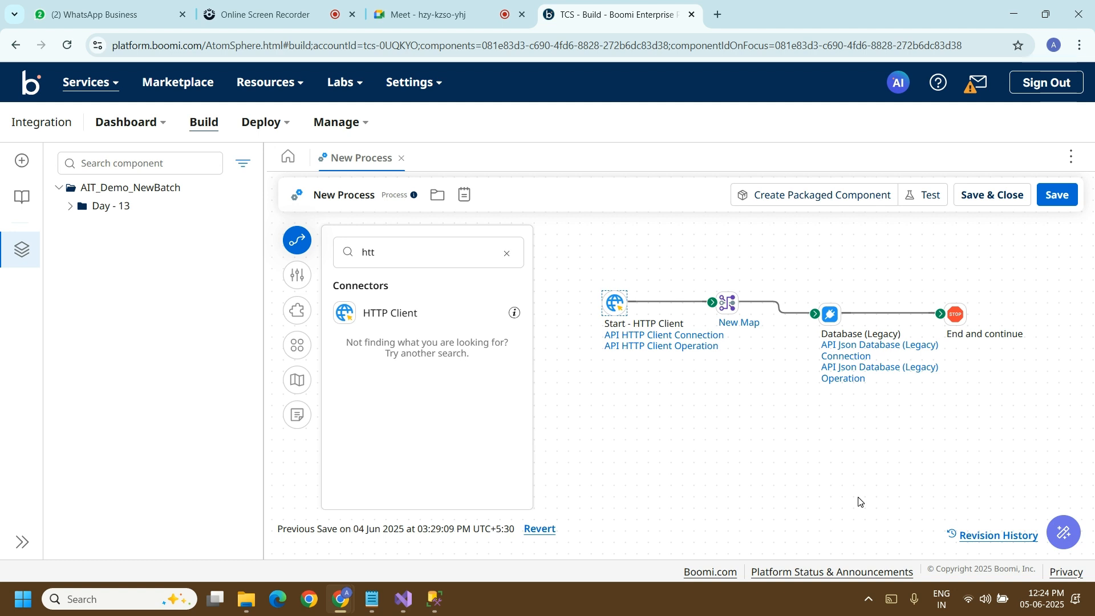
pyautogui.click(717, 14)
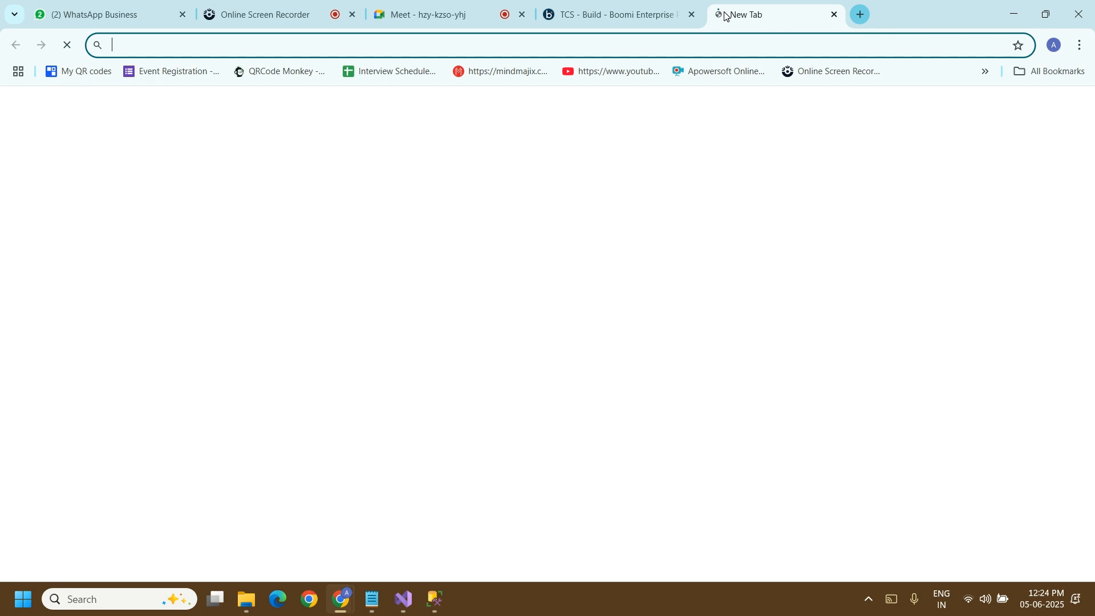
pyautogui.click(591, 49)
pyautogui.write('http')
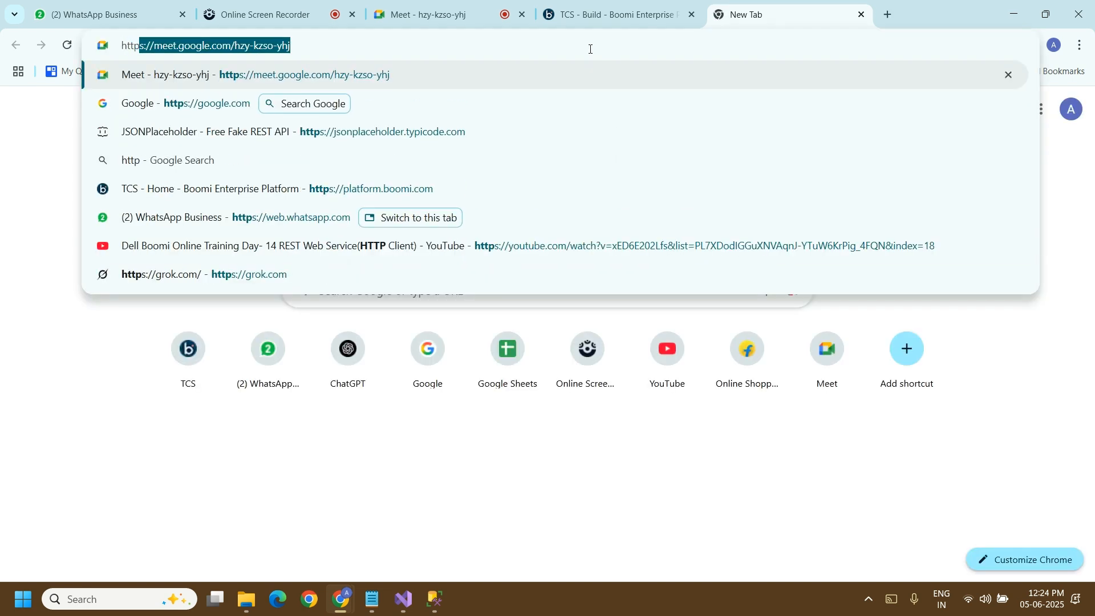
pyautogui.press('Return')
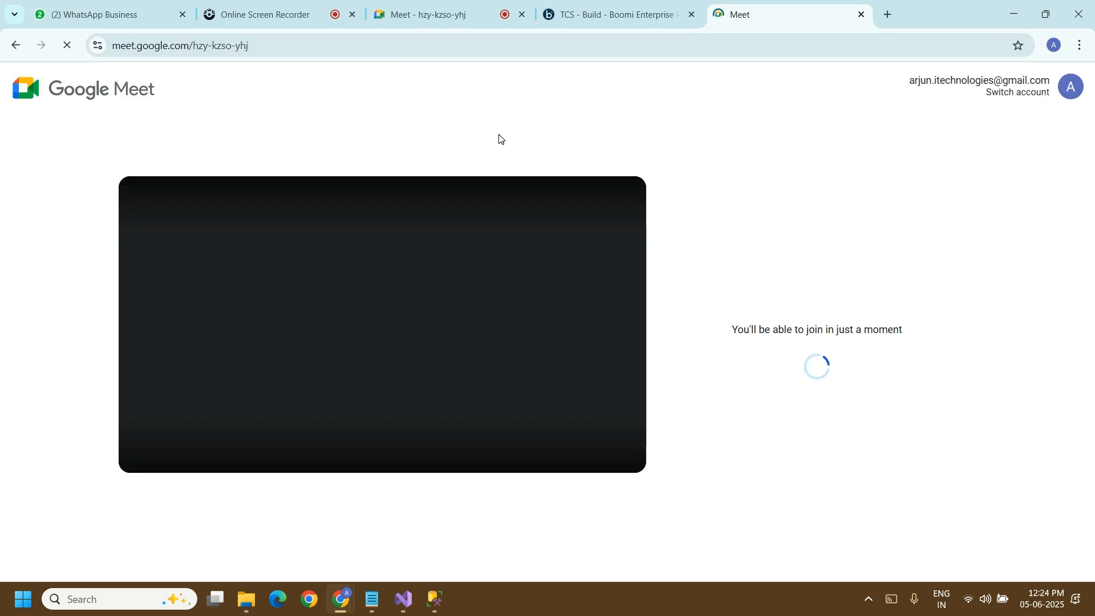
pyautogui.click(14, 44)
# Step: Search Google for "http" and skim the results
pyautogui.click(176, 50)
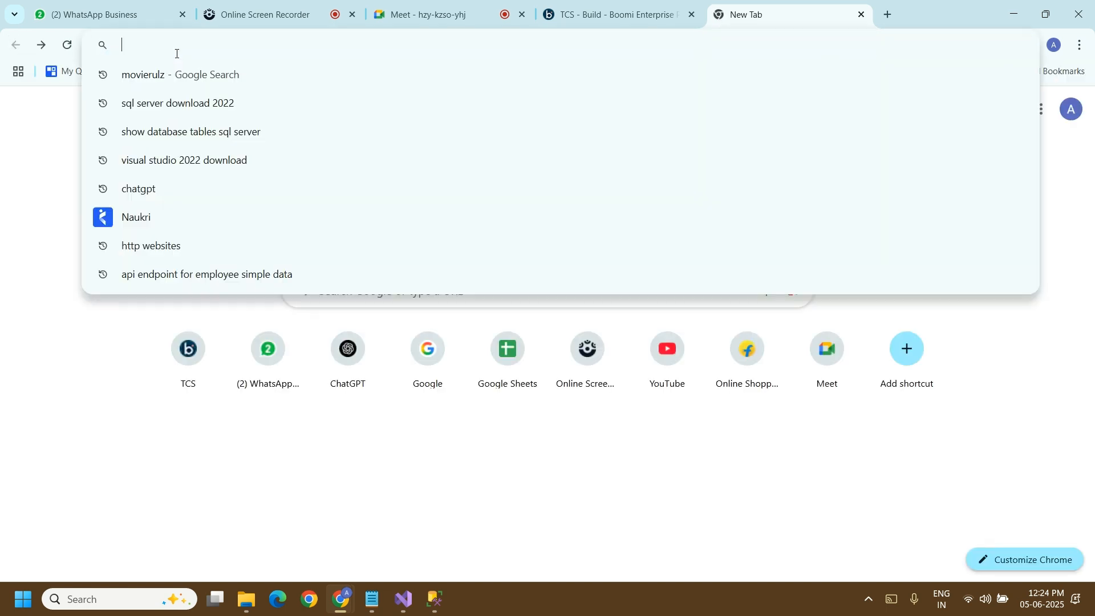
pyautogui.write('http')
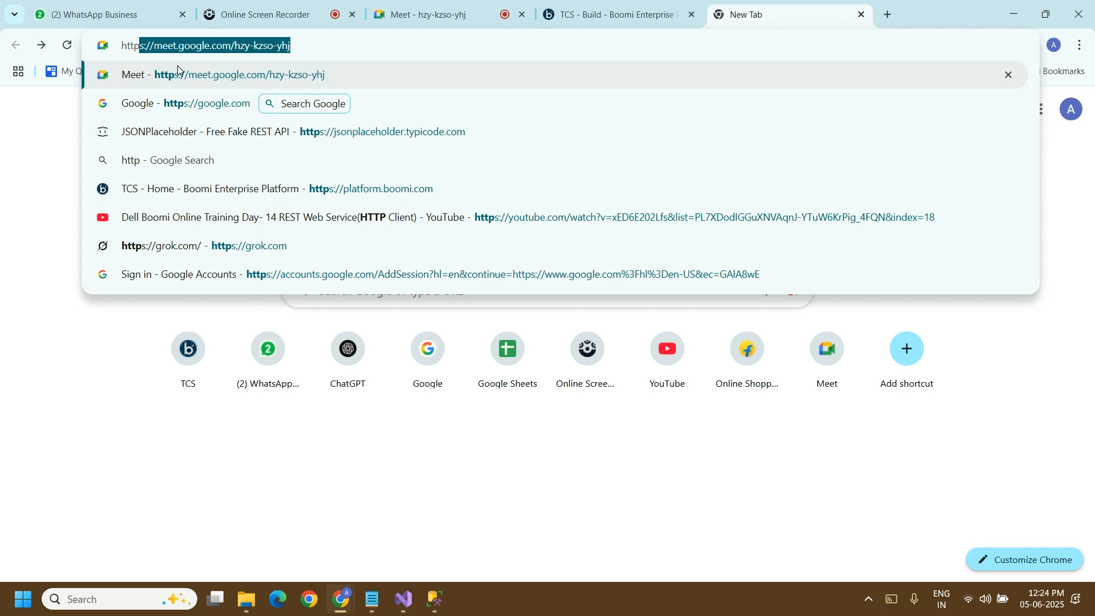
pyautogui.click(180, 162)
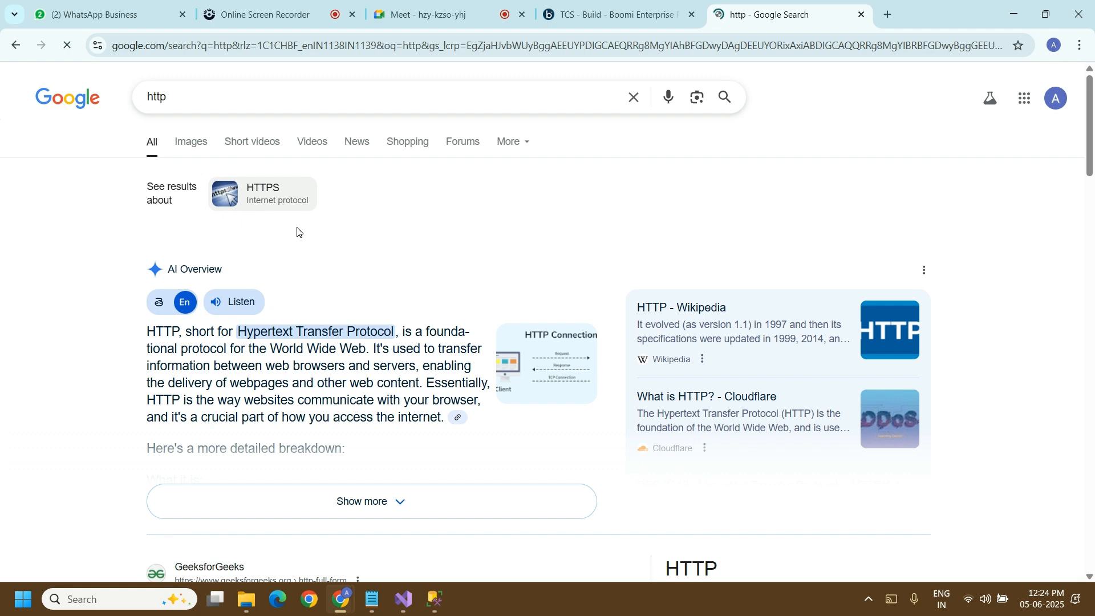
pyautogui.moveTo(1091, 139); pyautogui.dragTo(1057, 455)
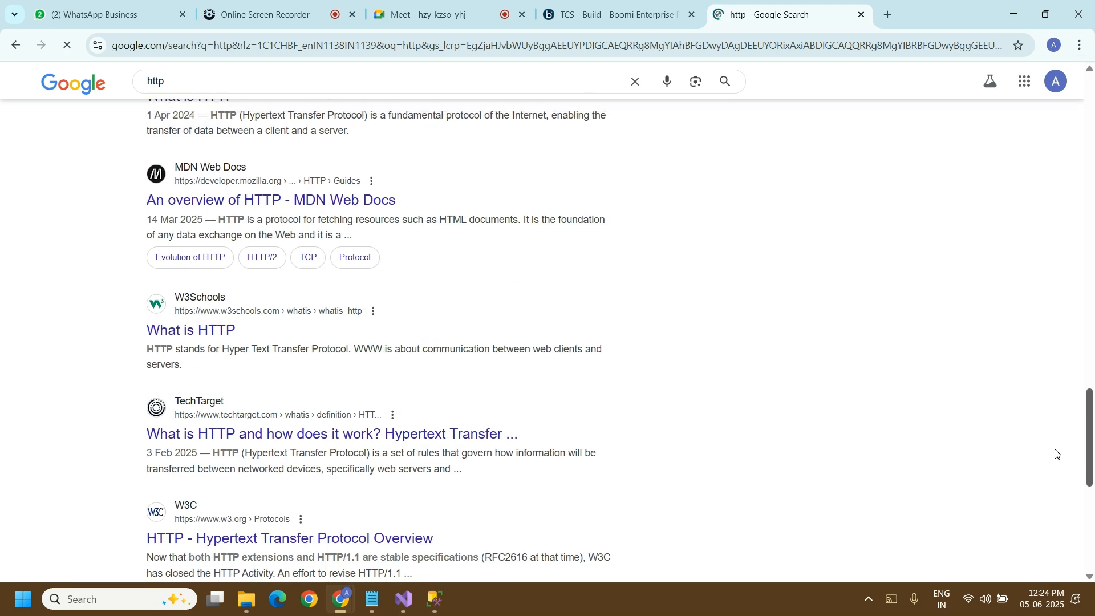
pyautogui.scroll(5, 868, 362)
# Step: Search Google for "http websites" and open the Simmons University page All About Links
pyautogui.click(252, 85)
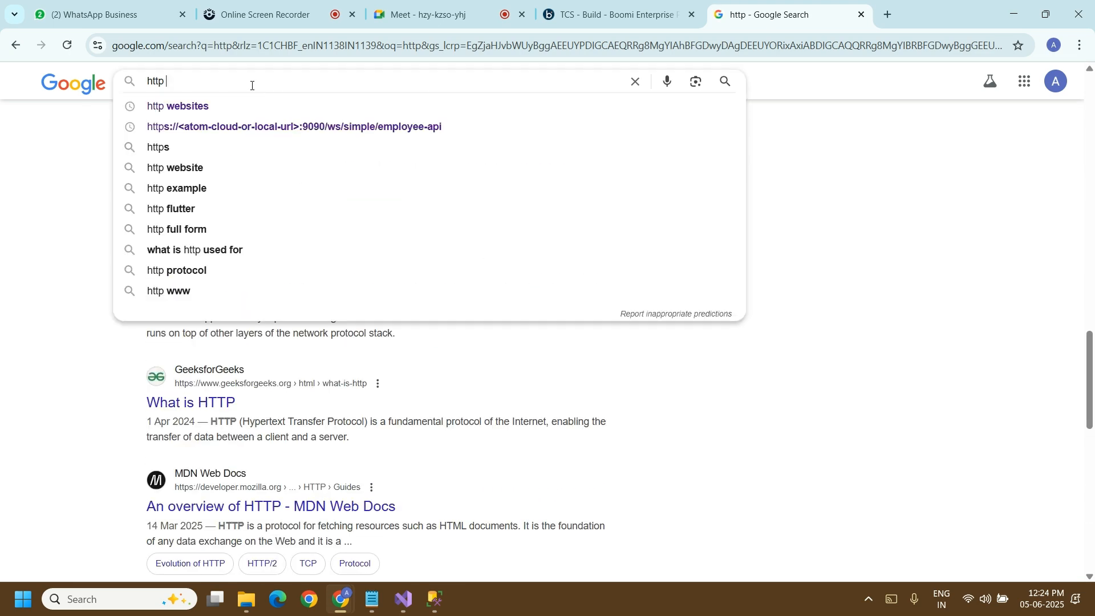
pyautogui.click(224, 106)
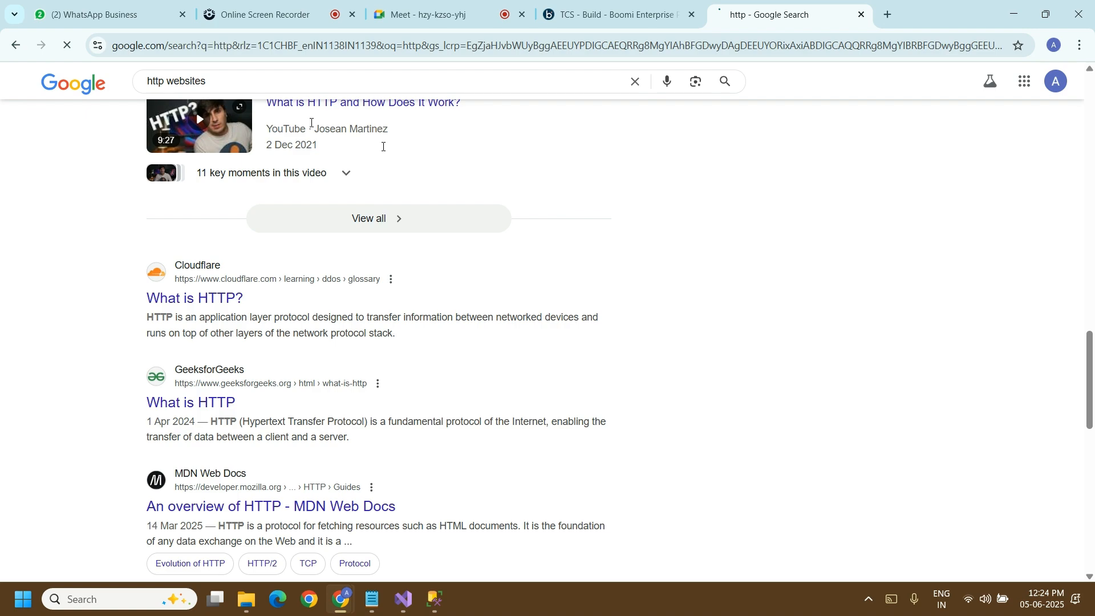
pyautogui.scroll(-15, 1068, 320)
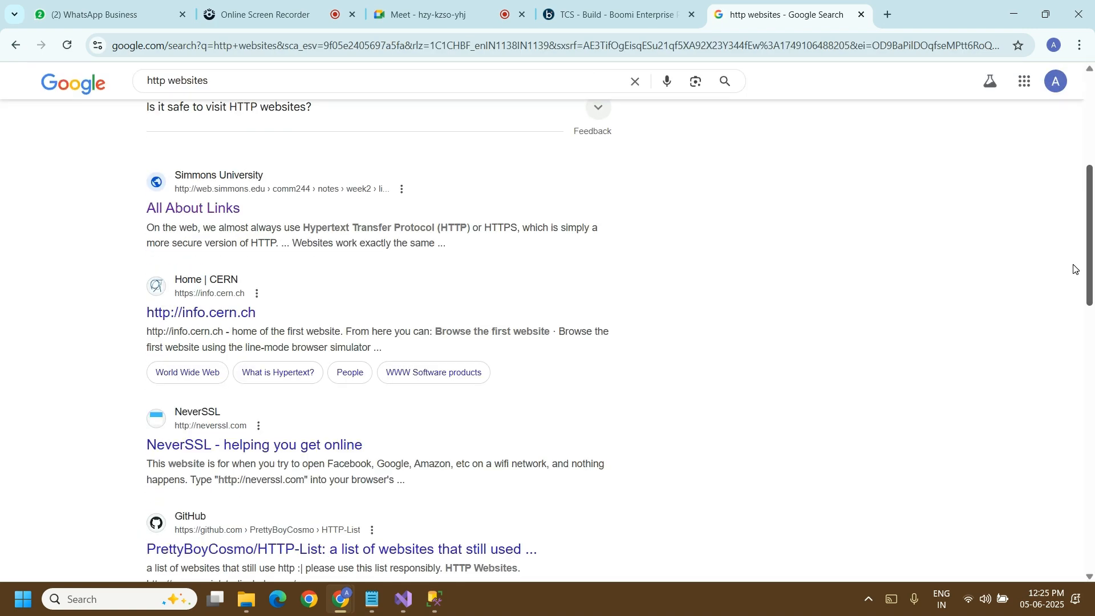
pyautogui.scroll(10, 1041, 452)
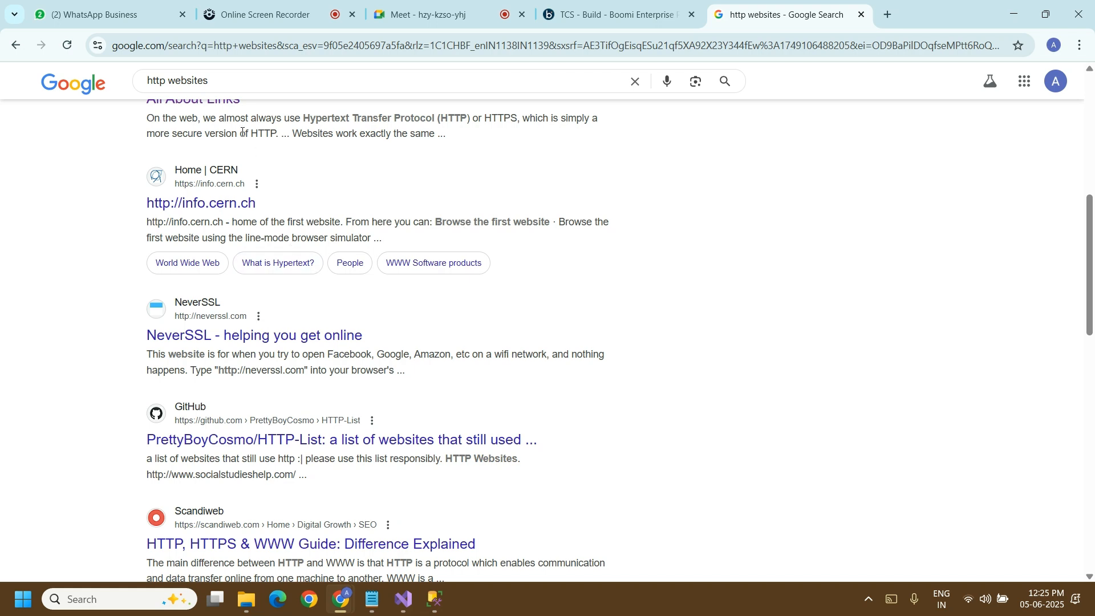
pyautogui.click(216, 107)
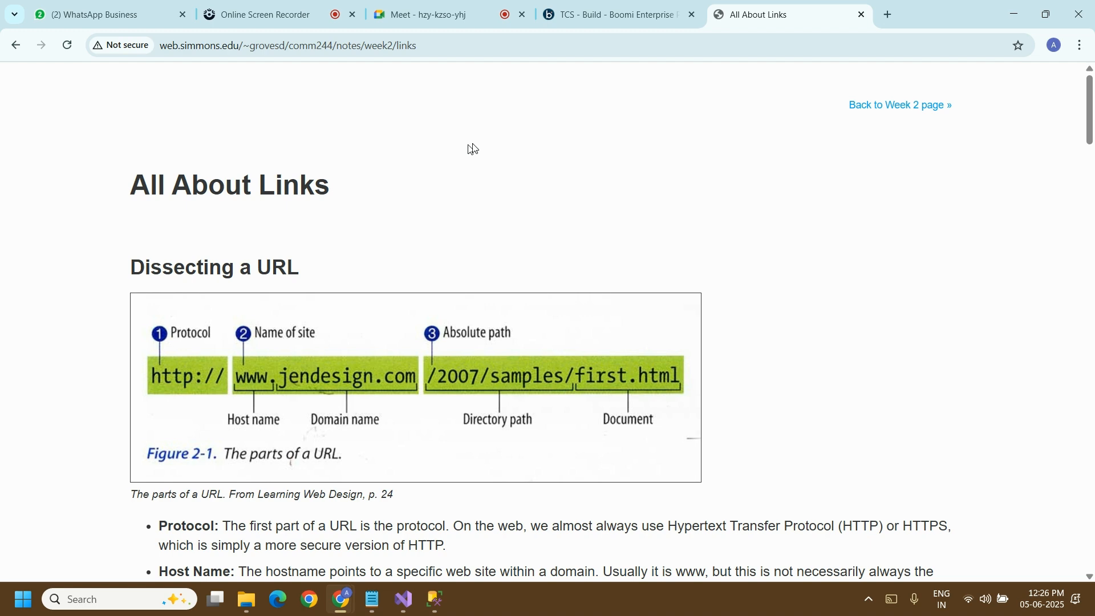
# Step: Return to the Boomi process, reopen the HTTP Client Start step and read the help for its Connection setting
pyautogui.click(581, 15)
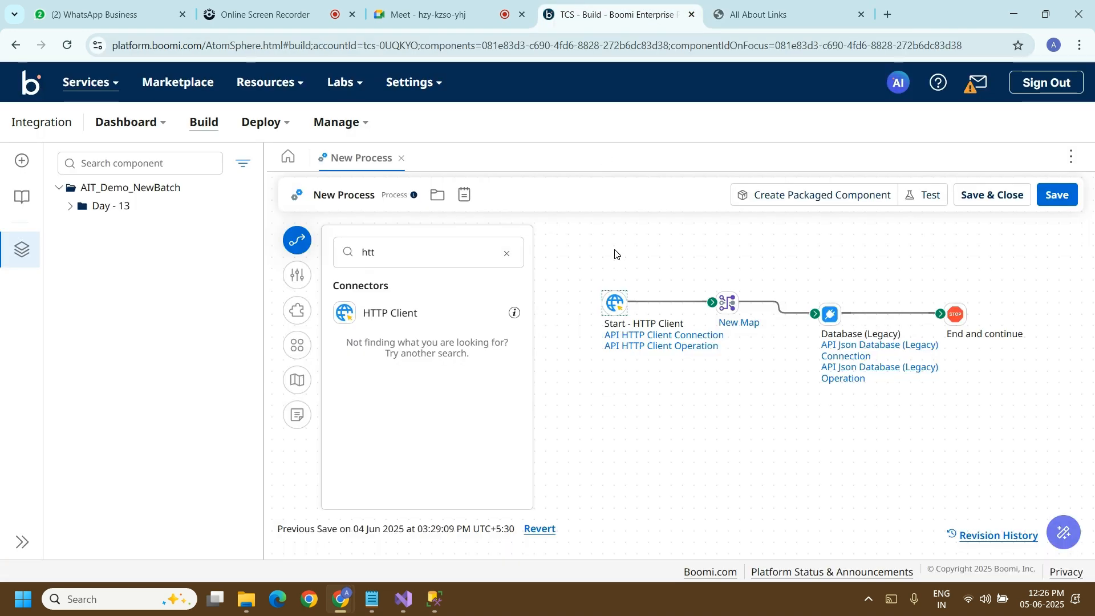
pyautogui.click(618, 302)
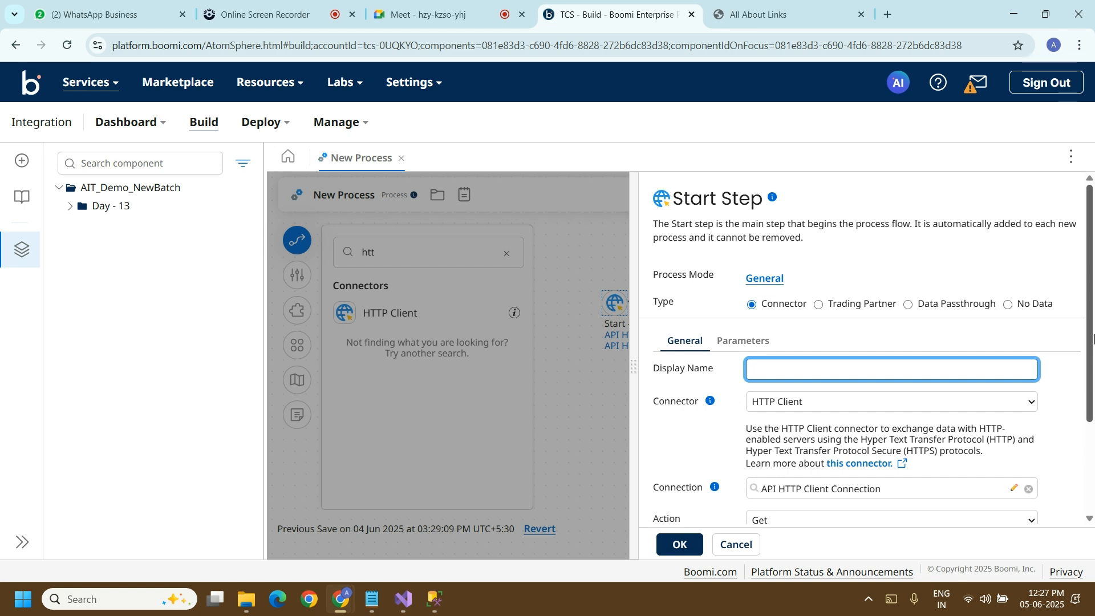
pyautogui.scroll(-3, 1088, 322)
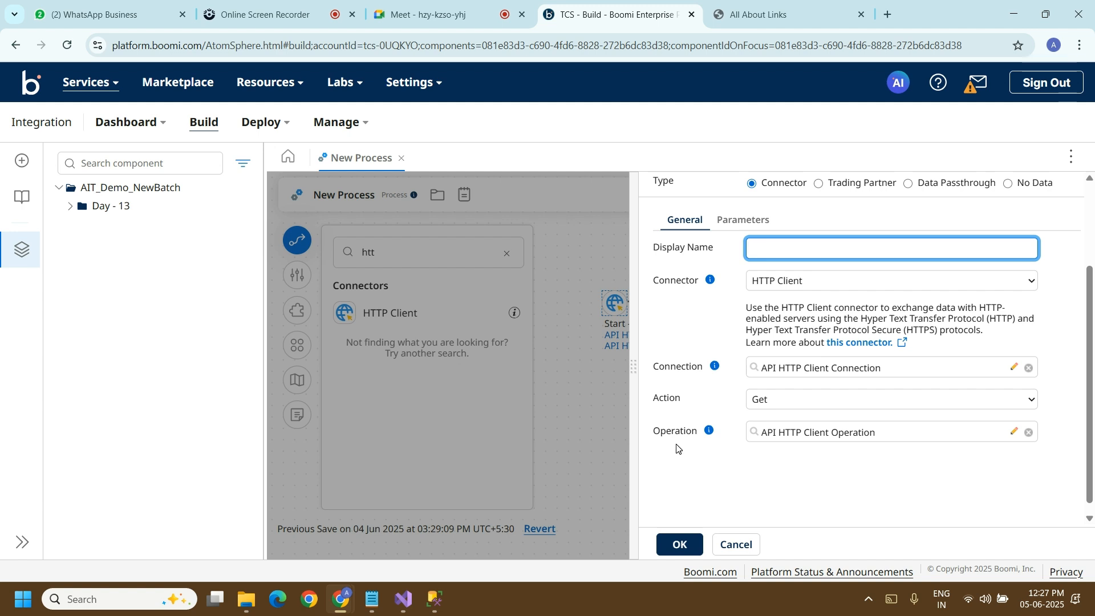
pyautogui.click(715, 368)
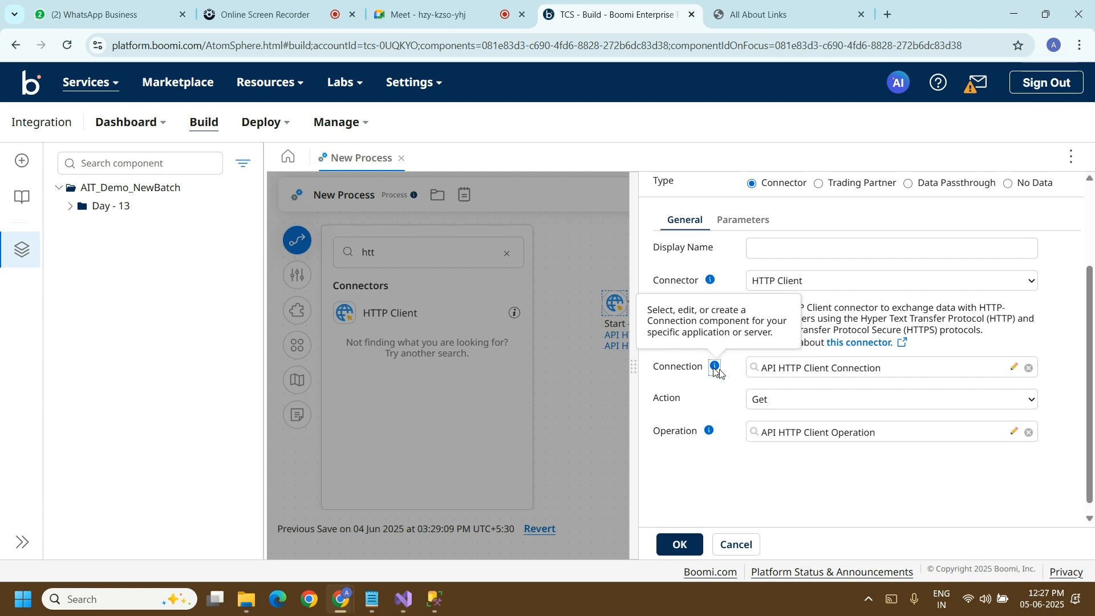
# Step: Open the API HTTP Client Connection for editing and select its full URL for copying
pyautogui.click(1014, 369)
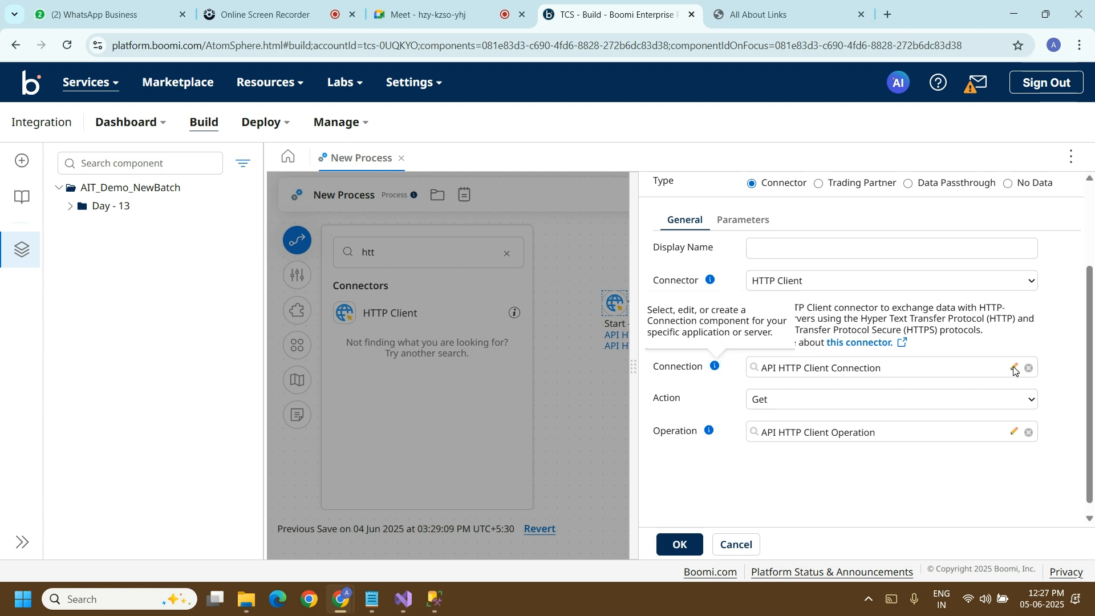
pyautogui.click(1013, 369)
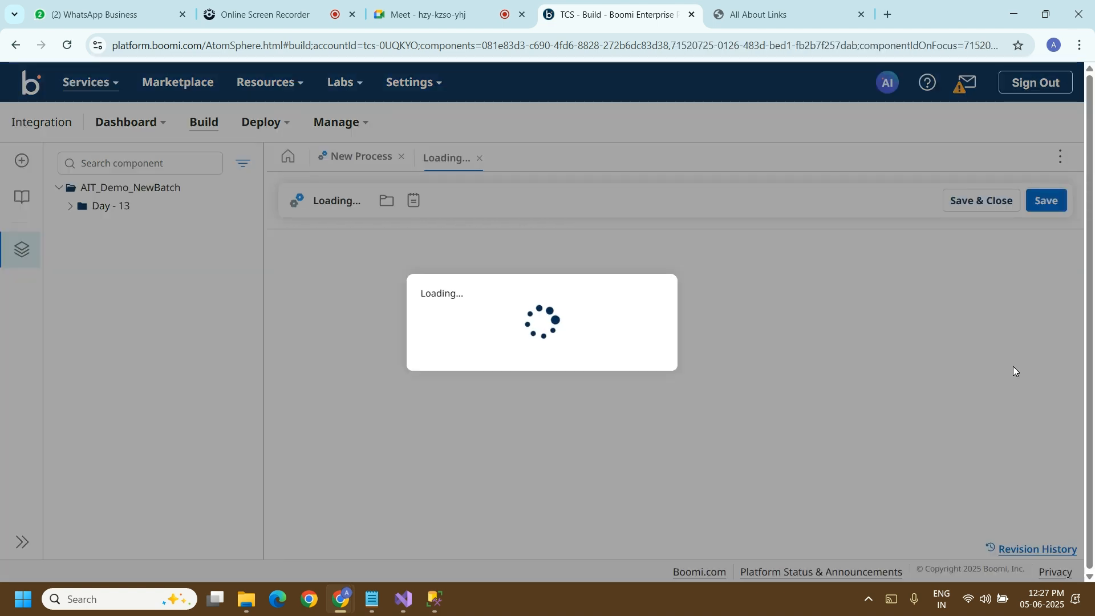
pyautogui.click(658, 283)
pyautogui.moveTo(657, 282); pyautogui.dragTo(443, 291)
pyautogui.hotkey('ctrl', 'c')
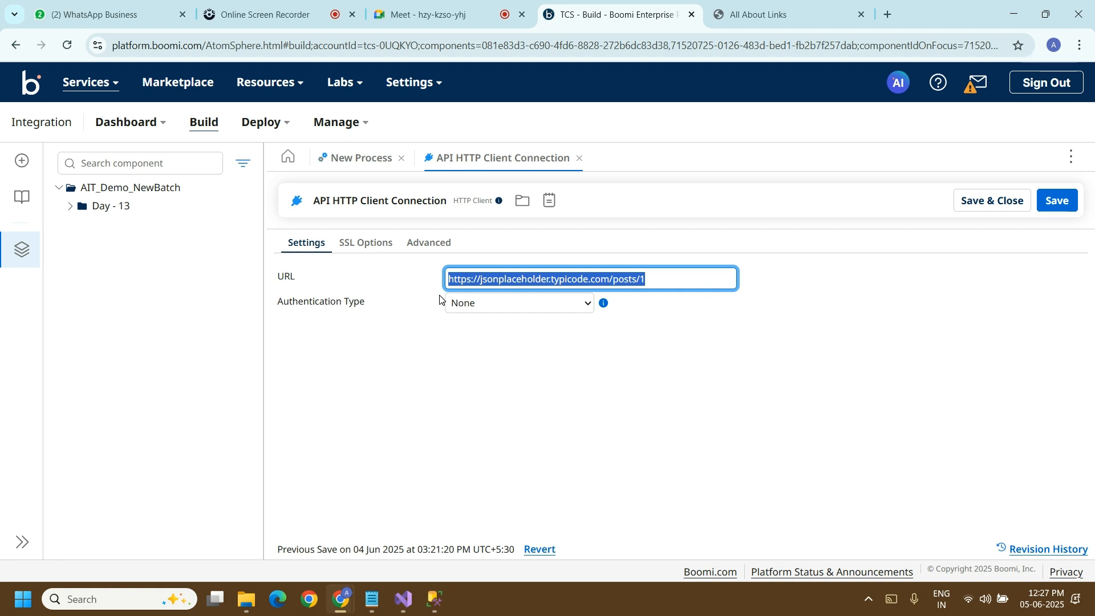
pyautogui.click(888, 14)
pyautogui.click(834, 41)
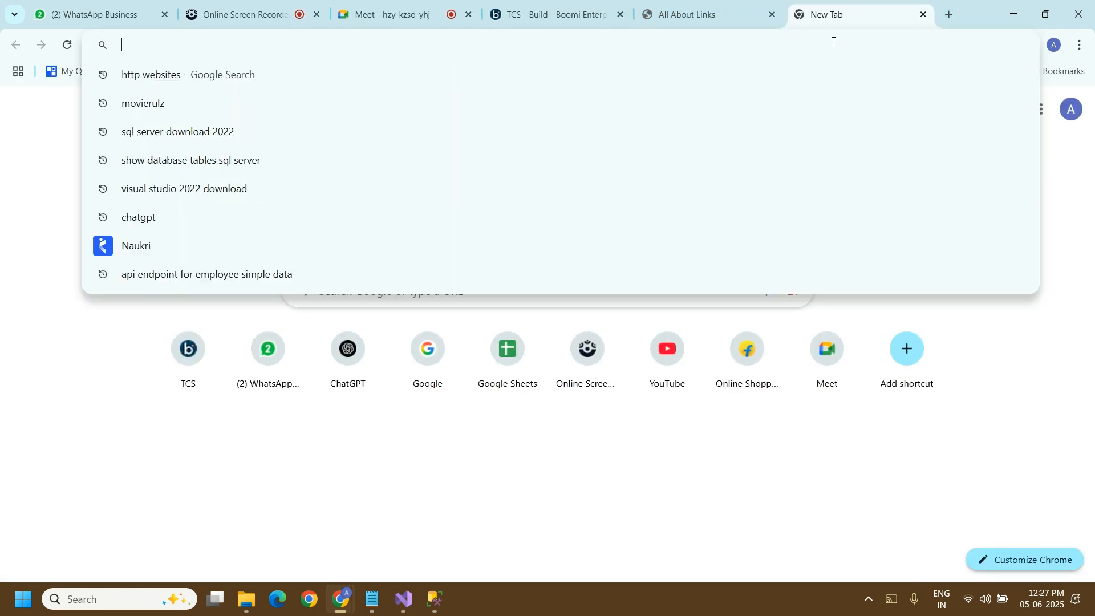
pyautogui.hotkey('ctrl', 'v')
pyautogui.press('Return')
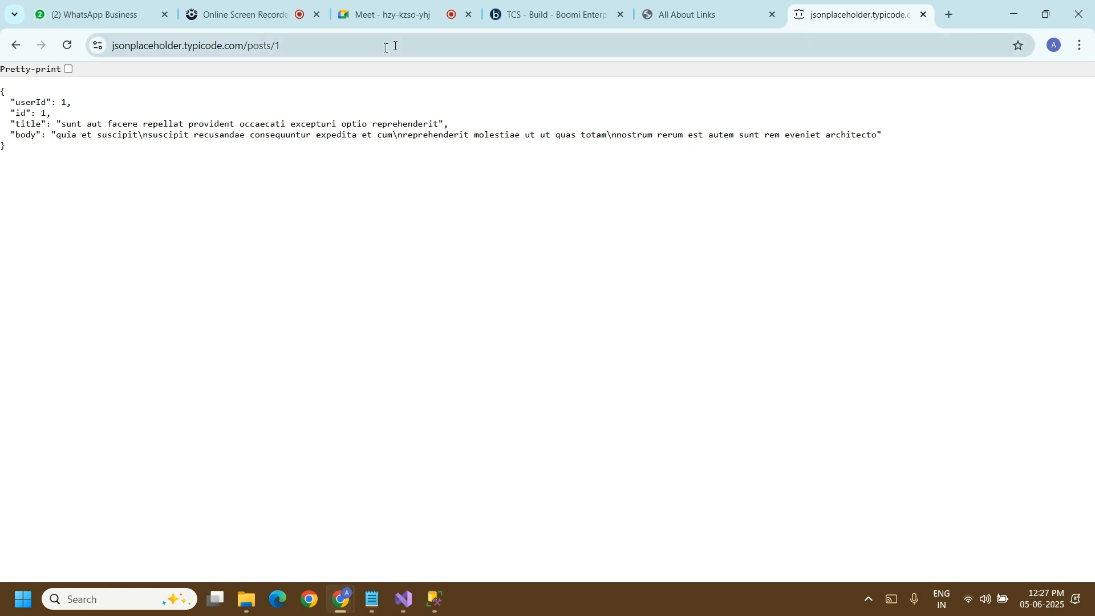
pyautogui.doubleClick(38, 101)
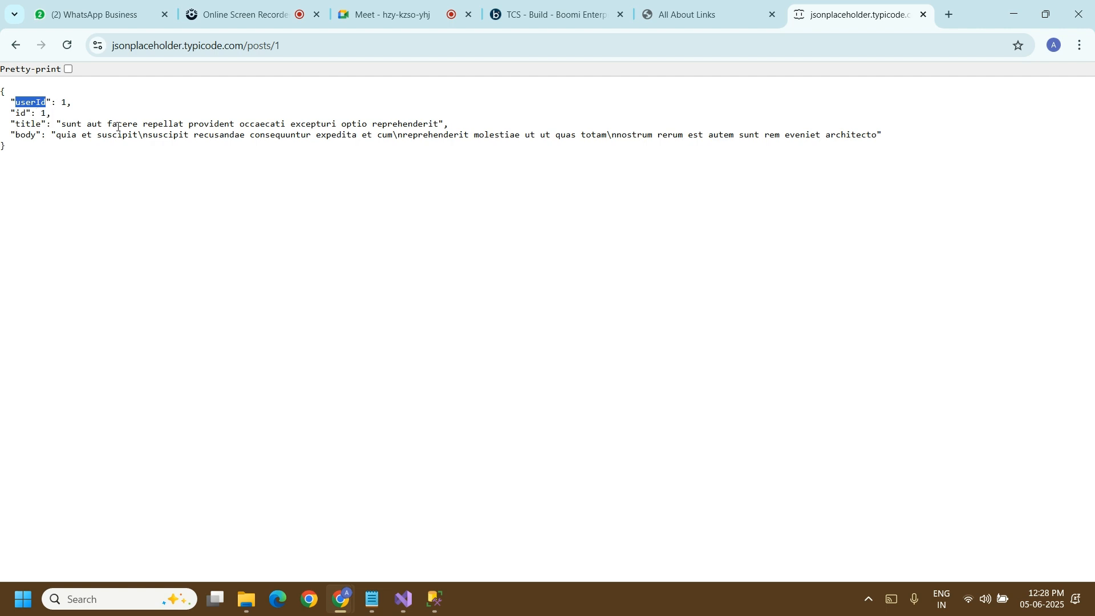
pyautogui.click(293, 45)
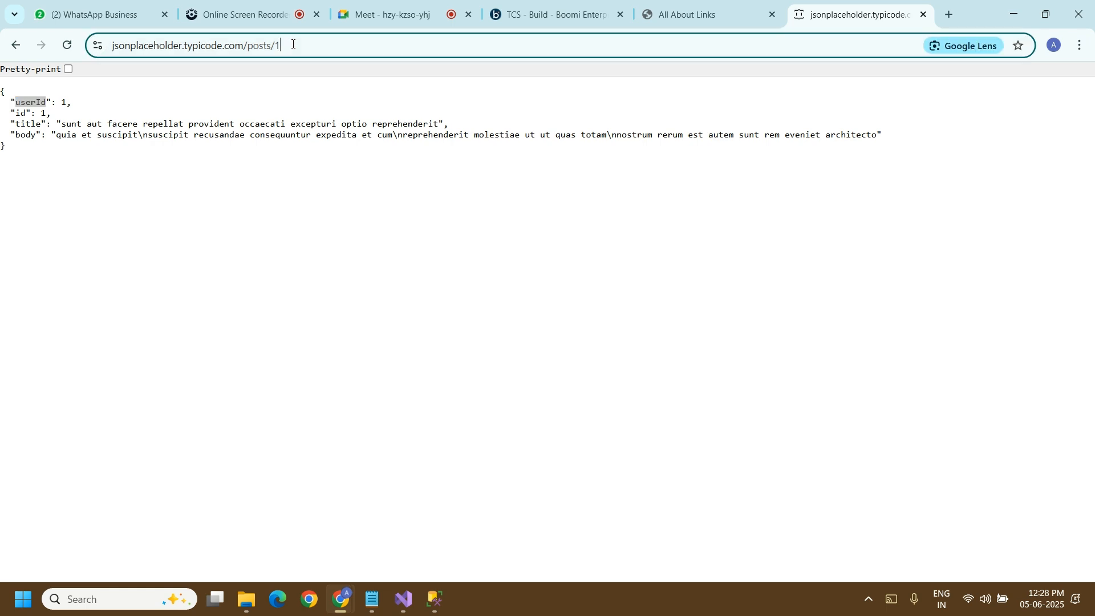
pyautogui.press('BackSpace')
pyautogui.write('2')
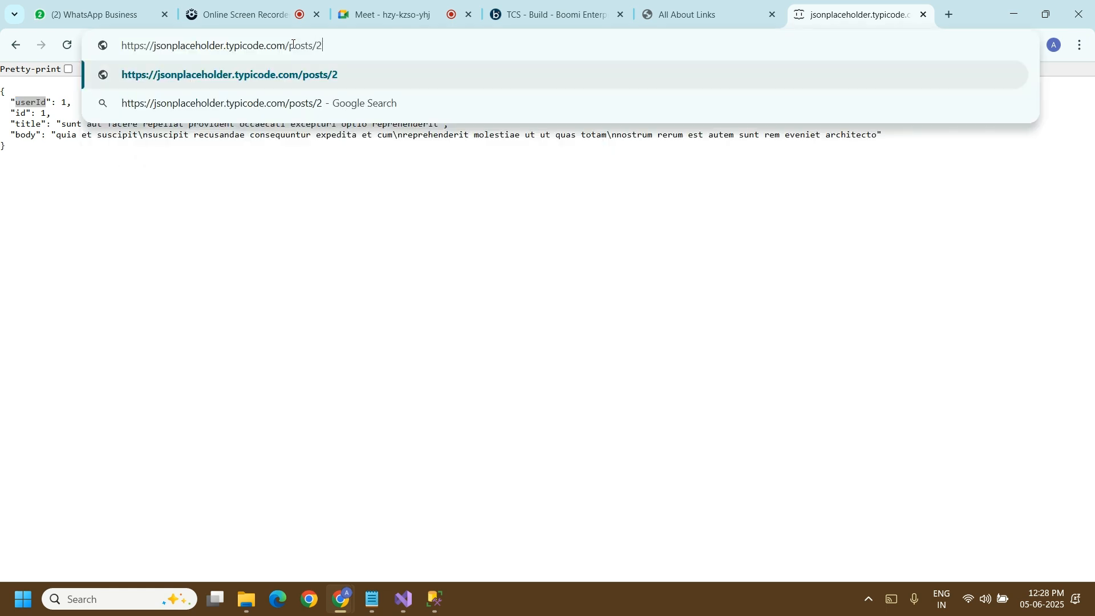
pyautogui.press('Return')
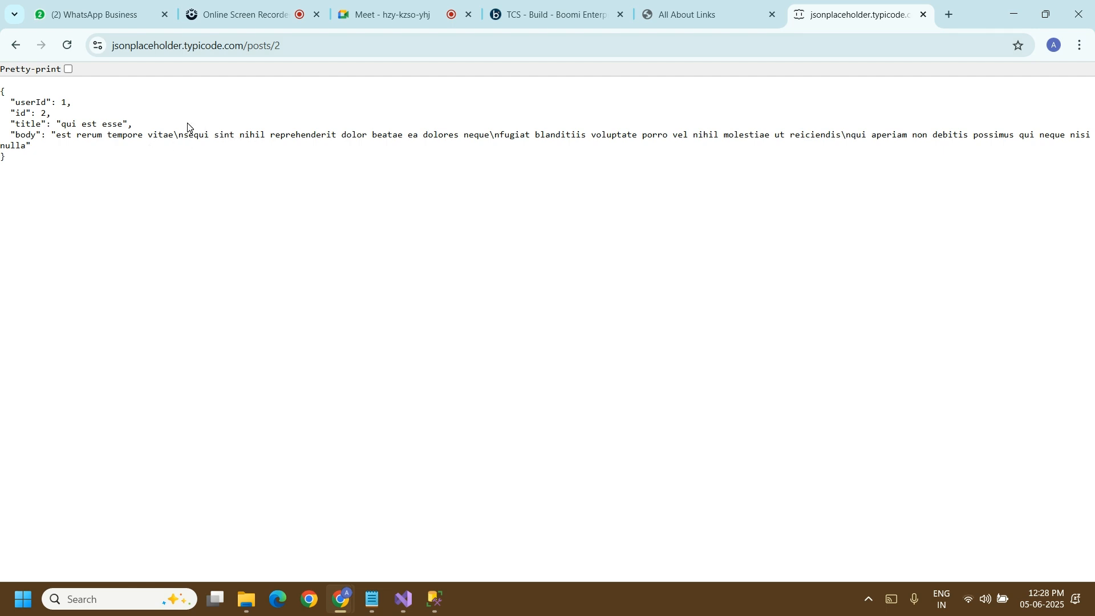
pyautogui.click(289, 46)
pyautogui.press('End')
pyautogui.hotkey('shift', 'Left')
pyautogui.press('BackSpace')
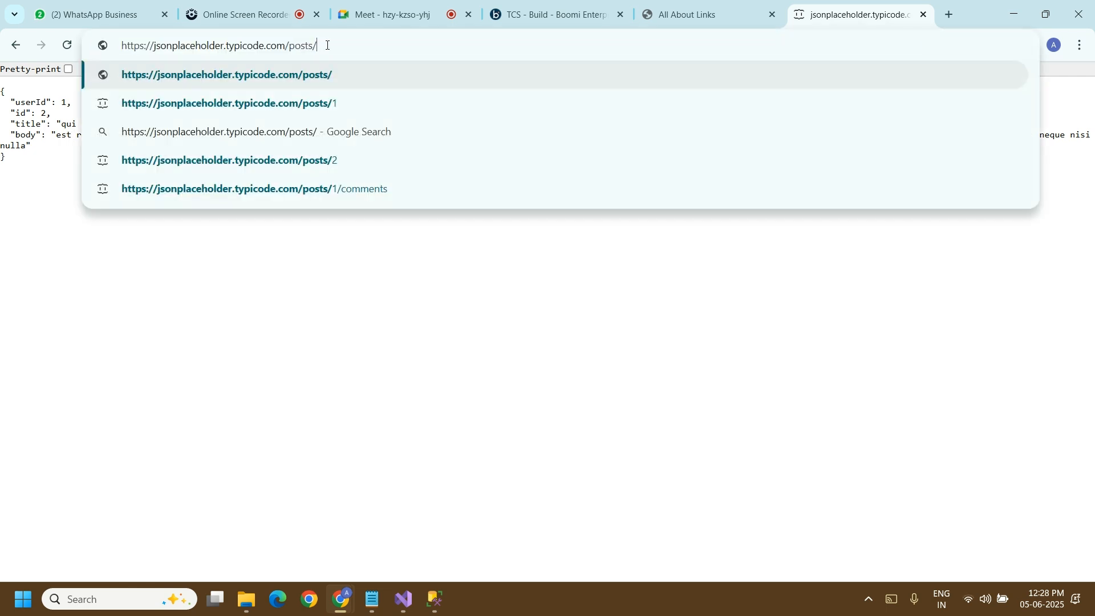
pyautogui.write('1')
pyautogui.press('Return')
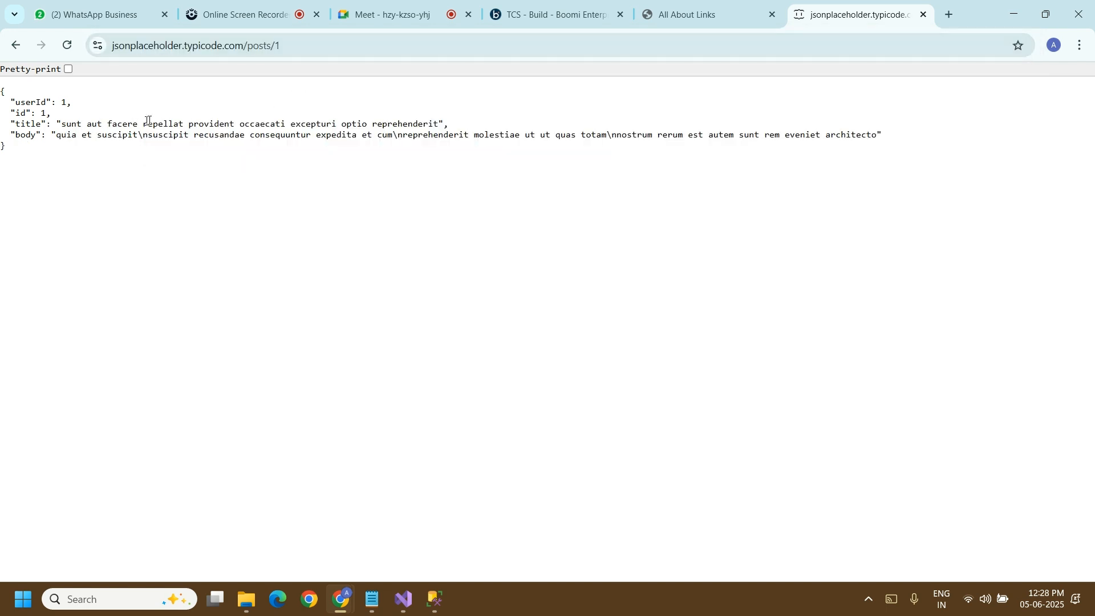
# Step: Switch to SQL Server Management Studio to review the User table's query result, and return to the Boomi connection
pyautogui.click(580, 20)
pyautogui.click(435, 599)
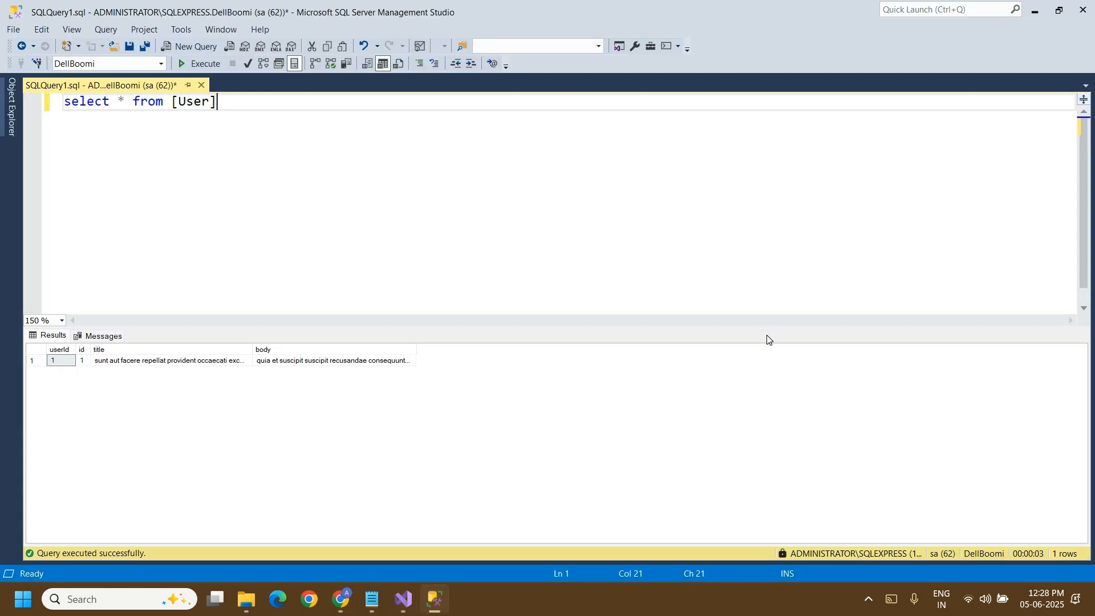
pyautogui.click(1034, 19)
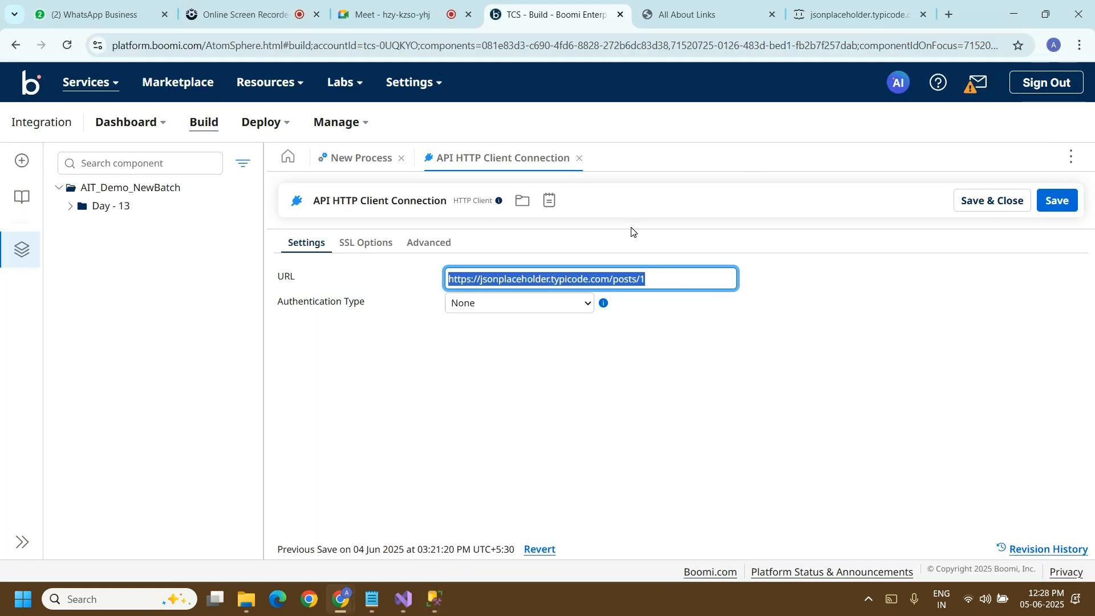
pyautogui.click(669, 277)
pyautogui.write('2')
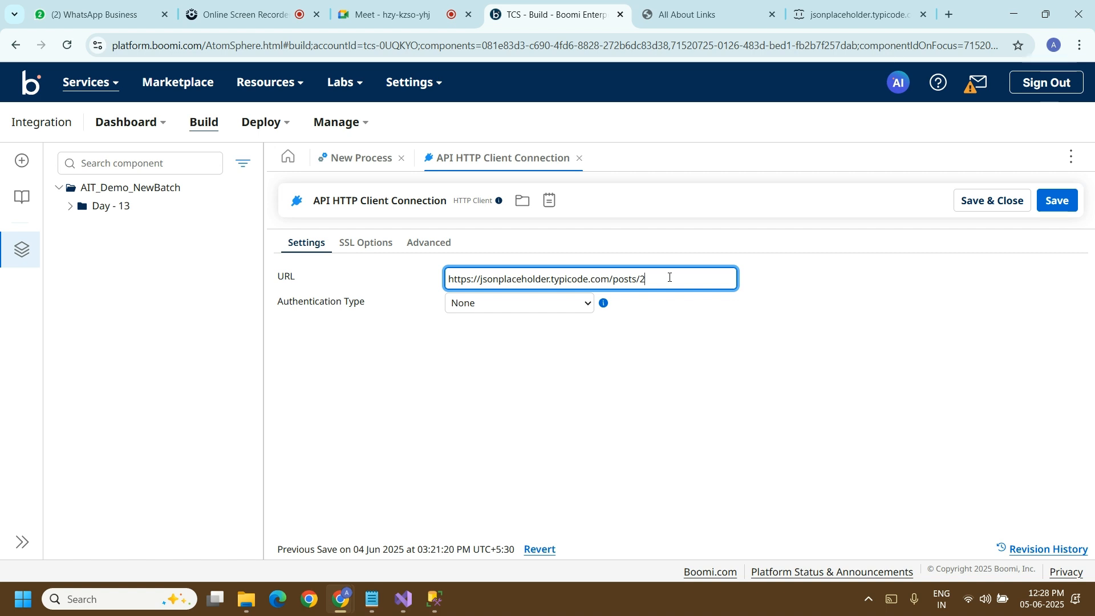
pyautogui.click(836, 21)
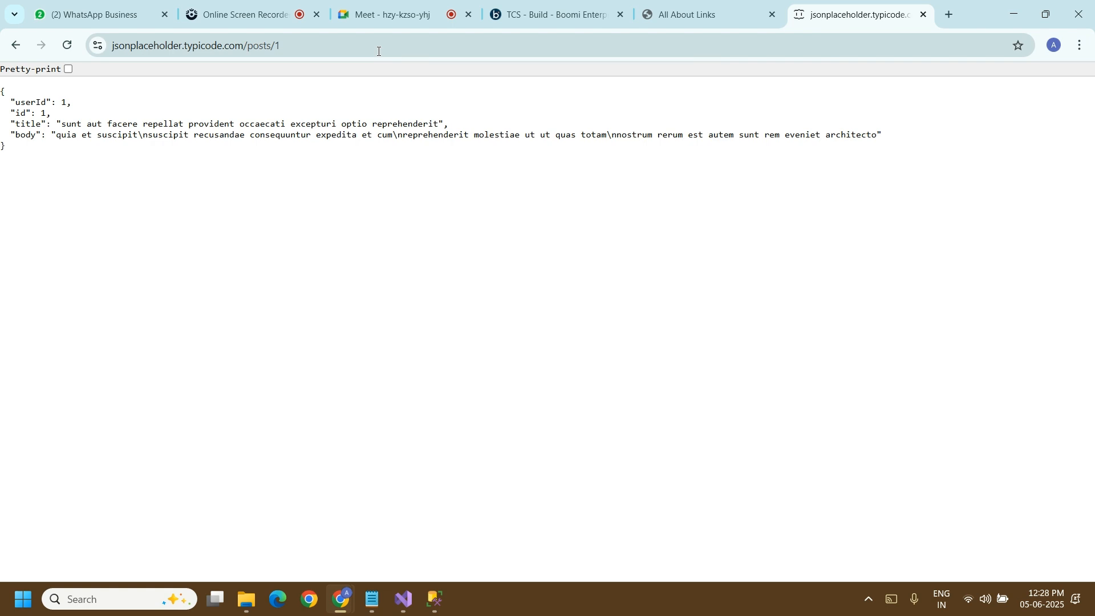
pyautogui.click(564, 14)
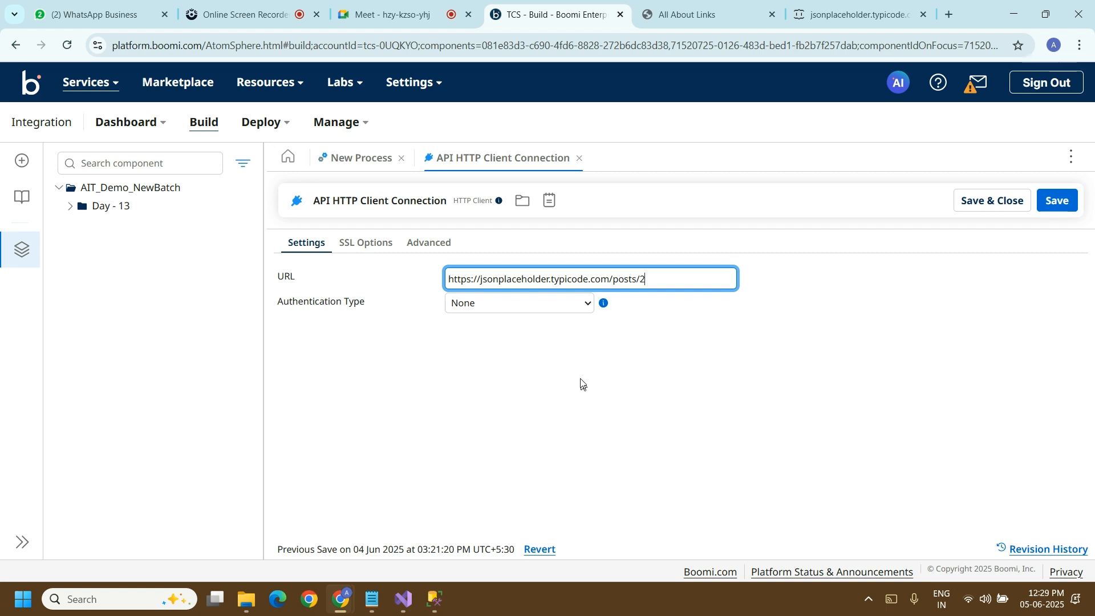
pyautogui.click(473, 315)
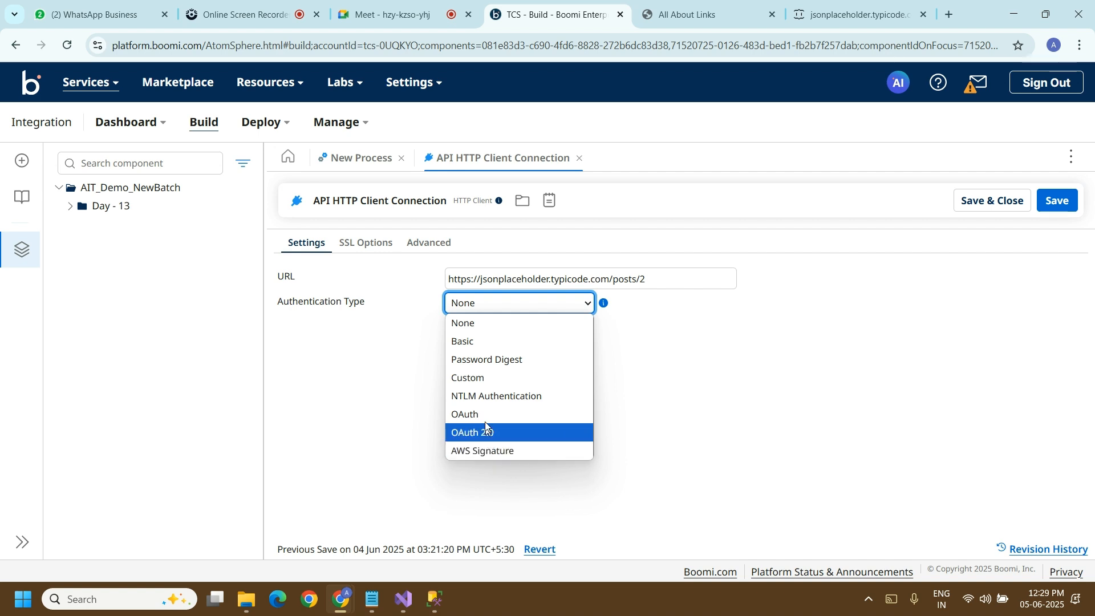
pyautogui.click(472, 325)
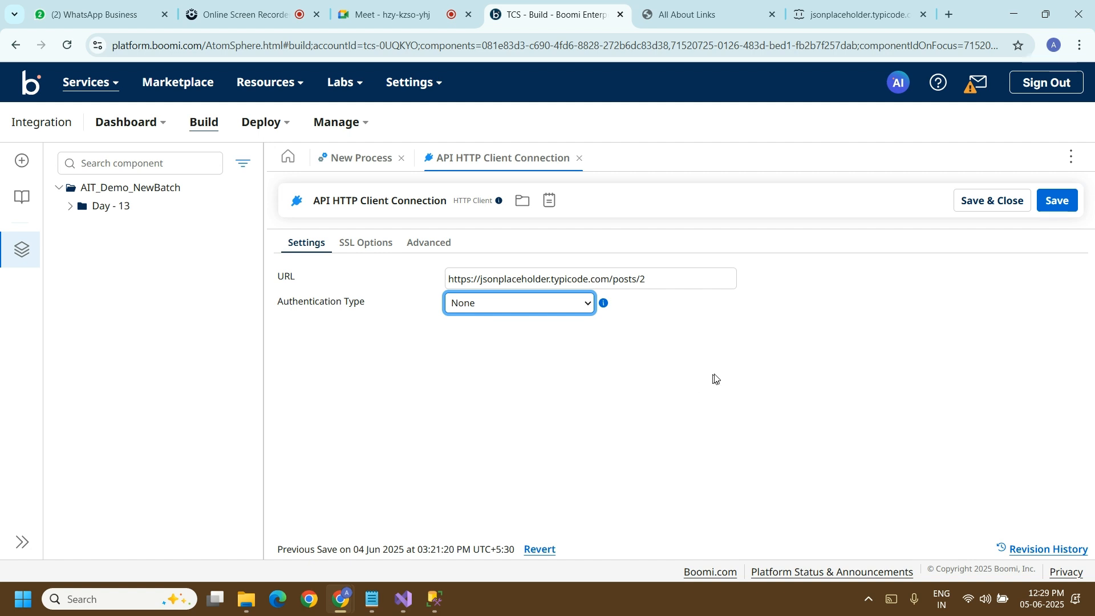
pyautogui.click(989, 209)
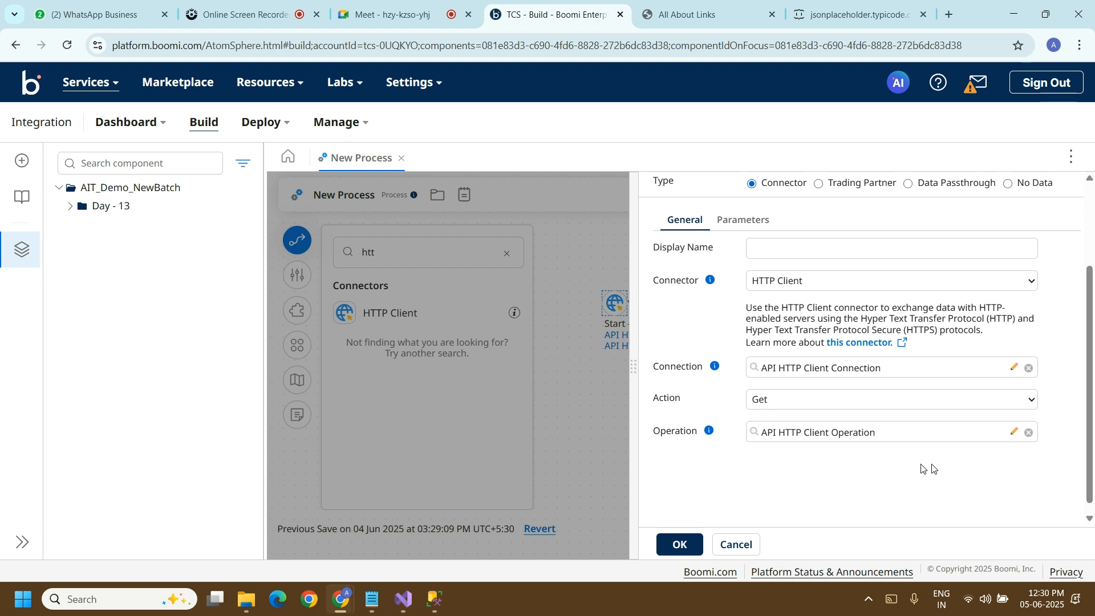
# Step: Open the API HTTP Client Operation, select JSON as response profile type, and start an import into its Local API JSON Profile
pyautogui.click(1013, 432)
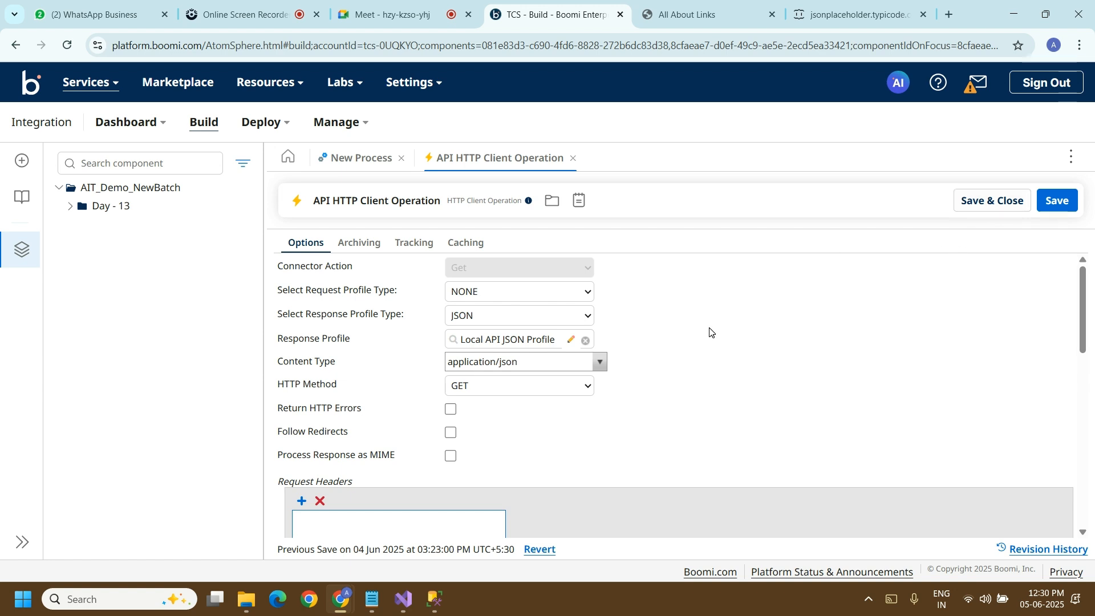
pyautogui.click(582, 317)
pyautogui.click(483, 317)
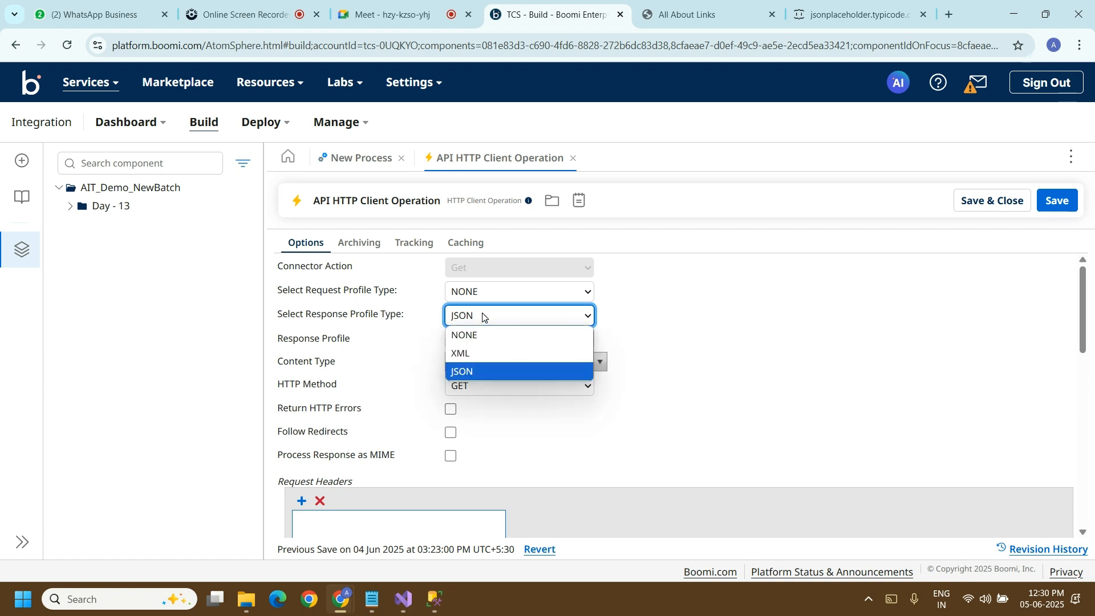
pyautogui.click(472, 372)
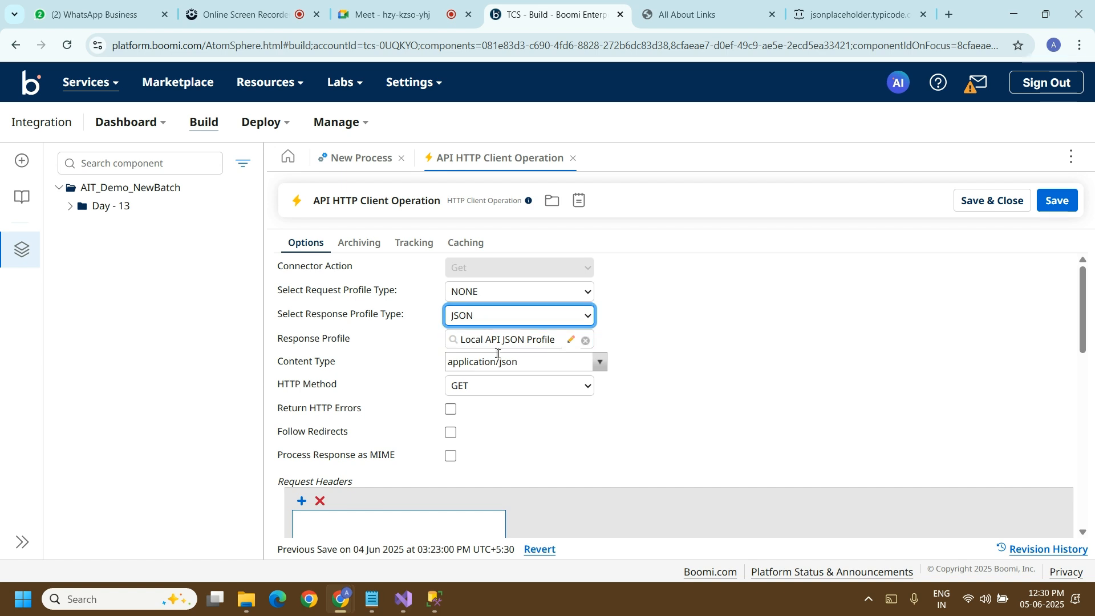
pyautogui.click(569, 345)
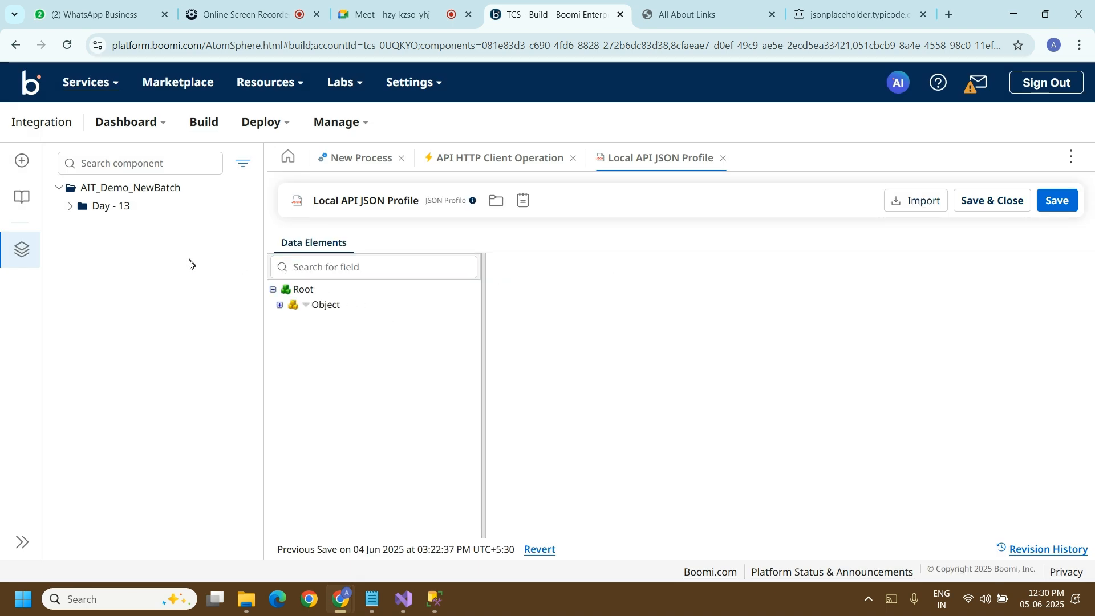
pyautogui.click(939, 211)
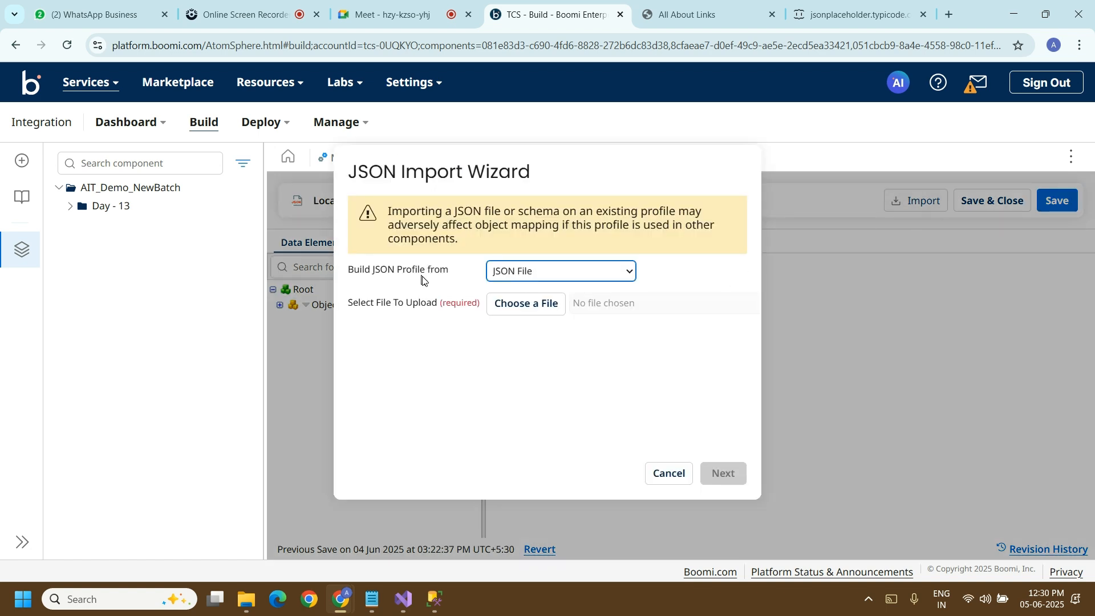
pyautogui.click(521, 301)
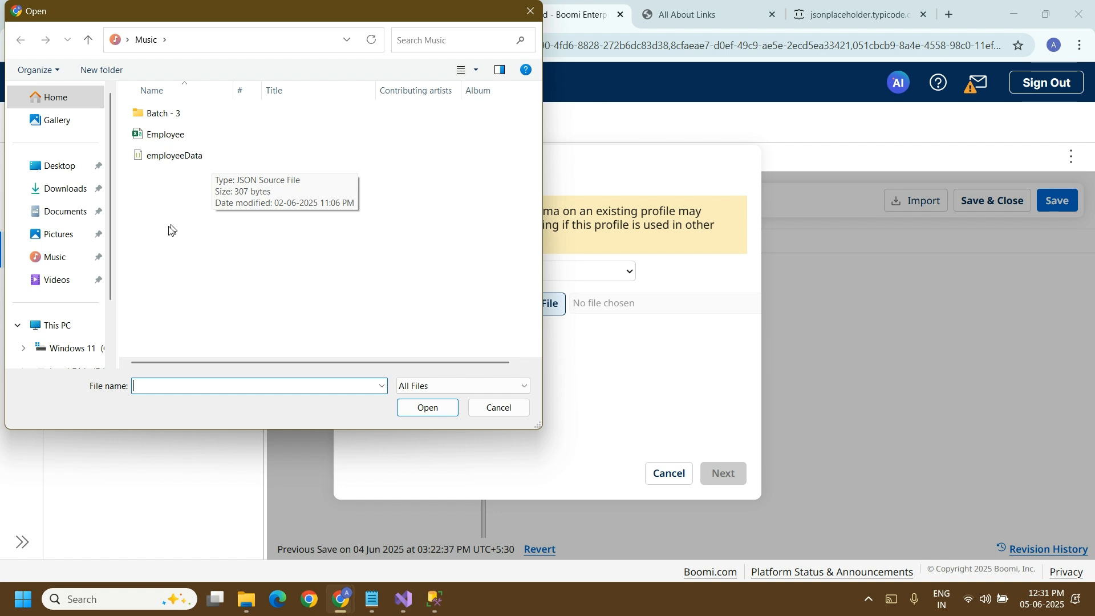
pyautogui.click(80, 287)
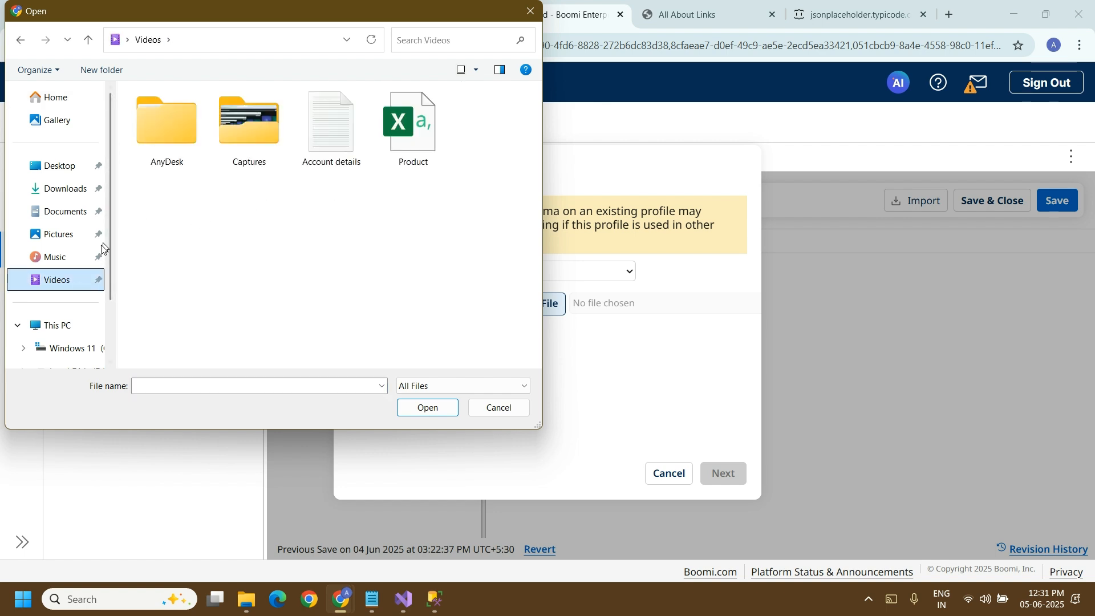
pyautogui.click(78, 257)
pyautogui.click(212, 157)
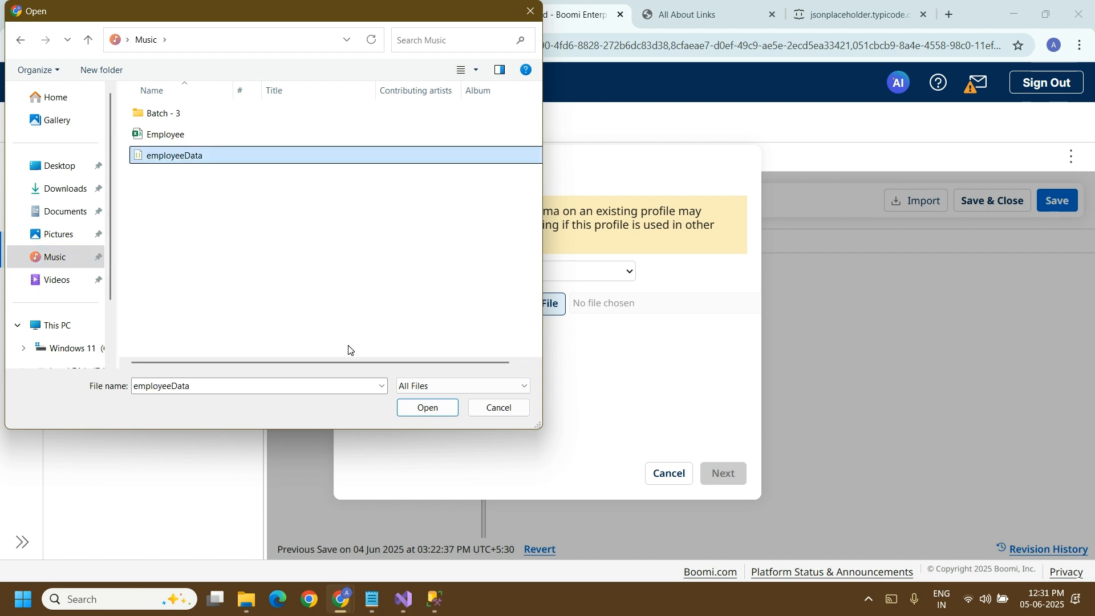
pyautogui.click(505, 406)
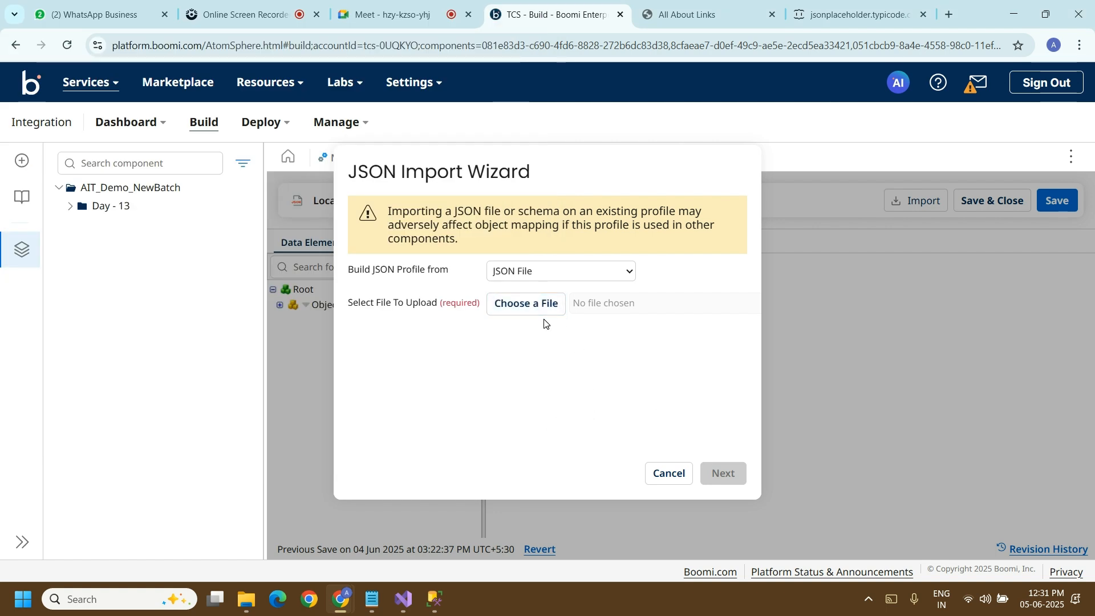
# Step: Import the employeeData JSON file from the Music folder into the Local API JSON Profile, and save and close the profile
pyautogui.click(525, 303)
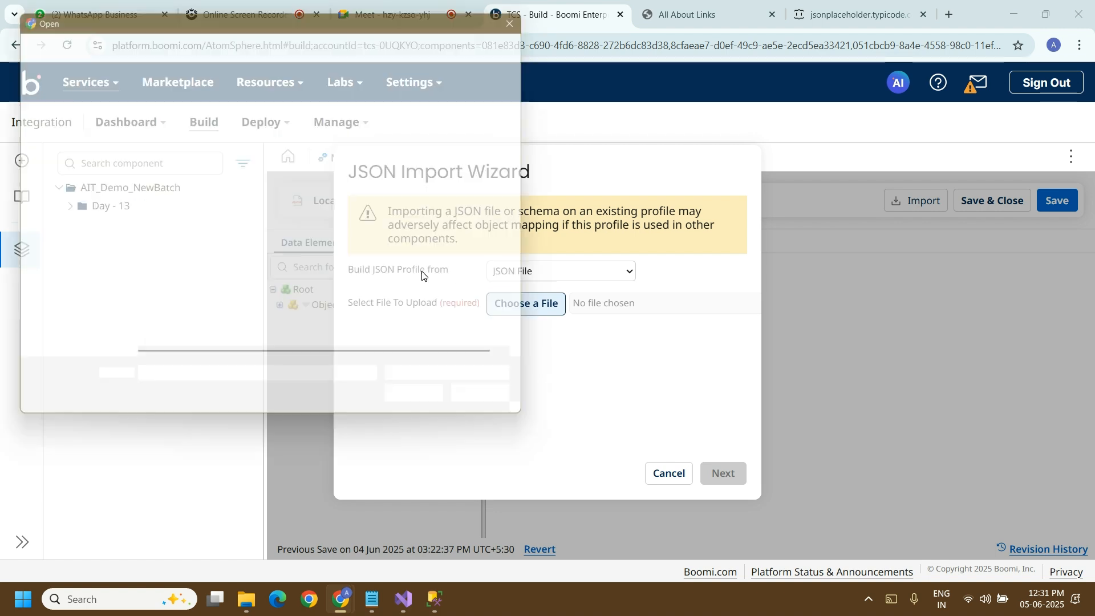
pyautogui.click(214, 158)
pyautogui.click(441, 408)
pyautogui.click(726, 473)
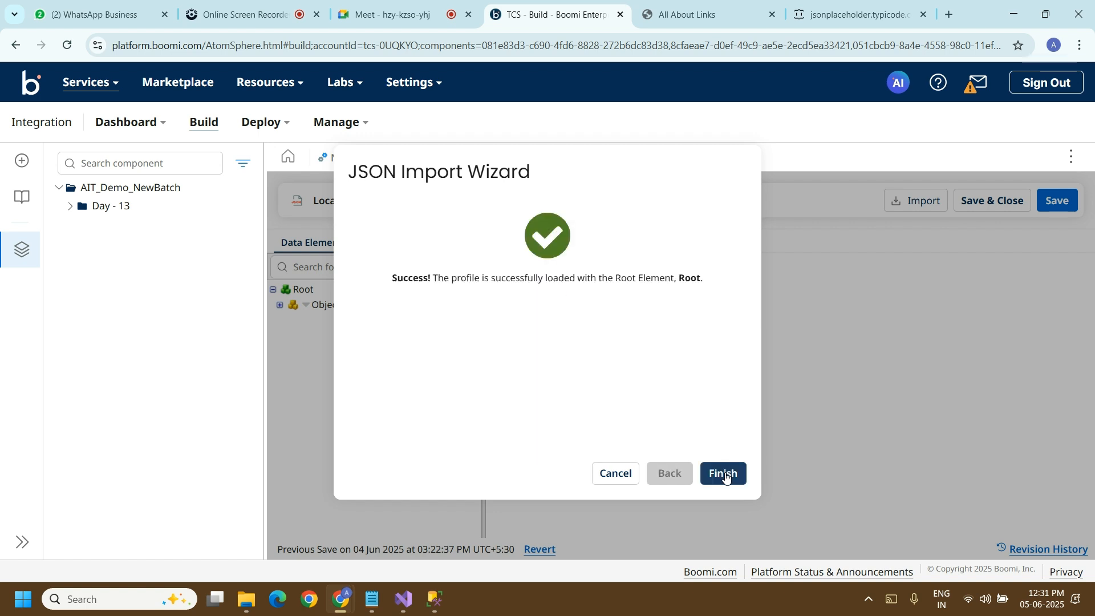
pyautogui.click(725, 473)
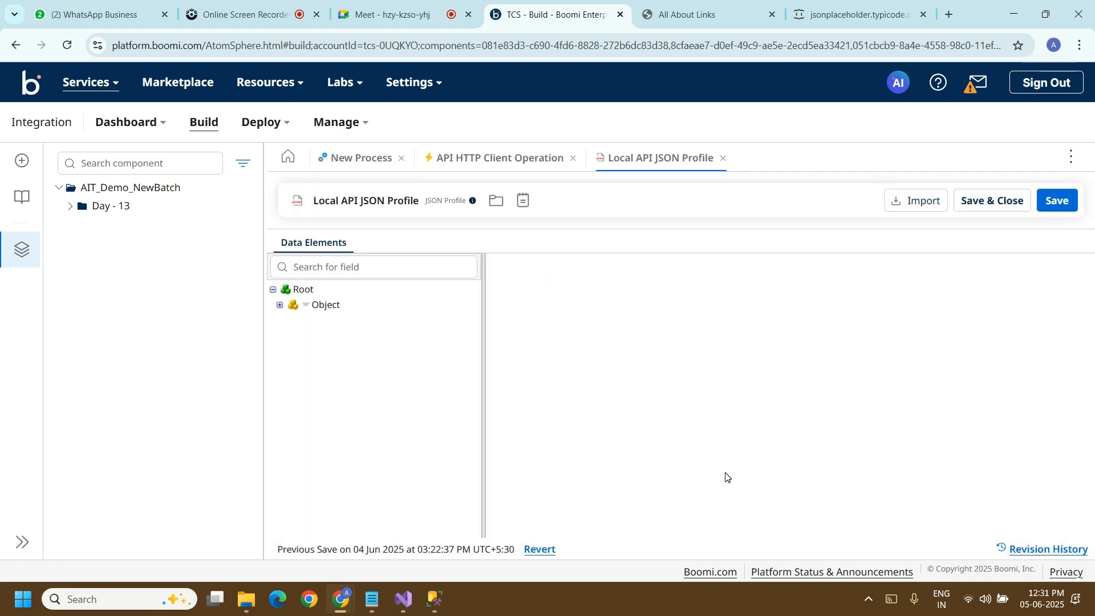
pyautogui.click(994, 205)
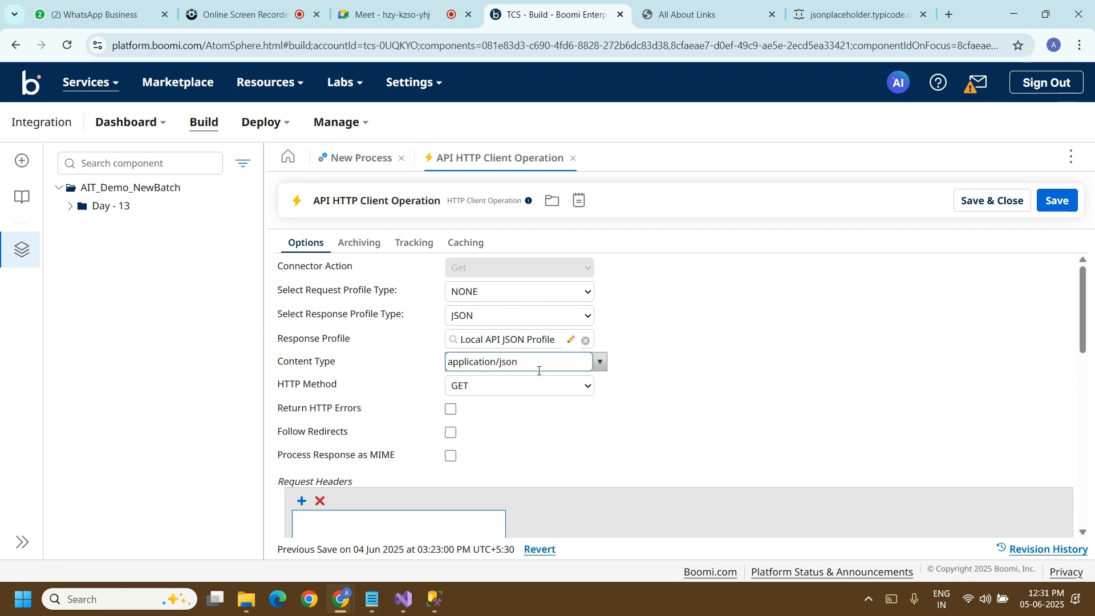
# Step: Review the operation's content type options, save and close the operation, and accept the HTTP Client Start step settings
pyautogui.click(600, 362)
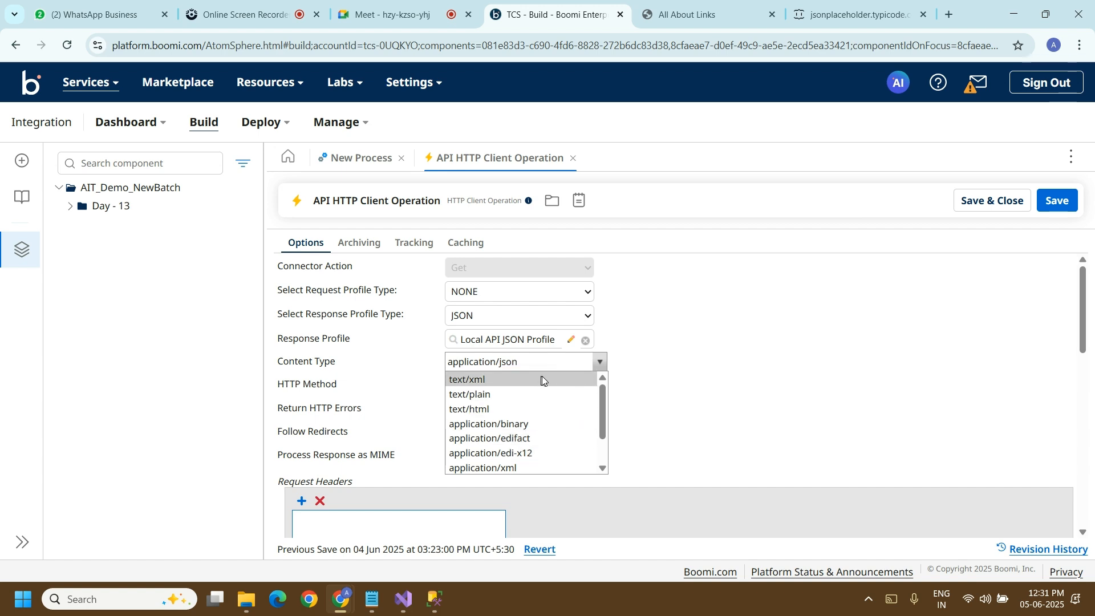
pyautogui.click(696, 411)
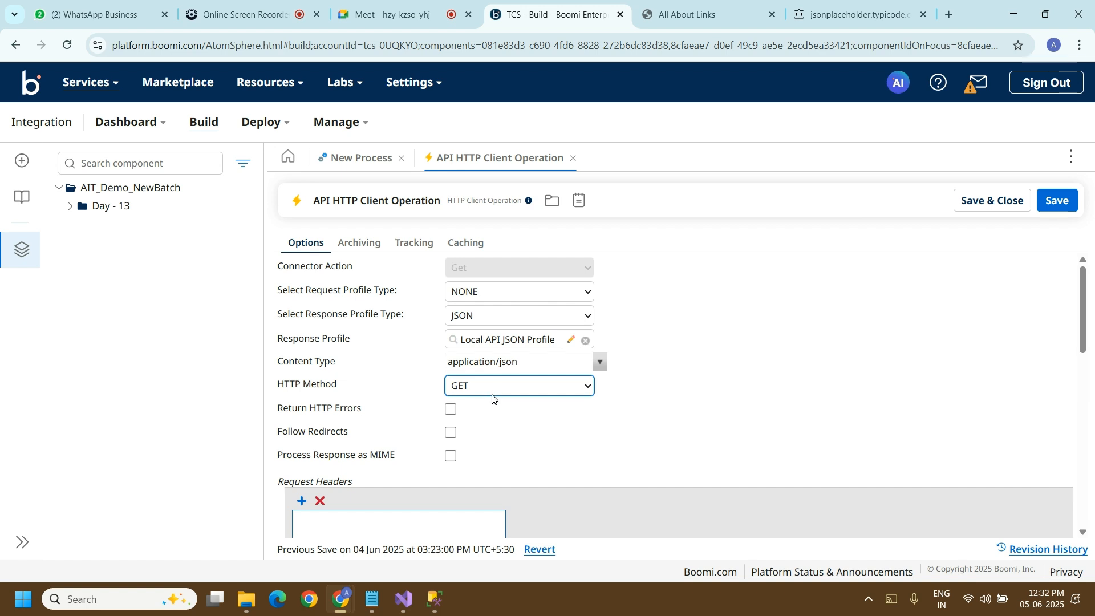
pyautogui.click(991, 205)
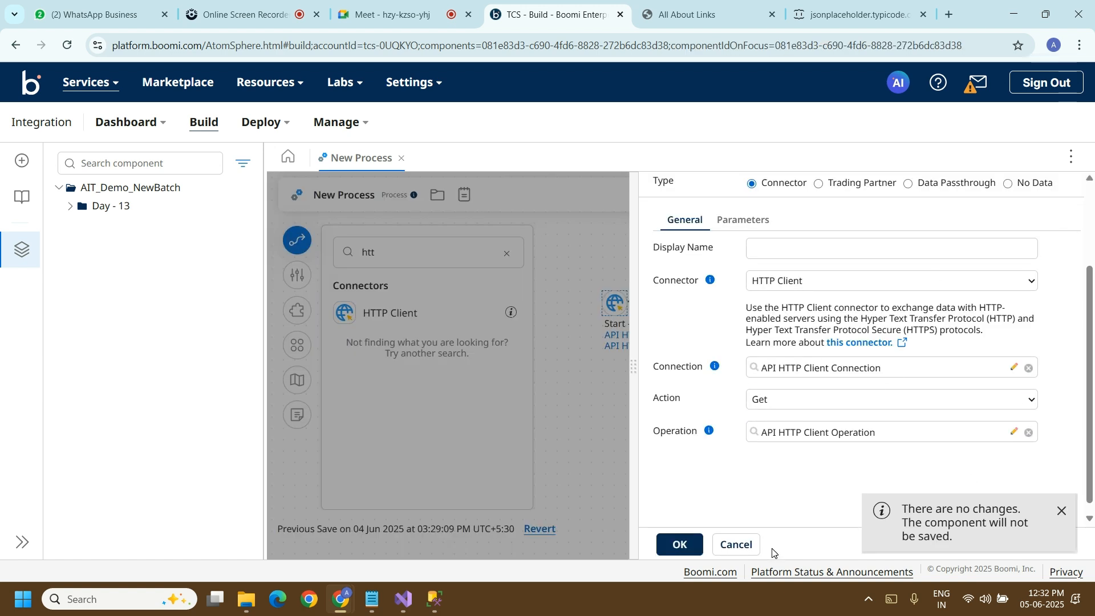
pyautogui.click(682, 544)
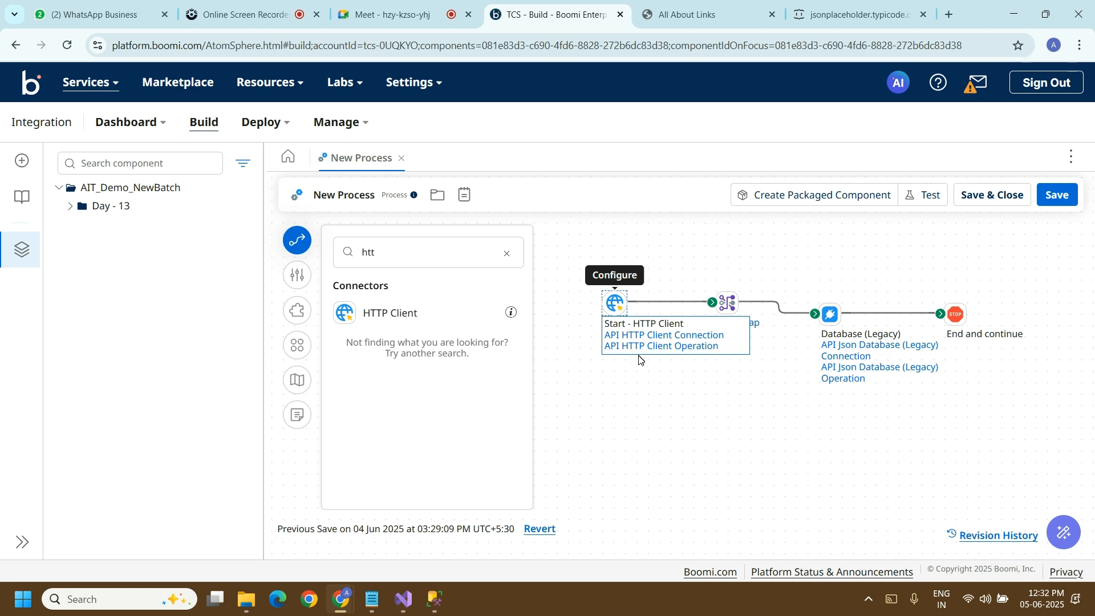
# Step: Open the Database (Legacy) step's API Json Database (Legacy) Connection and examine its driver, login, host, port and database settings
pyautogui.moveTo(844, 376)
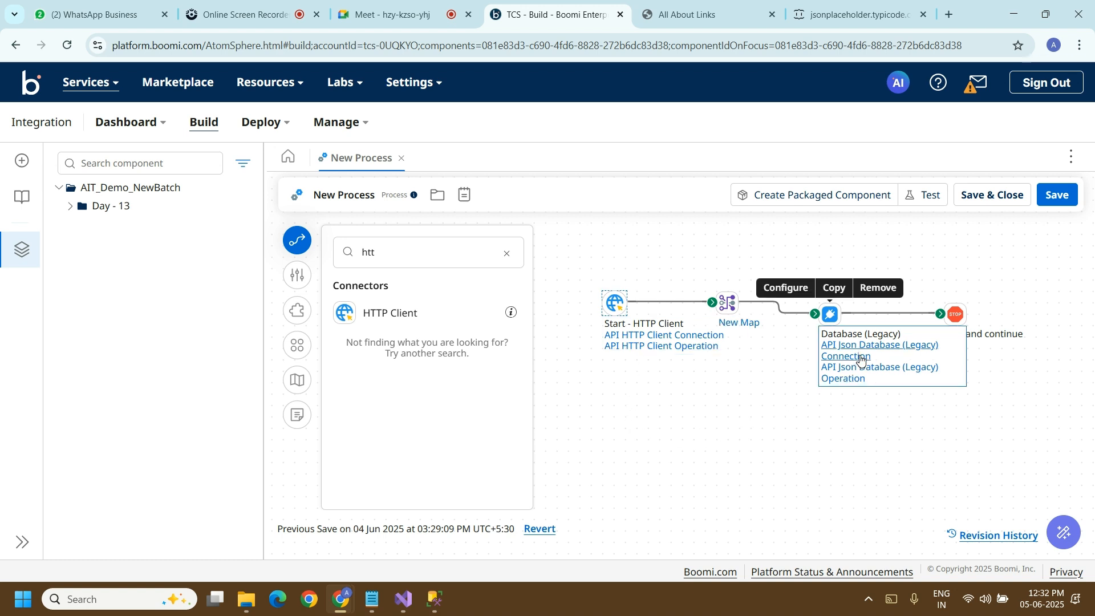
pyautogui.click(834, 318)
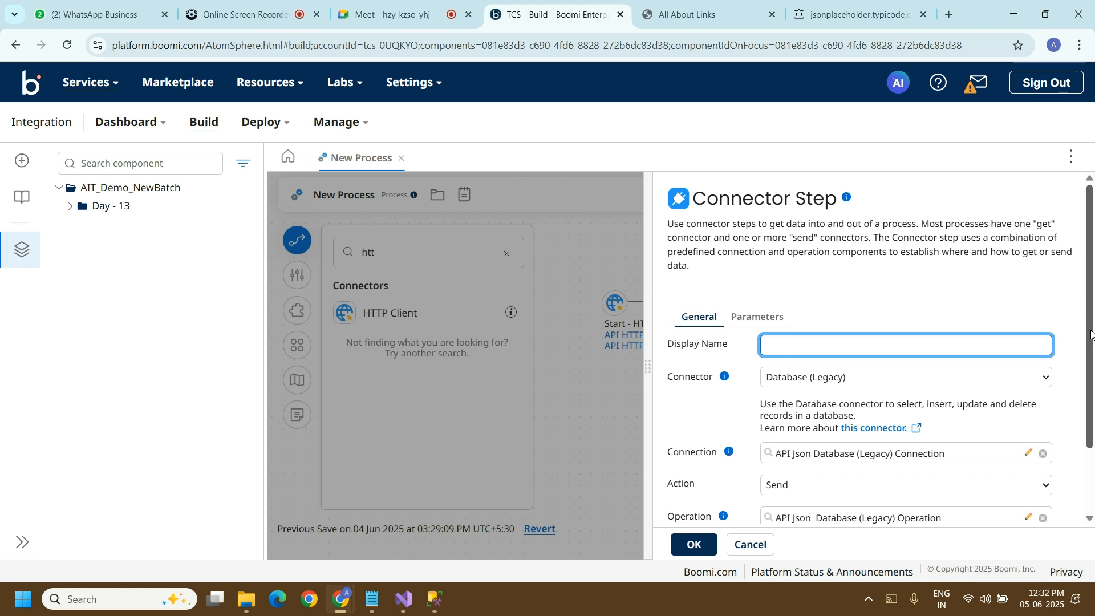
pyautogui.moveTo(1090, 334); pyautogui.dragTo(1093, 406)
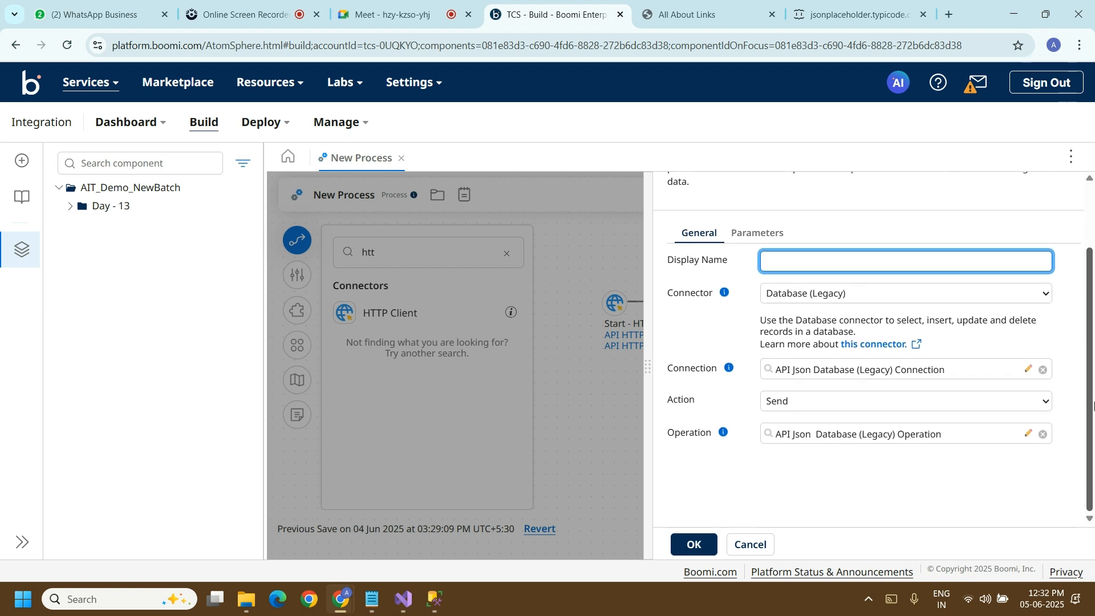
pyautogui.click(1029, 373)
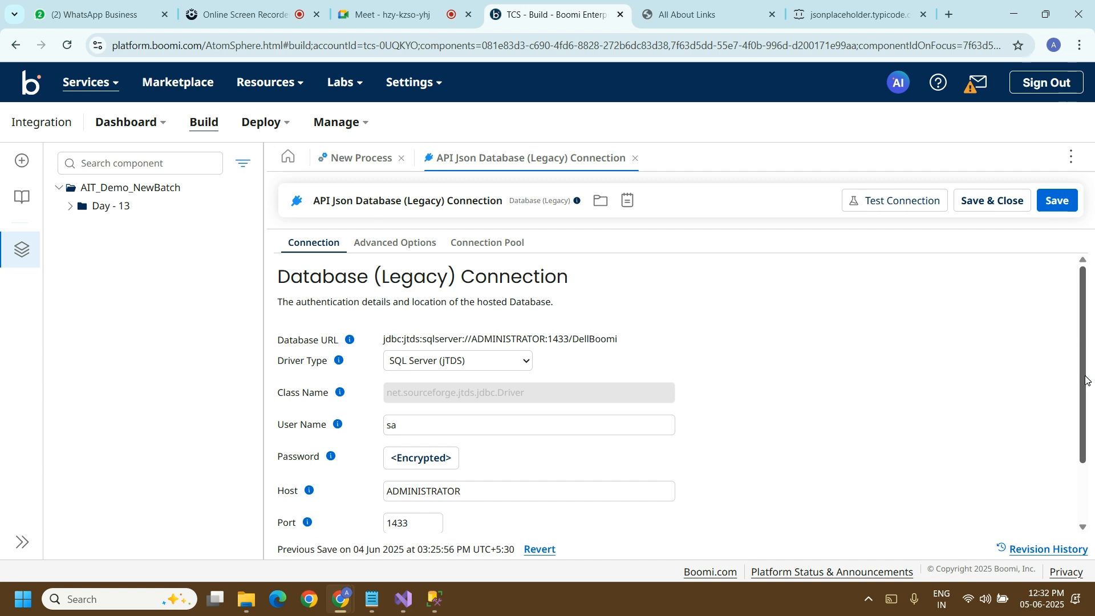
pyautogui.moveTo(1086, 379); pyautogui.dragTo(1092, 468)
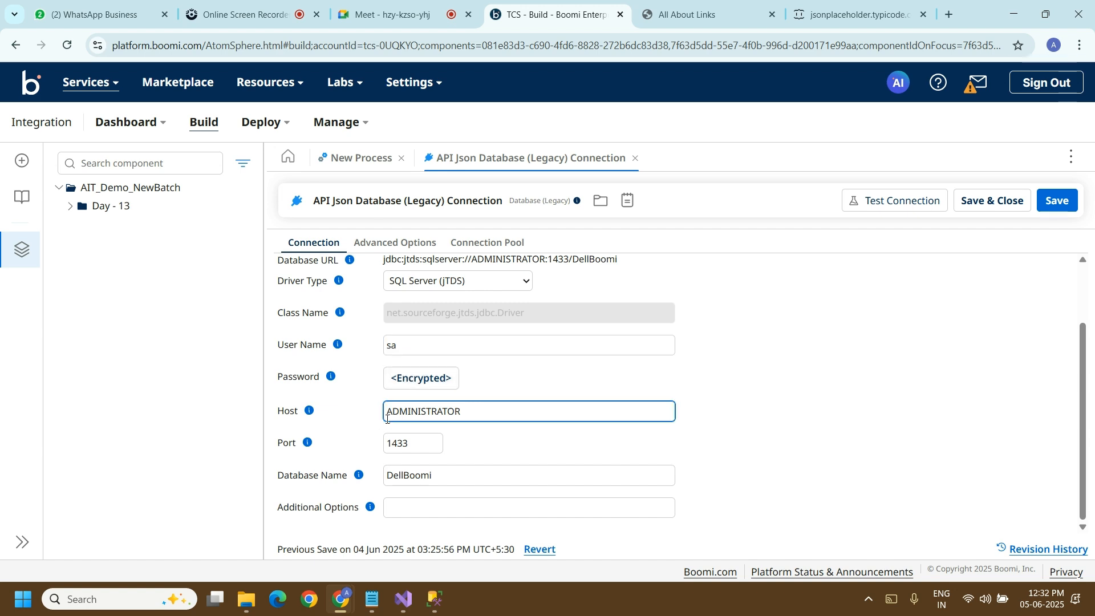
# Step: Review the host, port and database name fields of the API Json Database (Legacy) Connection
pyautogui.click(452, 413)
pyautogui.click(407, 443)
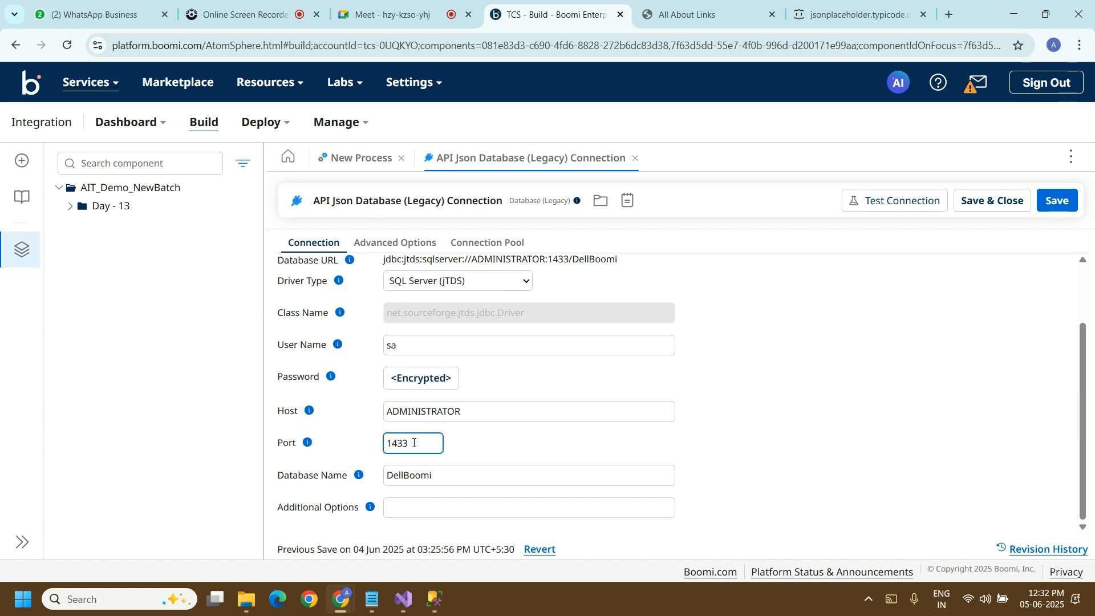
pyautogui.click(394, 472)
pyautogui.click(346, 478)
pyautogui.click(419, 472)
# Step: Check the User table query in SQL Server Management Studio, return to Boomi, and save and close the database connection
pyautogui.click(434, 597)
pyautogui.click(438, 609)
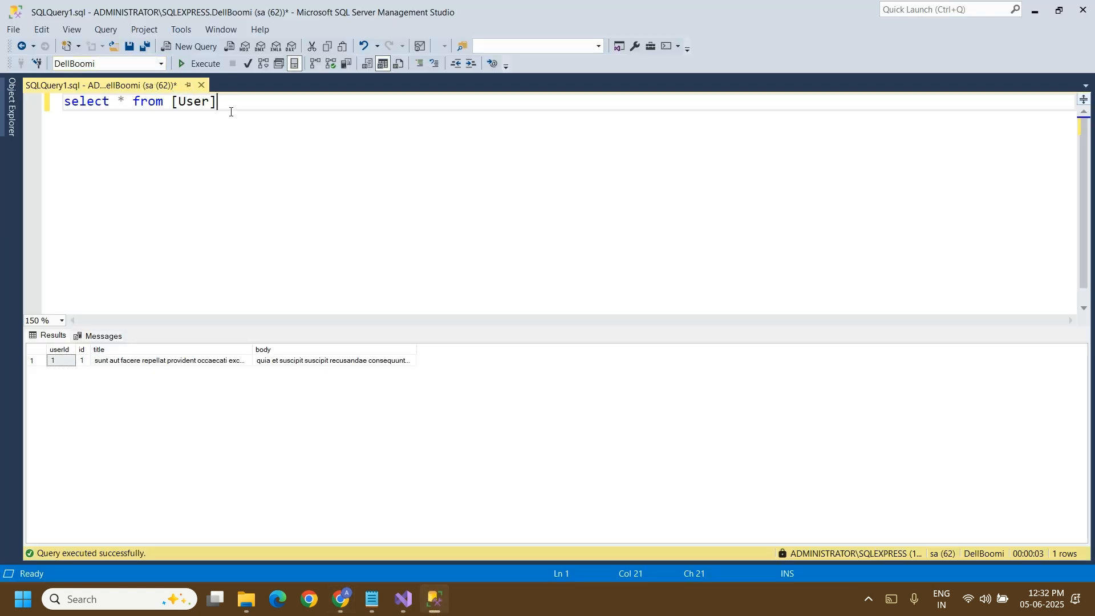
pyautogui.moveTo(231, 112); pyautogui.dragTo(63, 104)
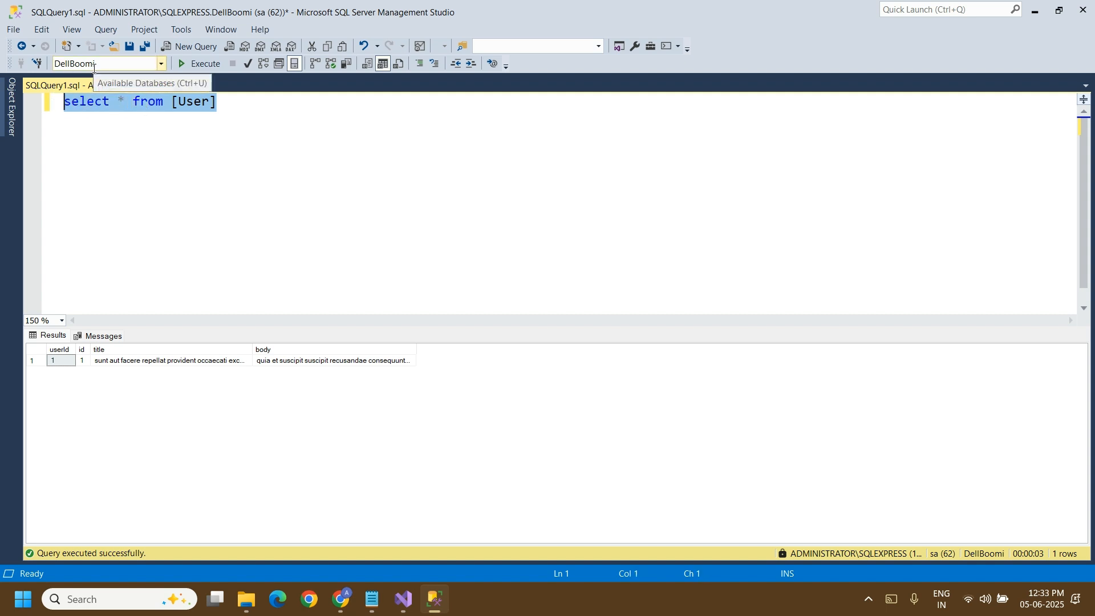
pyautogui.click(1035, 12)
pyautogui.click(469, 479)
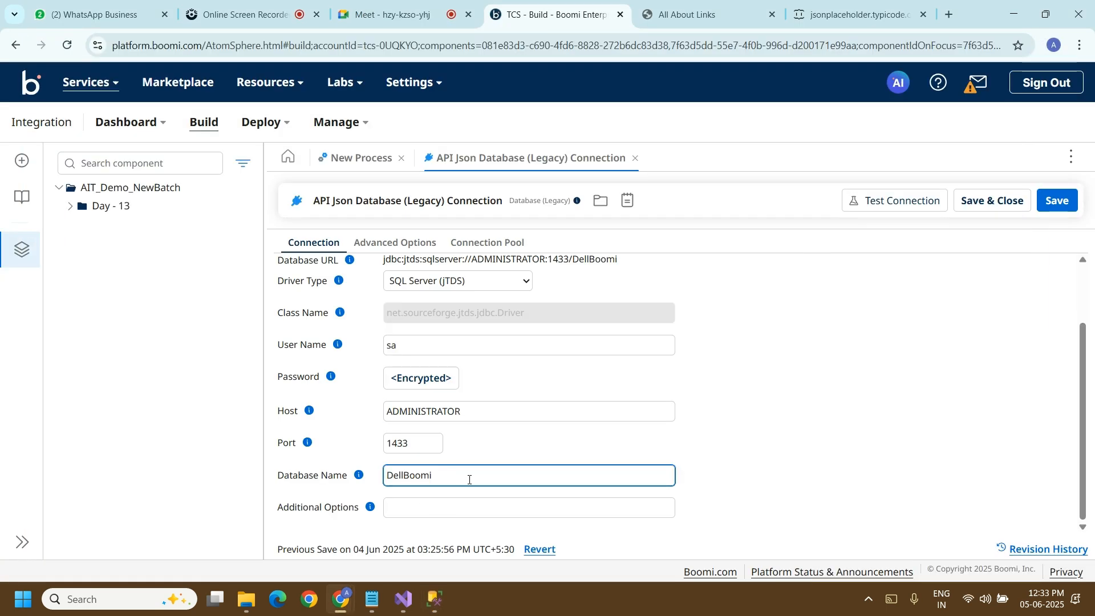
pyautogui.click(993, 201)
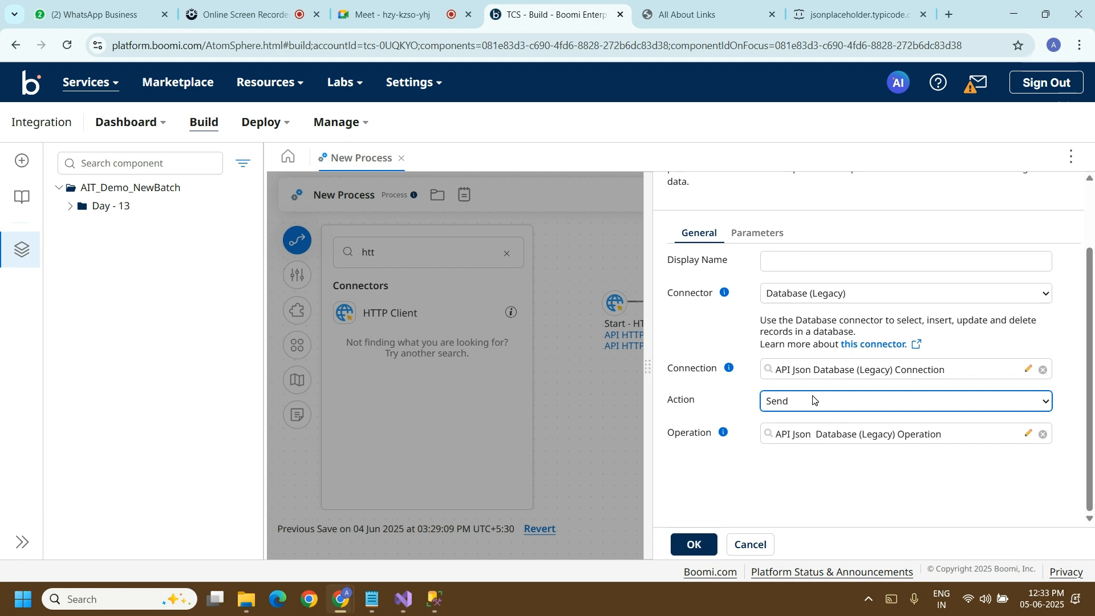
# Step: Open the API Json Database (Legacy) Operation and its API Data Database (Legacy) Profile, and show the Statement details
pyautogui.click(821, 436)
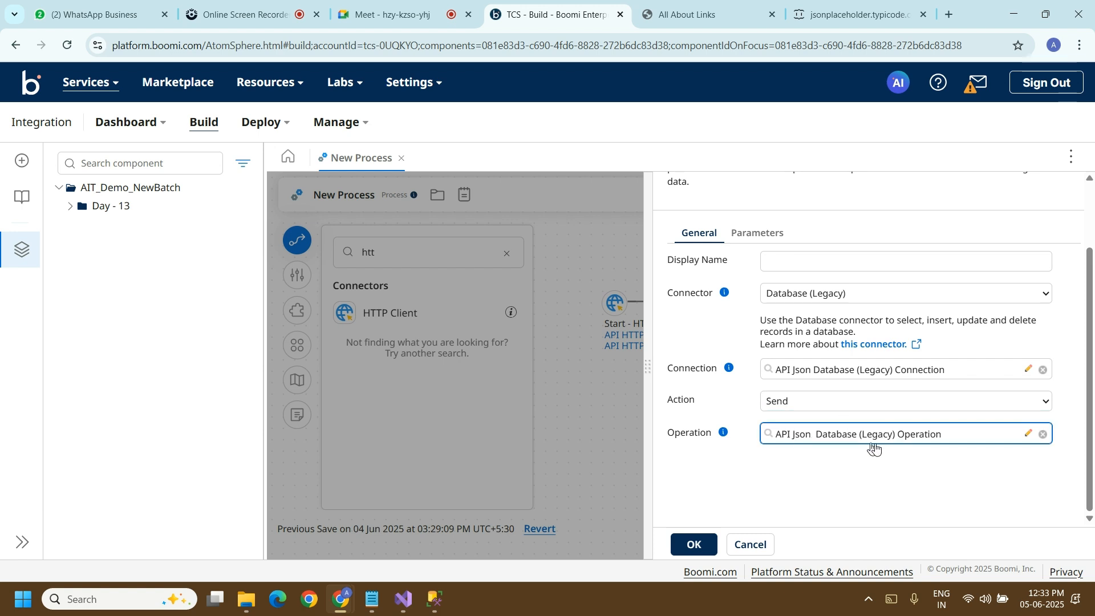
pyautogui.click(1026, 435)
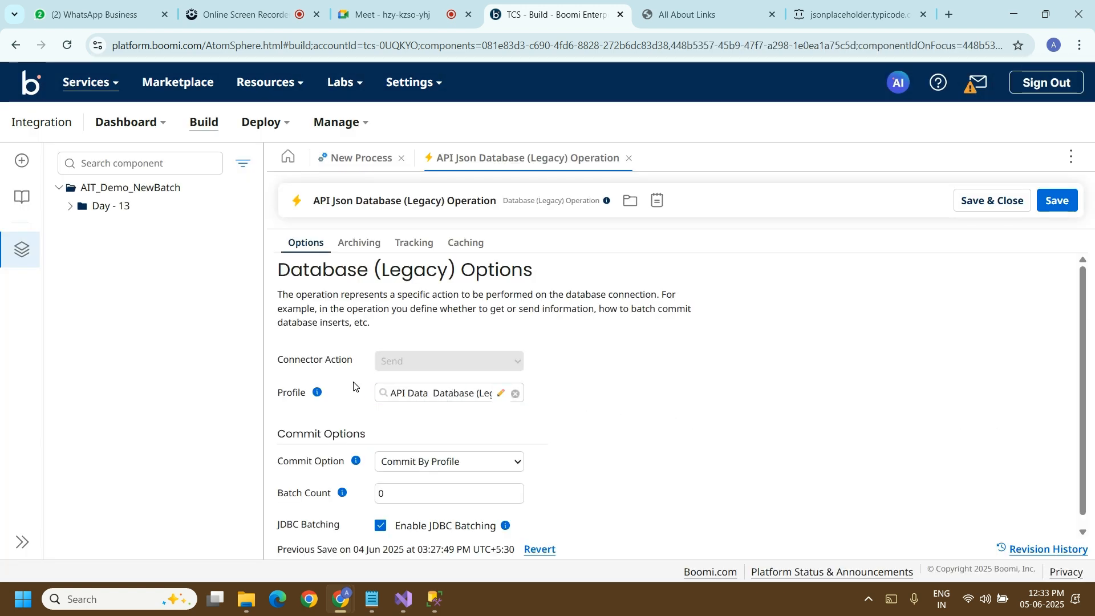
pyautogui.click(501, 393)
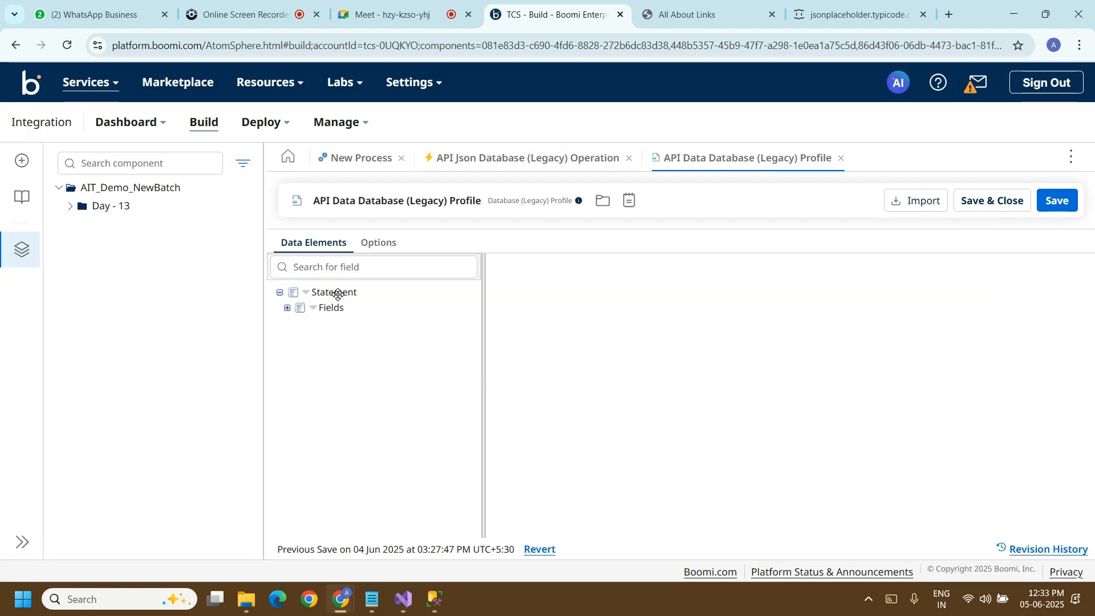
pyautogui.click(337, 293)
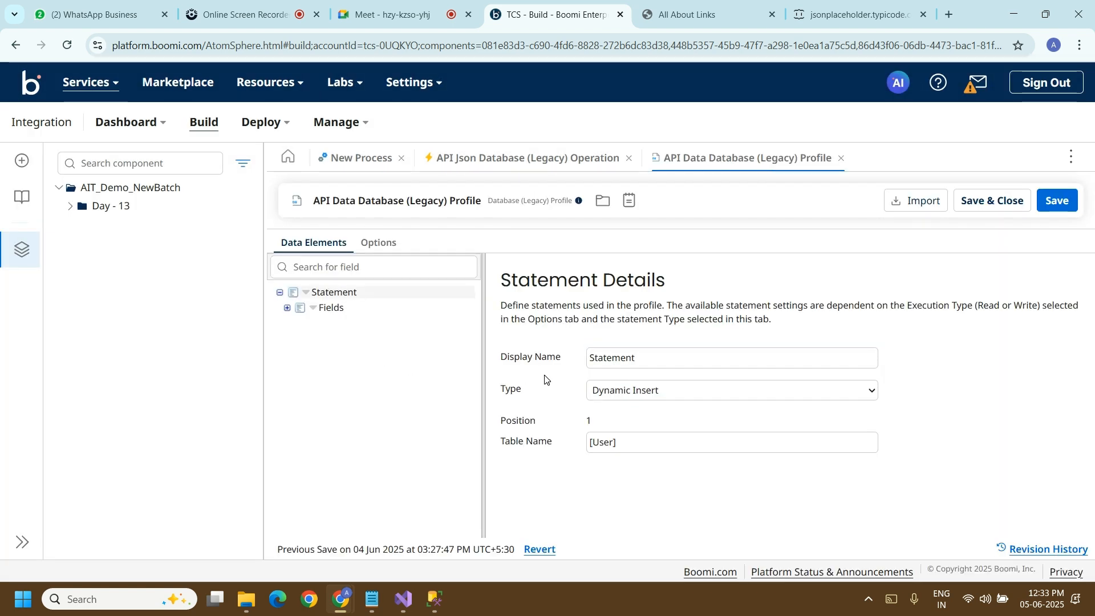
# Step: Try the Standard Insert / Update / Delete and Stored Procedure Write statement types, and return the type to Dynamic Insert
pyautogui.click(621, 398)
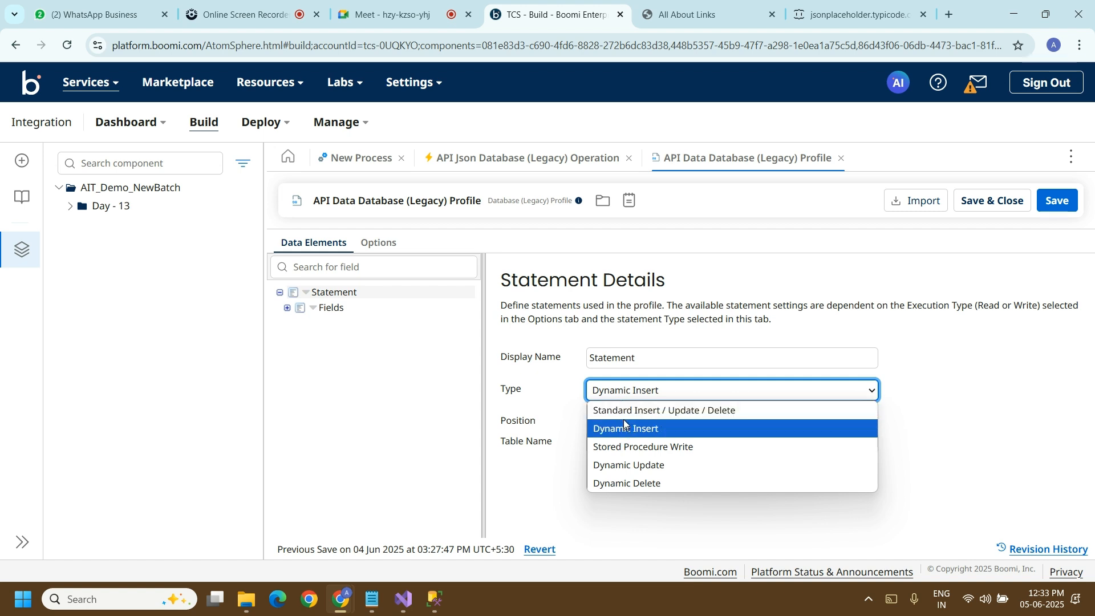
pyautogui.click(626, 411)
pyautogui.click(648, 390)
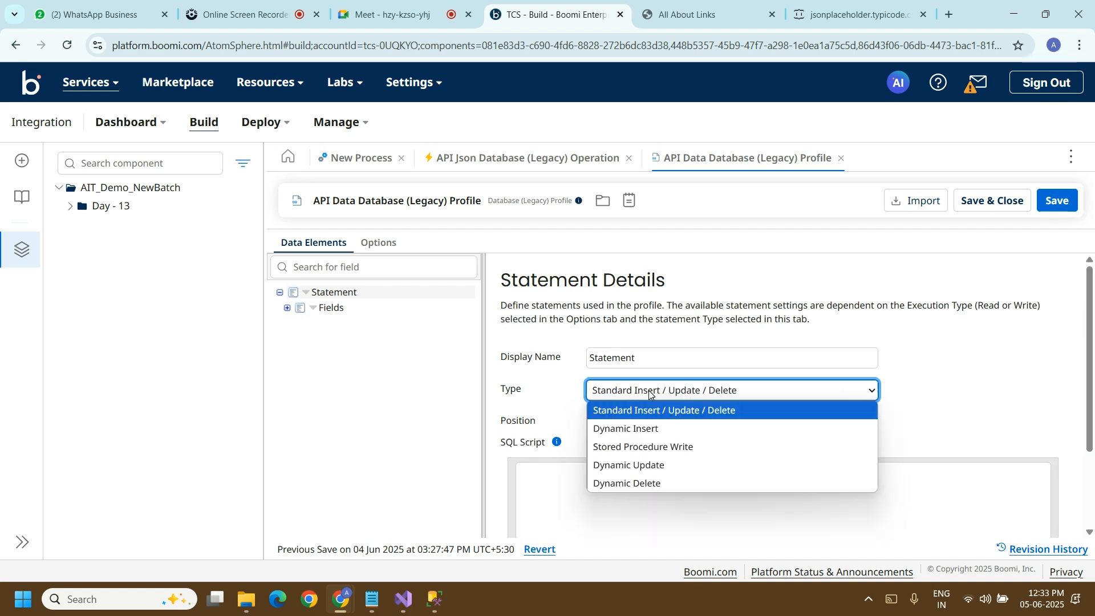
pyautogui.click(644, 440)
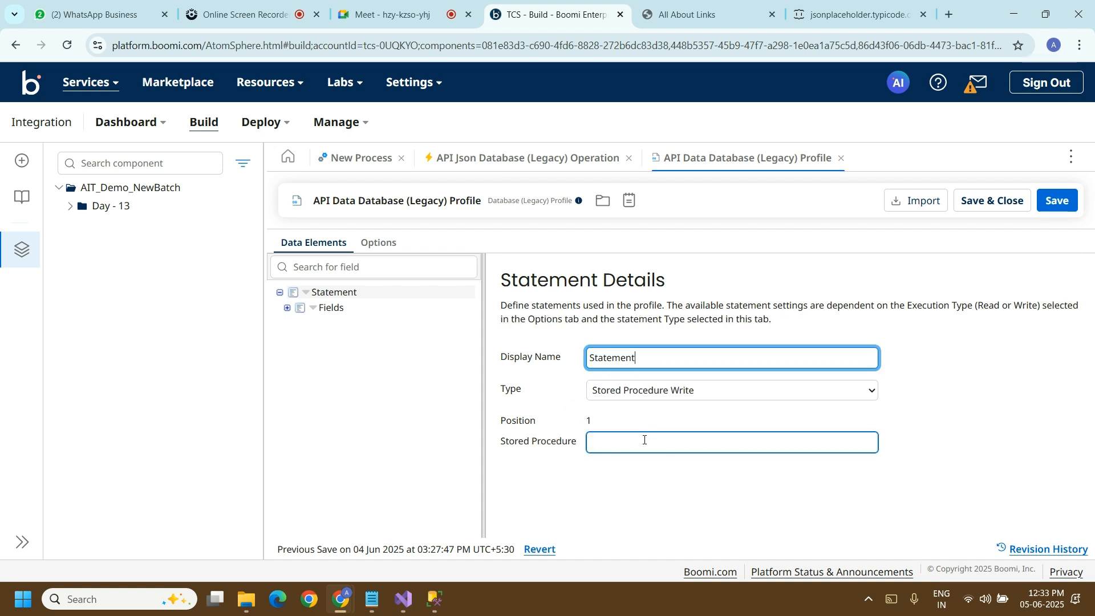
pyautogui.click(657, 391)
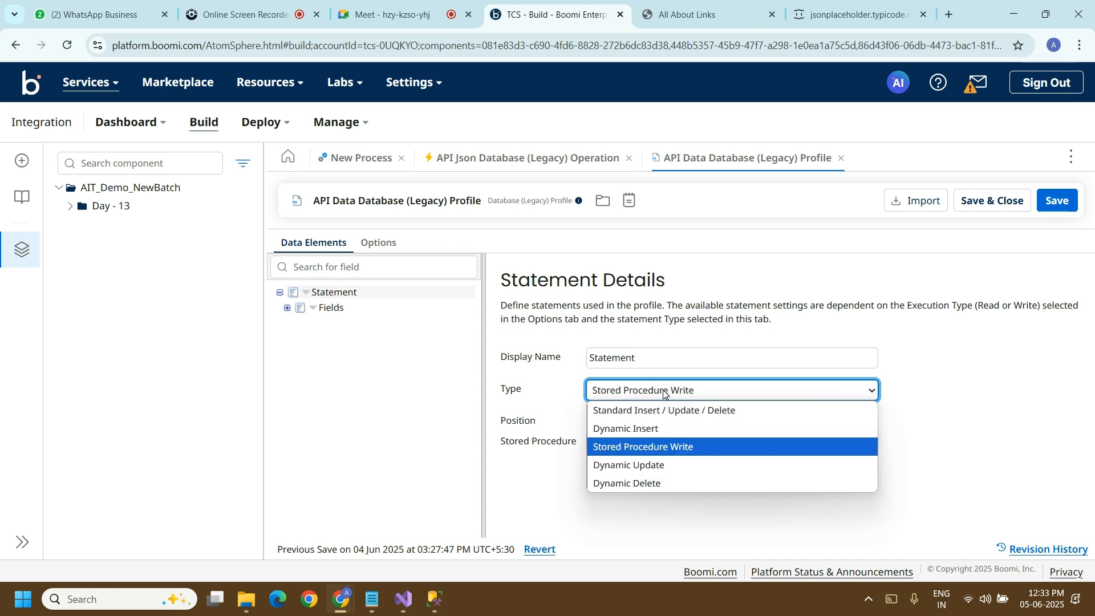
pyautogui.click(662, 428)
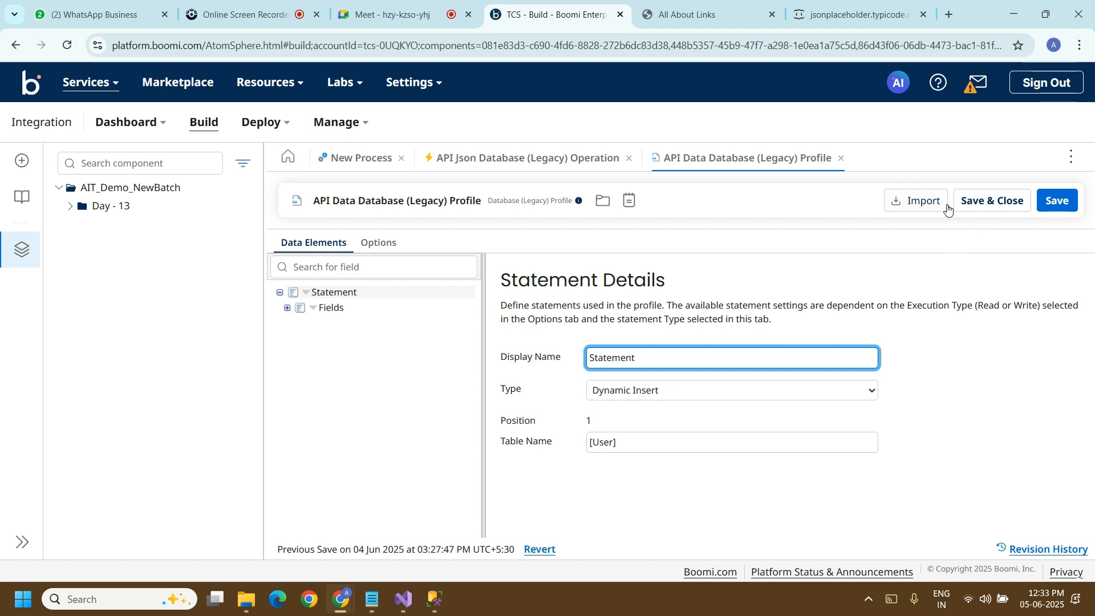
# Step: Start a database import into the profile using the Administrator runtime, checking the API Json Database (Legacy) Connection it uses
pyautogui.click(926, 206)
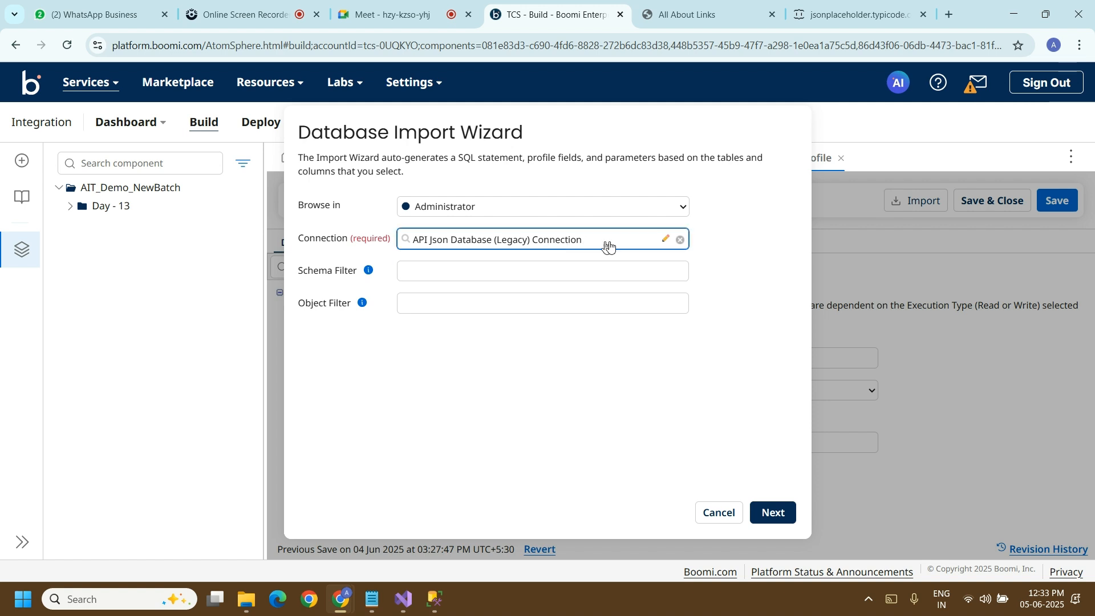
pyautogui.click(665, 240)
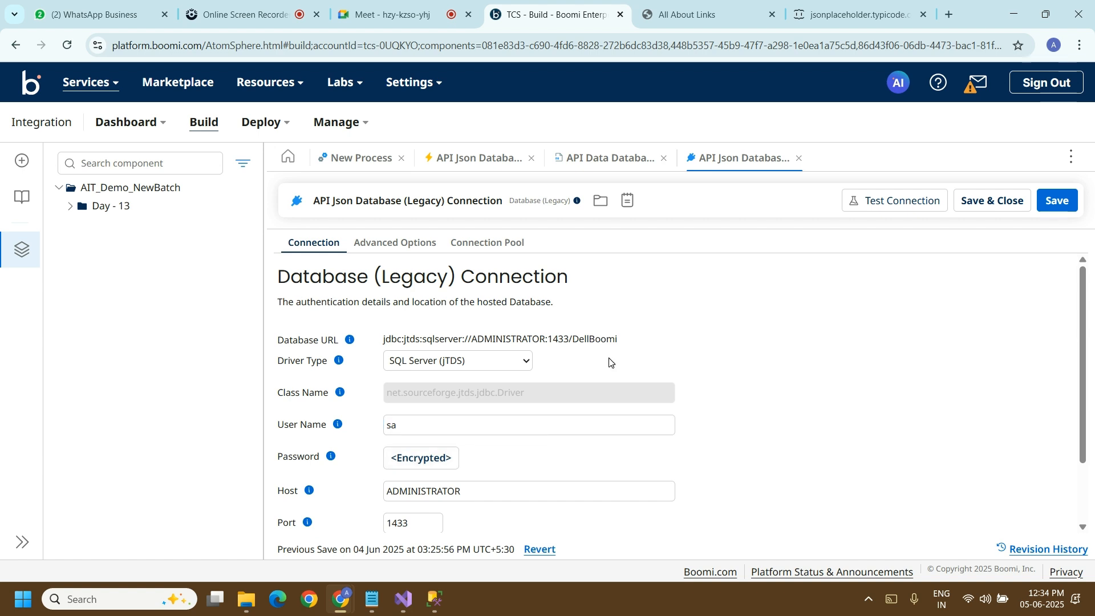
pyautogui.click(799, 159)
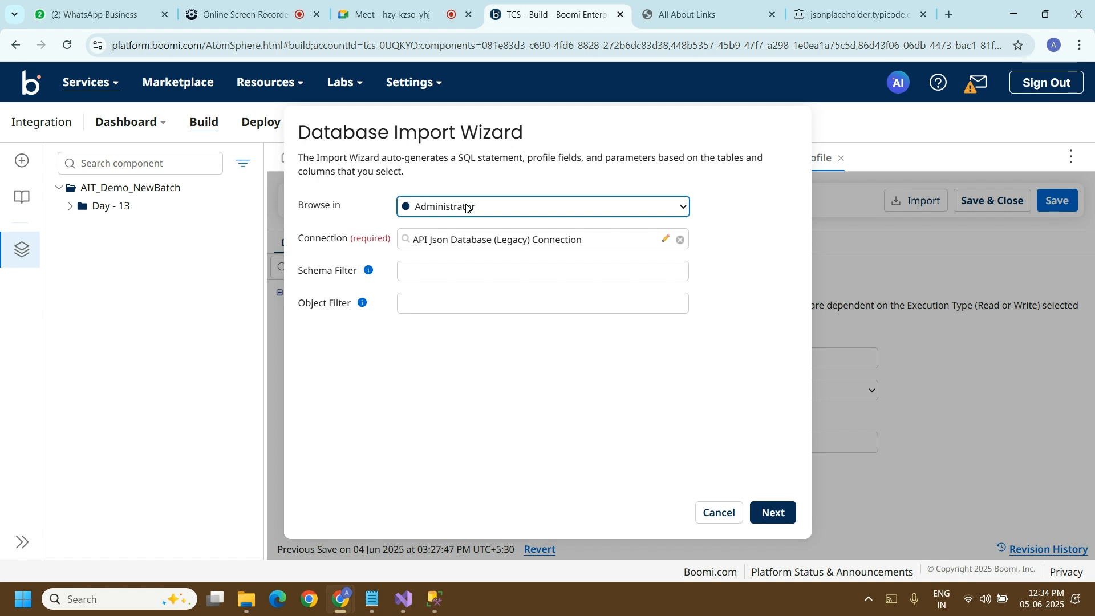
pyautogui.click(583, 212)
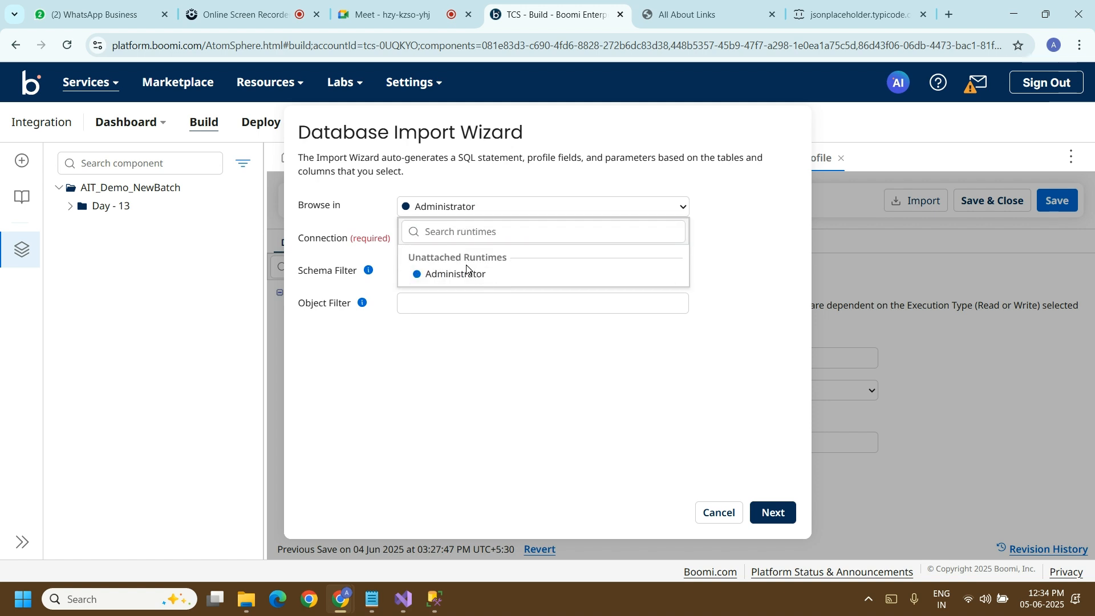
pyautogui.click(494, 275)
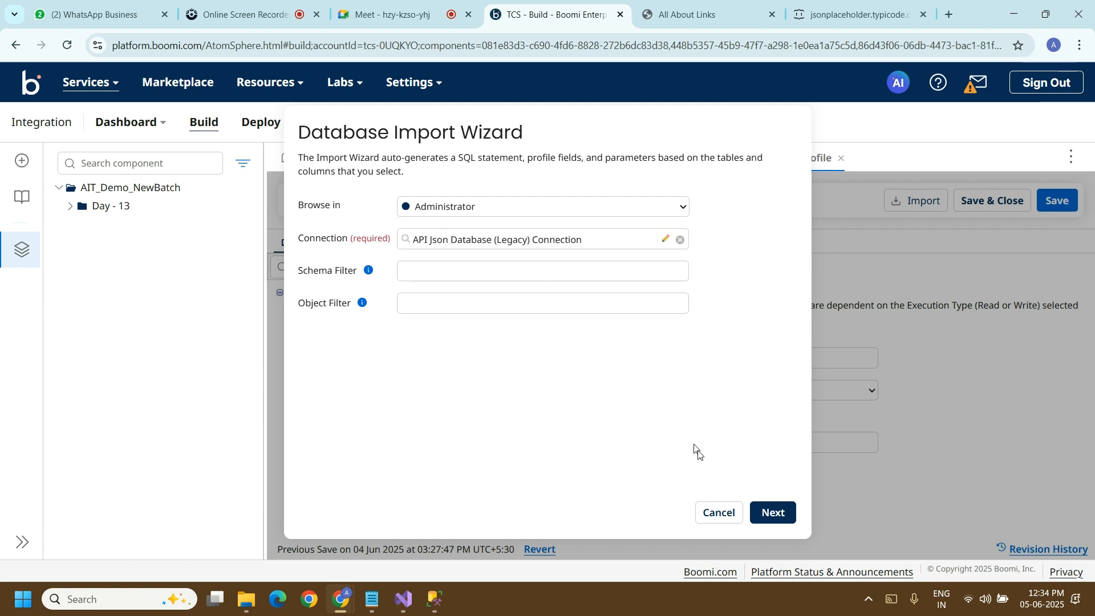
pyautogui.click(766, 511)
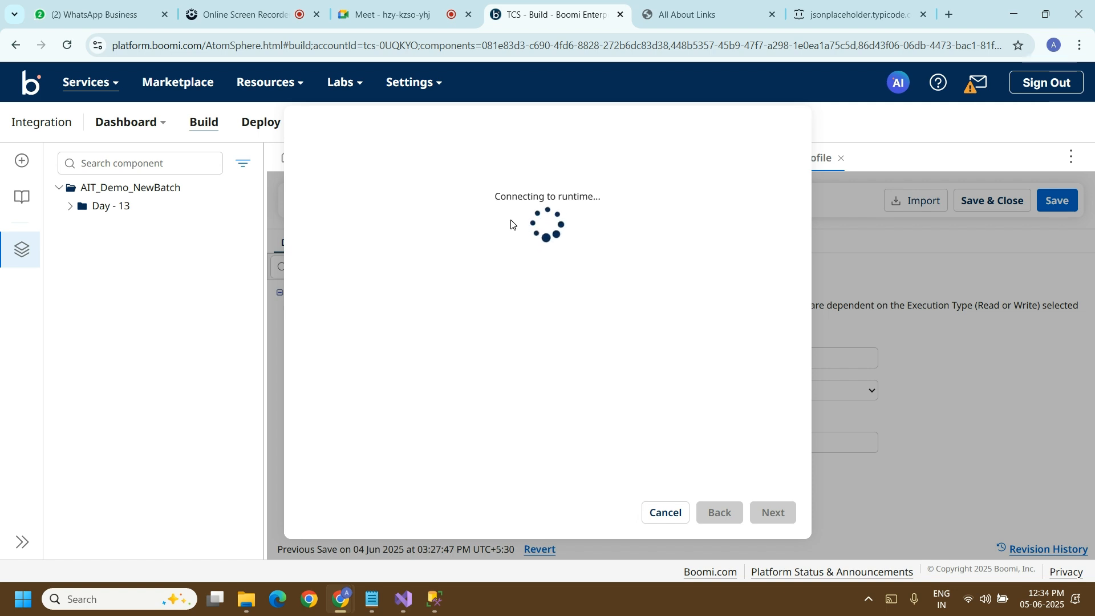
# Step: Check the query in SQL Server Management Studio, return to Boomi, and import all columns of the User table into the profile
pyautogui.click(434, 599)
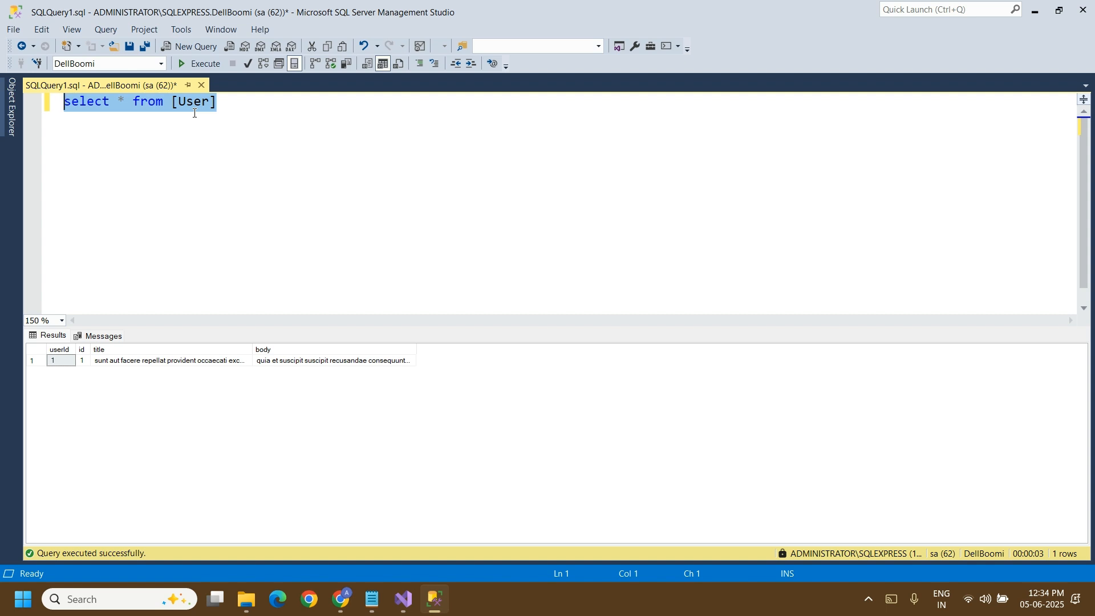
pyautogui.click(1035, 17)
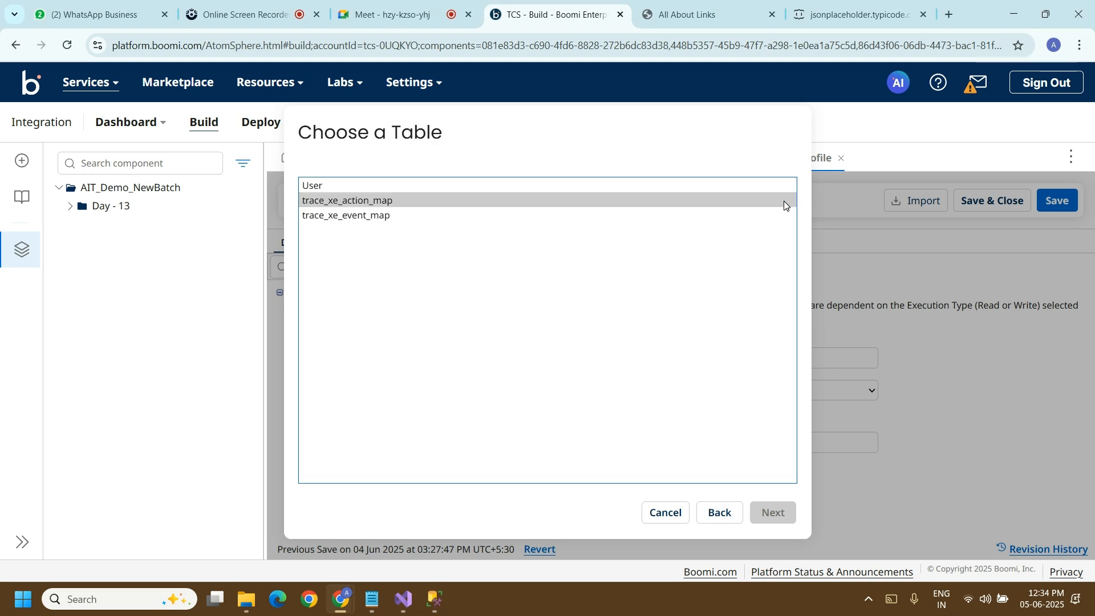
pyautogui.click(507, 194)
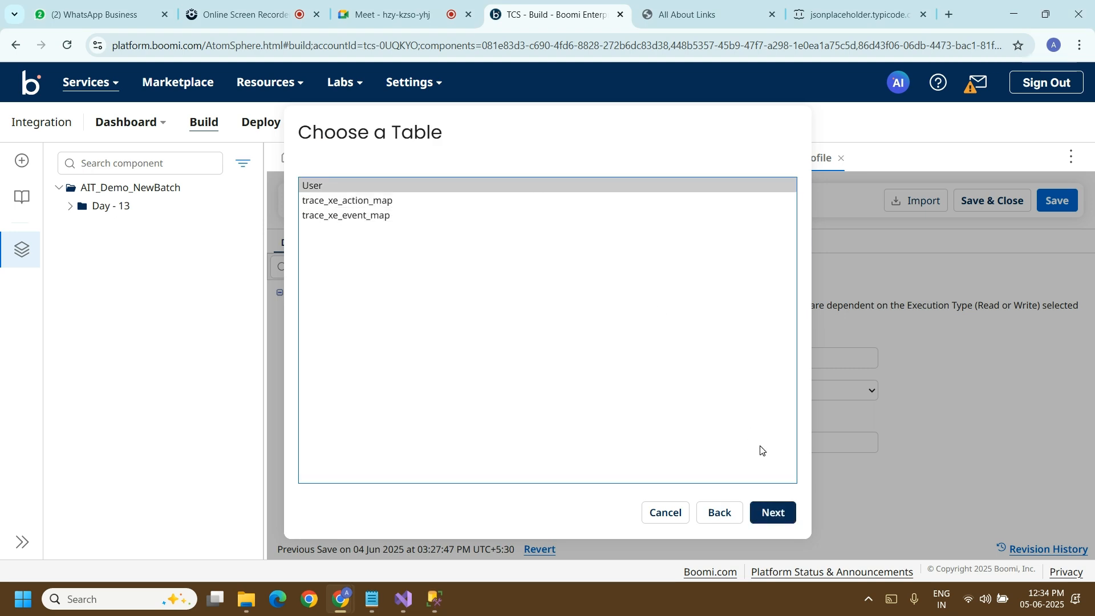
pyautogui.click(769, 513)
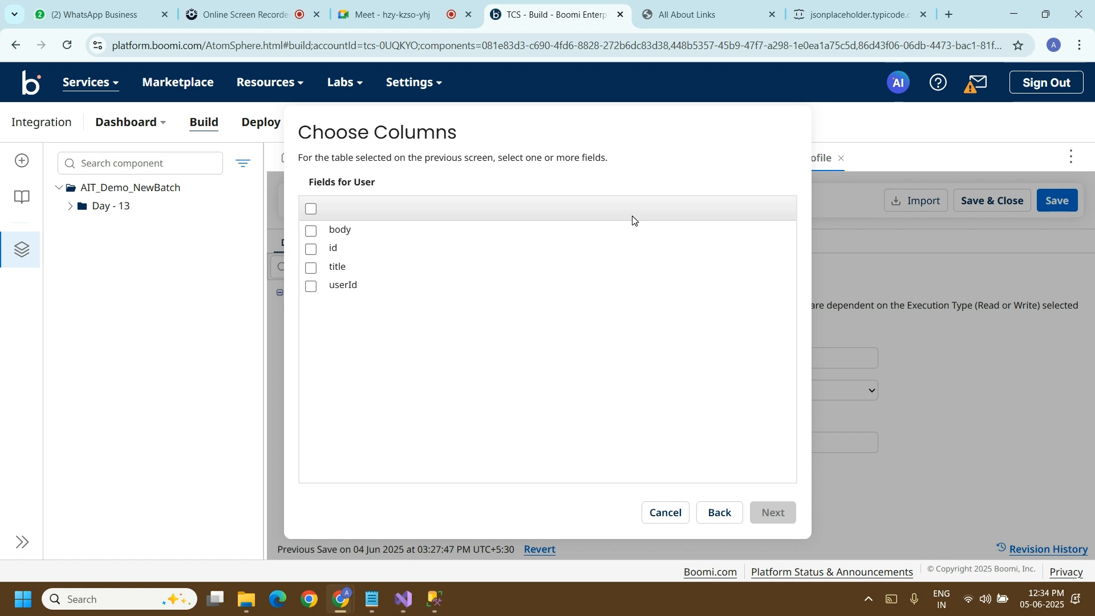
pyautogui.click(311, 210)
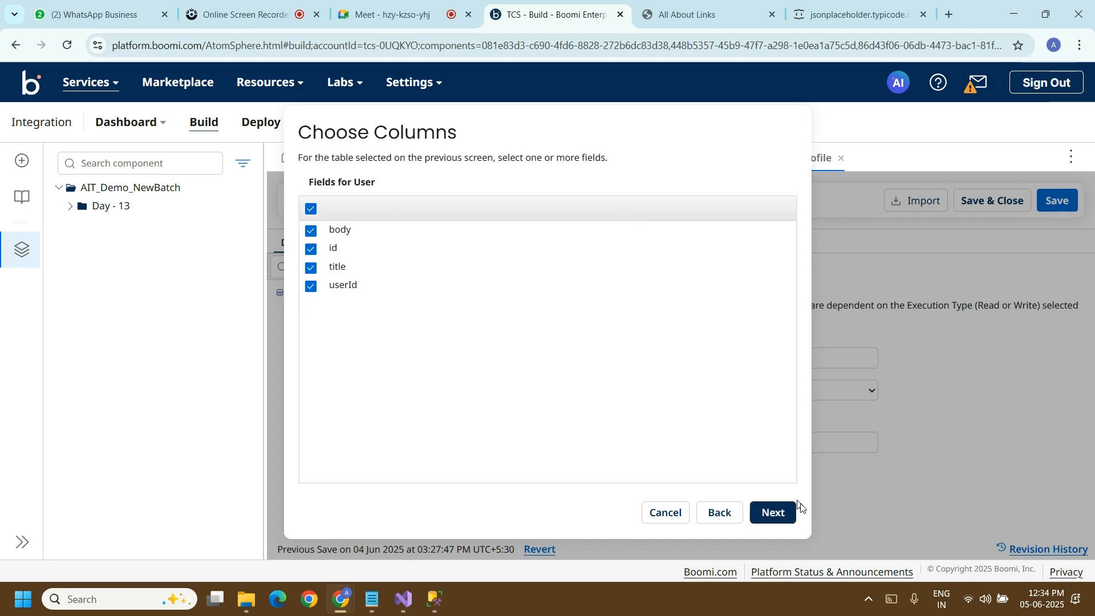
pyautogui.click(771, 512)
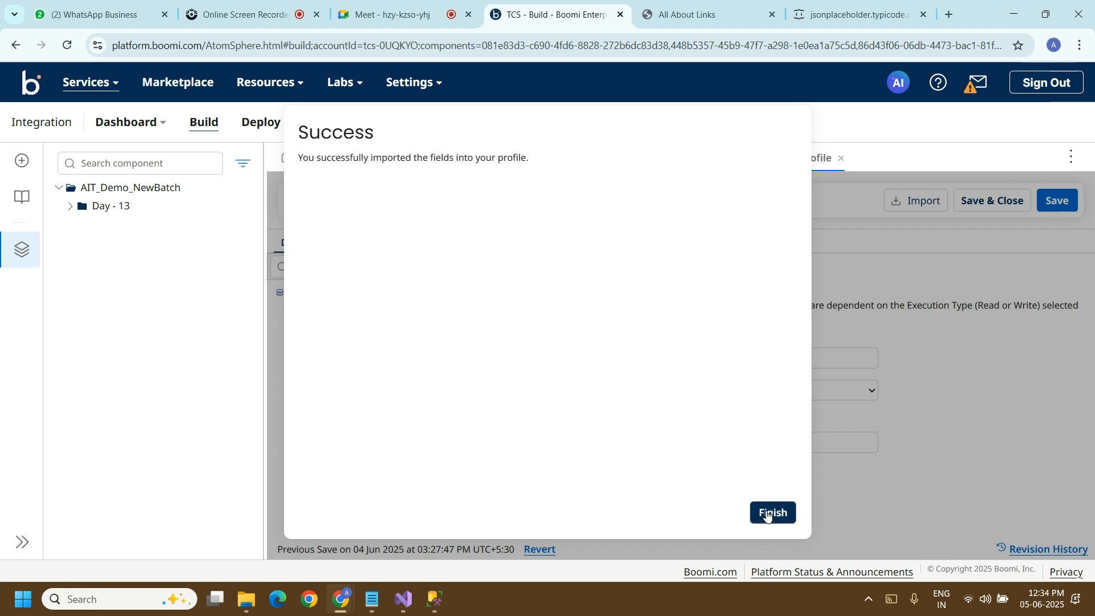
pyautogui.click(770, 513)
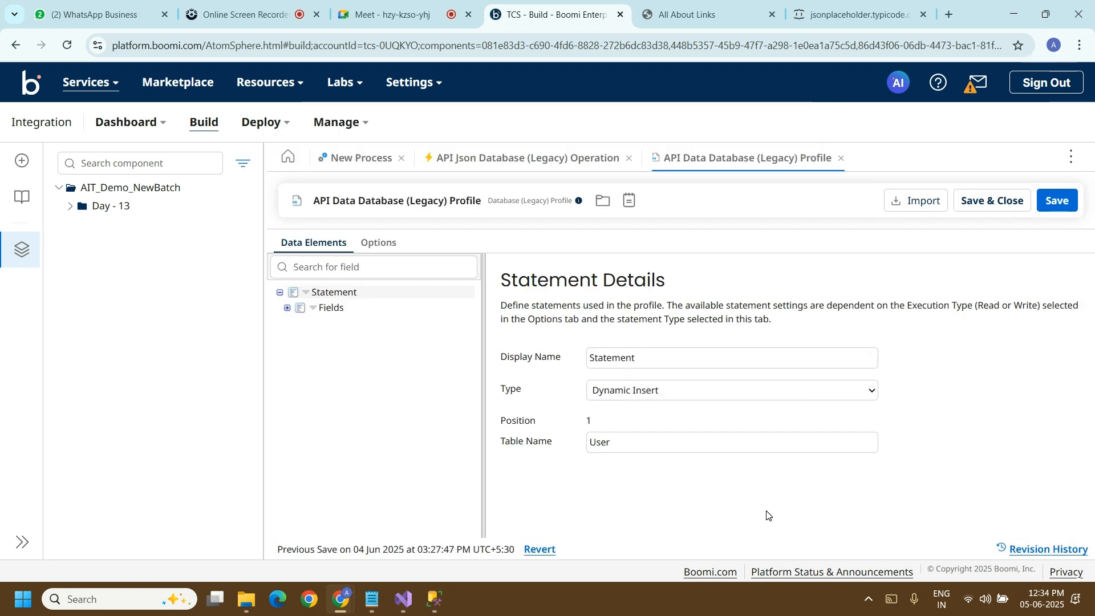
# Step: Save and close the database profile, close the operation, and accept the Database (Legacy) step settings
pyautogui.click(1003, 199)
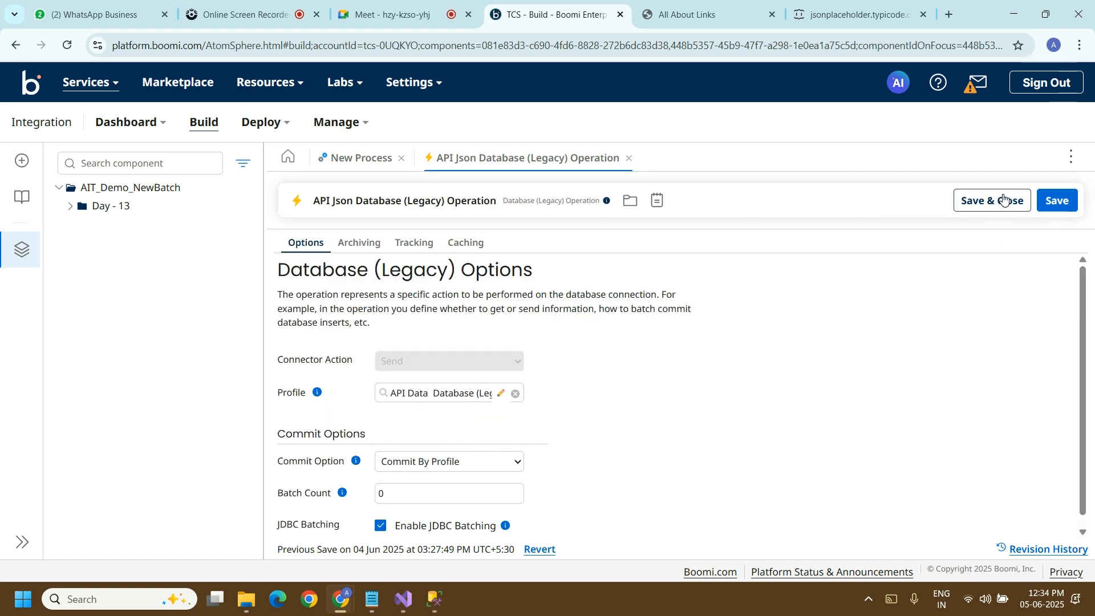
pyautogui.click(629, 159)
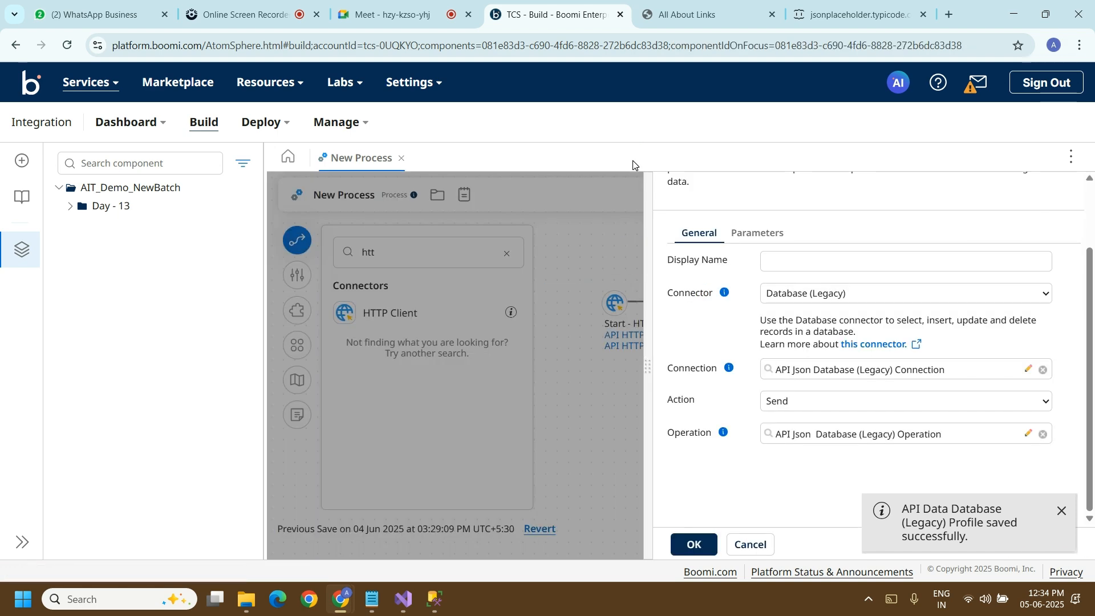
pyautogui.click(694, 545)
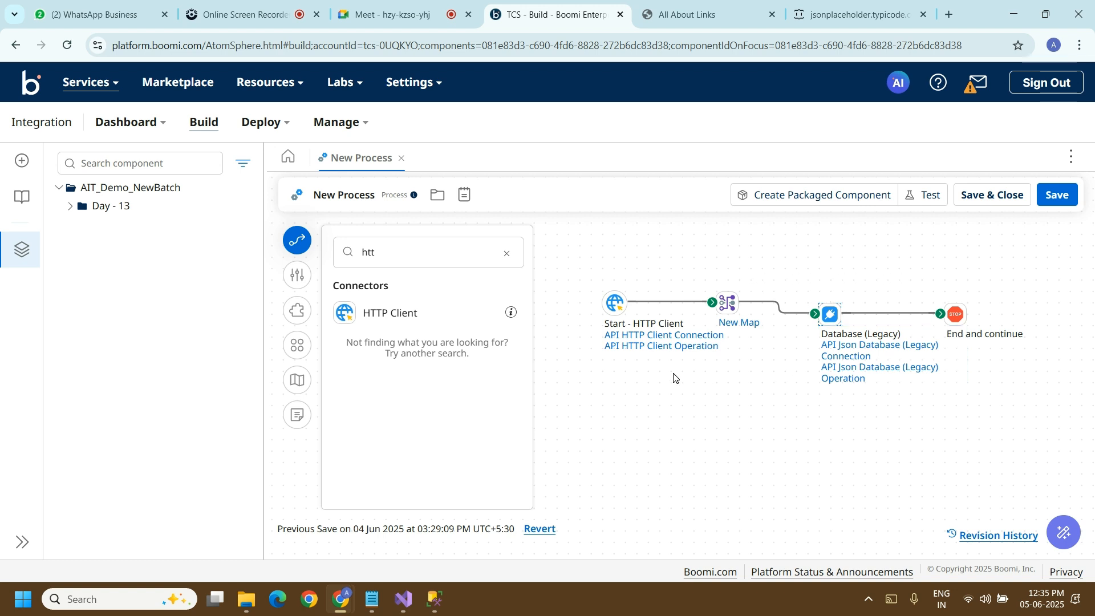
# Step: Open New Map from the Map step and bring up its source profile, Local API JSON Profile, for review
pyautogui.doubleClick(730, 310)
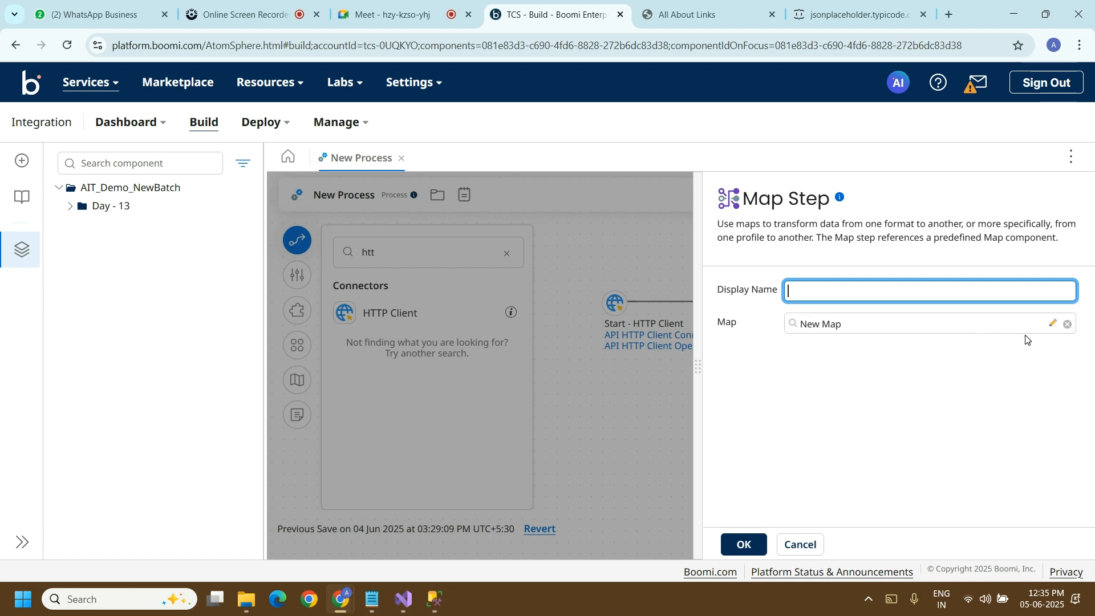
pyautogui.click(1052, 325)
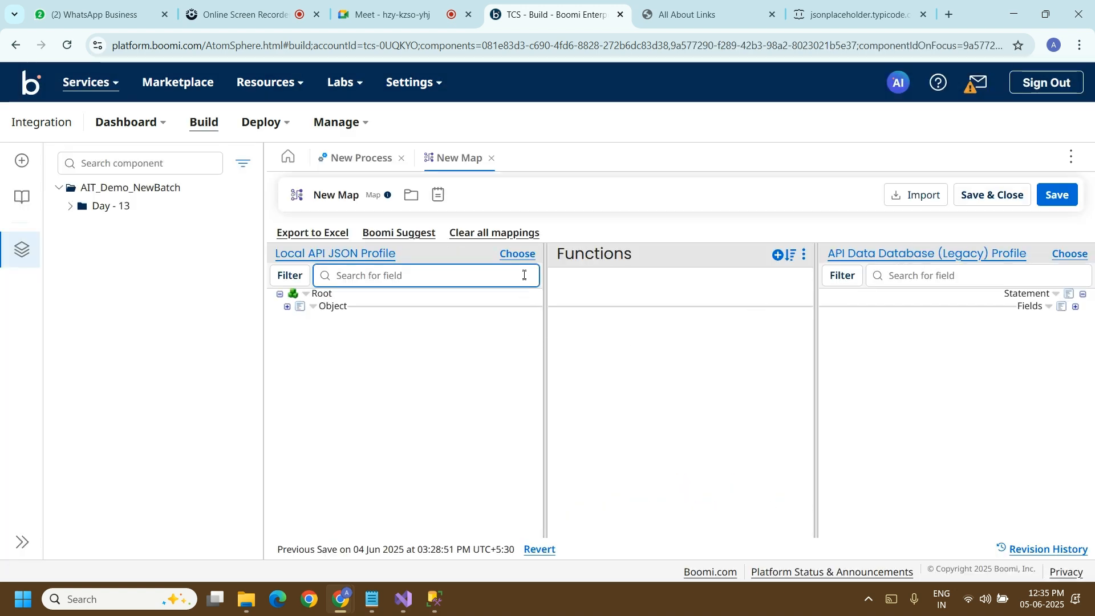
pyautogui.click(525, 256)
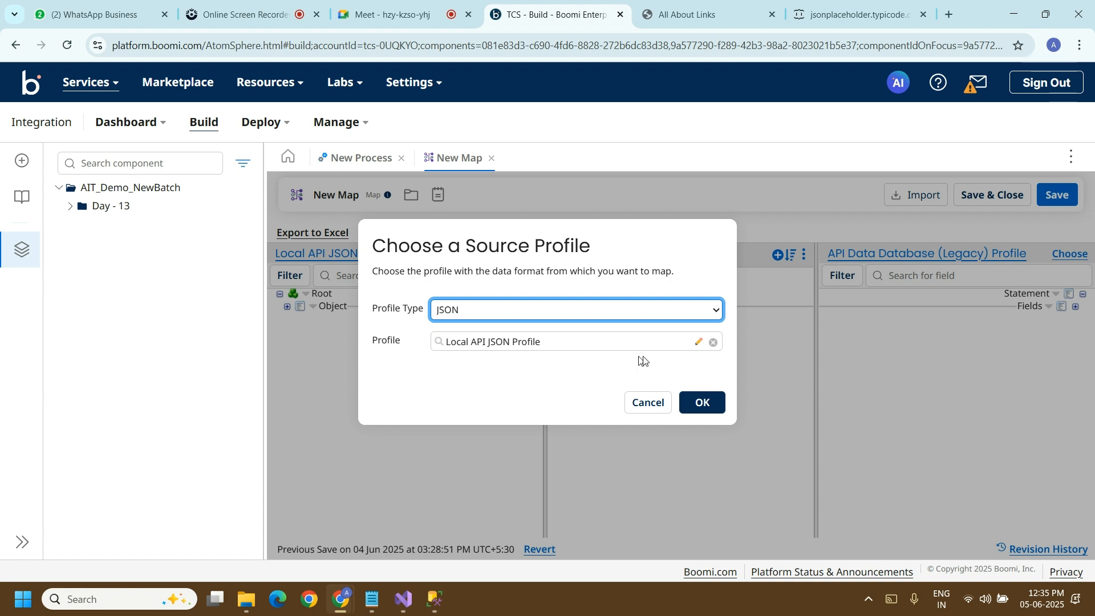
pyautogui.click(696, 342)
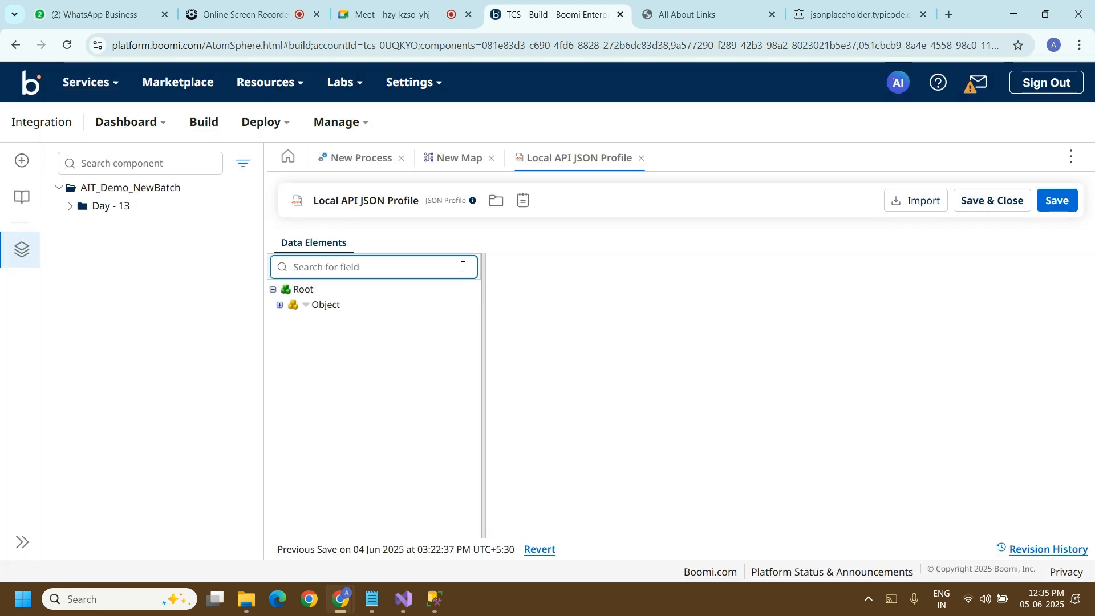
# Step: Look at the JSON file import options for the source profile, cancel the import, and close the profile
pyautogui.click(907, 202)
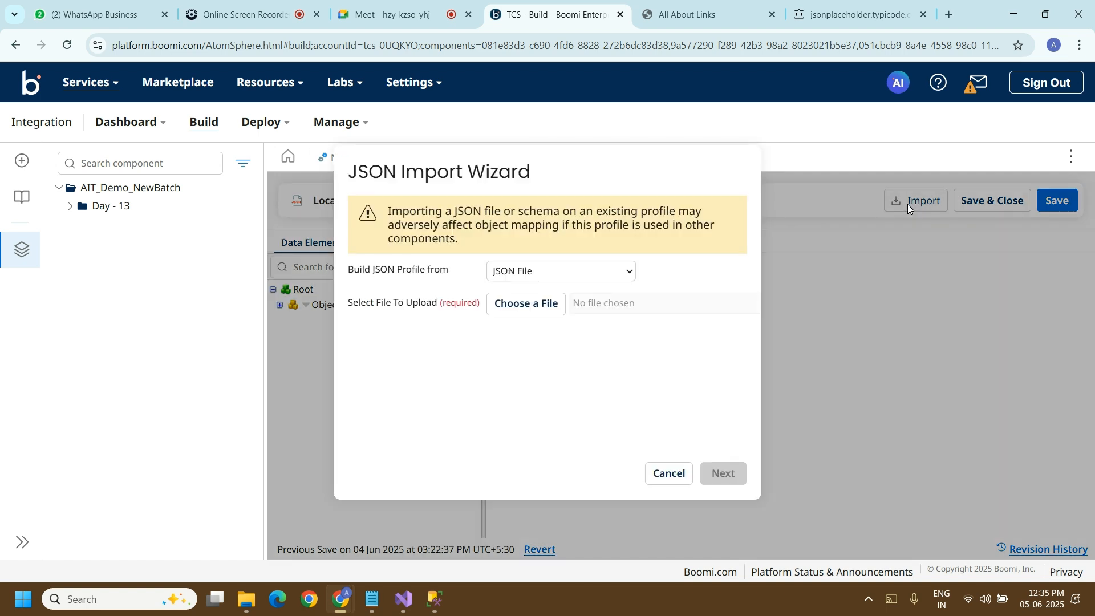
pyautogui.click(545, 311)
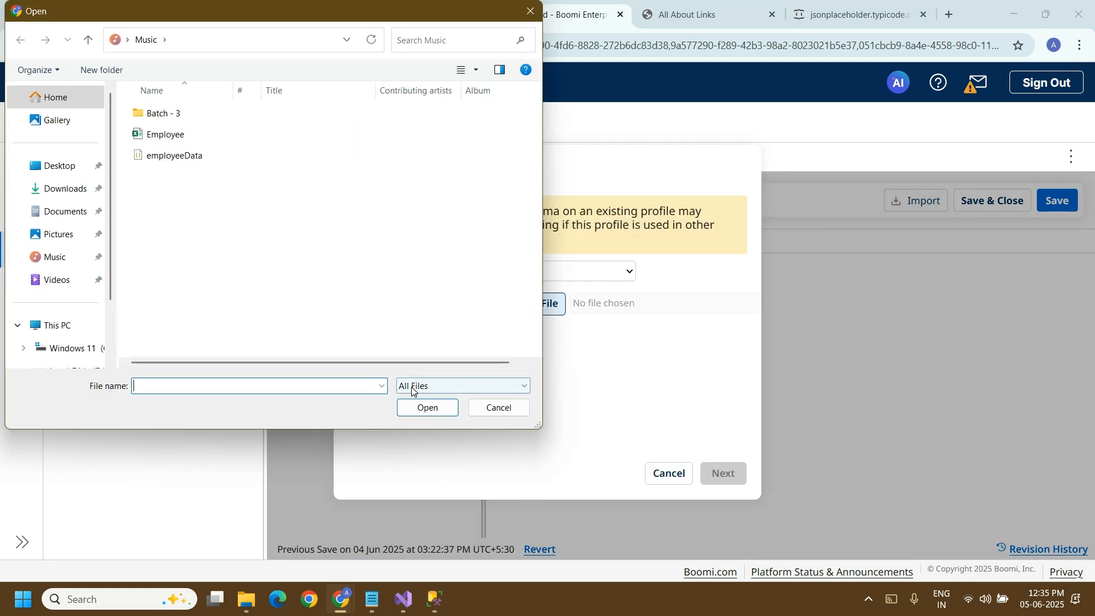
pyautogui.click(490, 418)
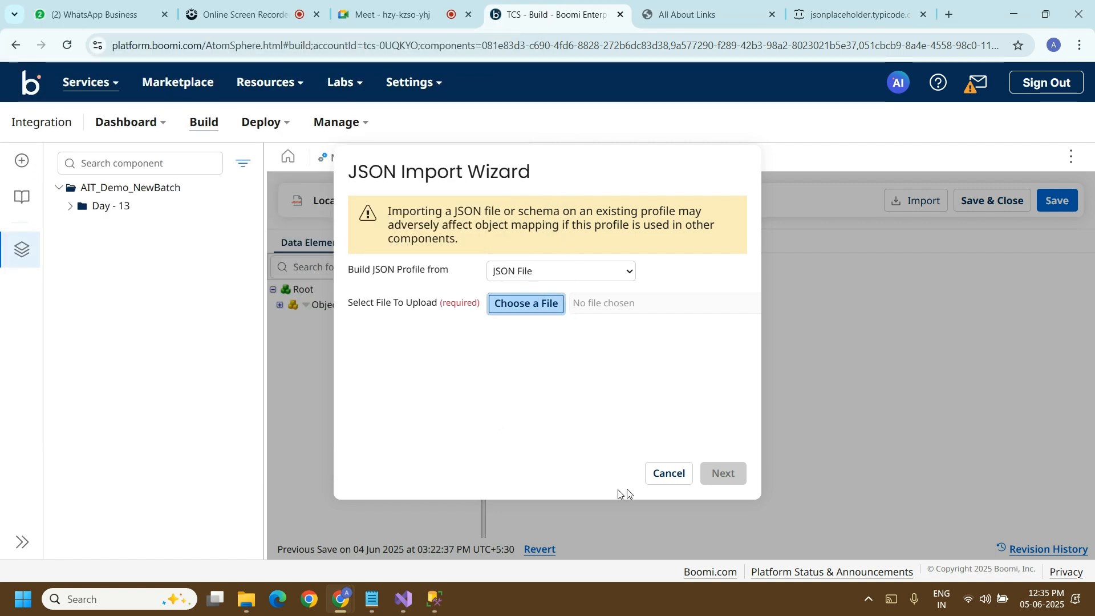
pyautogui.click(650, 483)
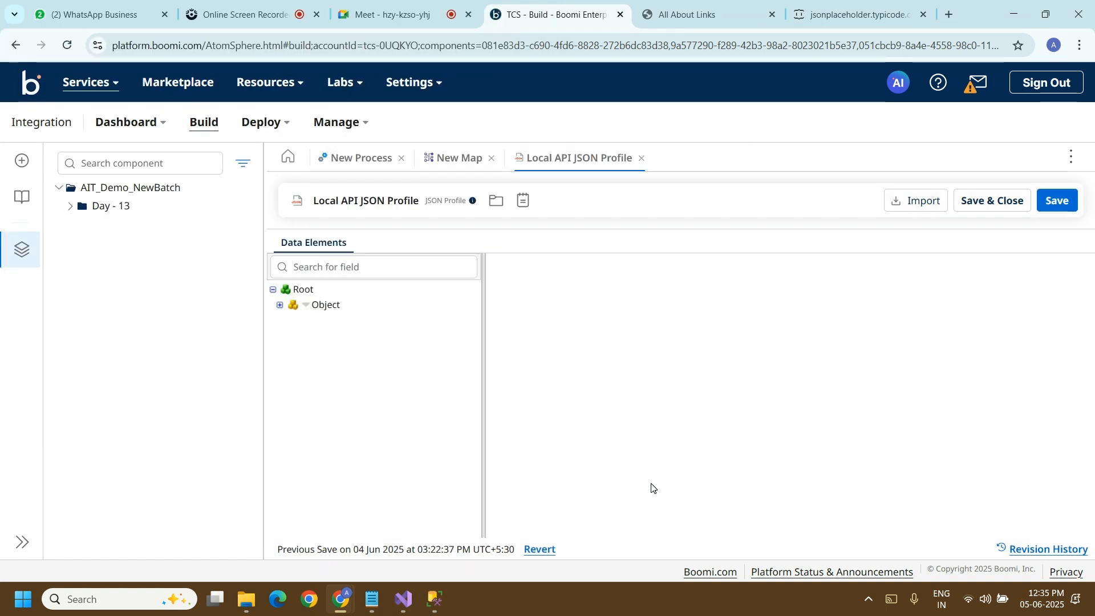
pyautogui.click(641, 158)
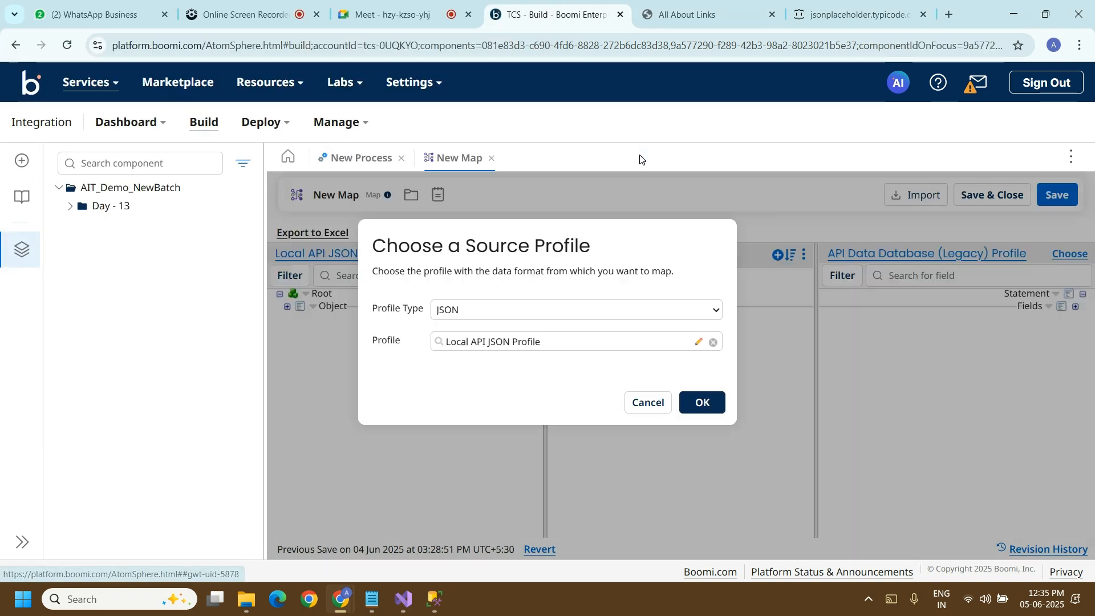
# Step: Keep Local API JSON Profile as the map's source and API Data Database (Legacy) Profile as its destination, expanding the source Object
pyautogui.click(617, 346)
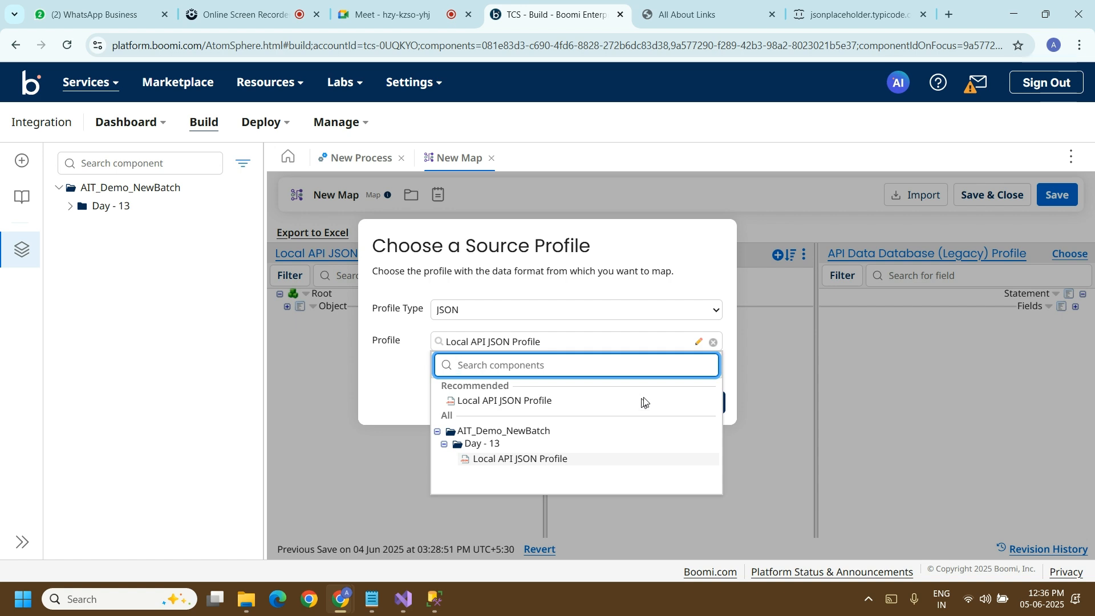
pyautogui.click(678, 285)
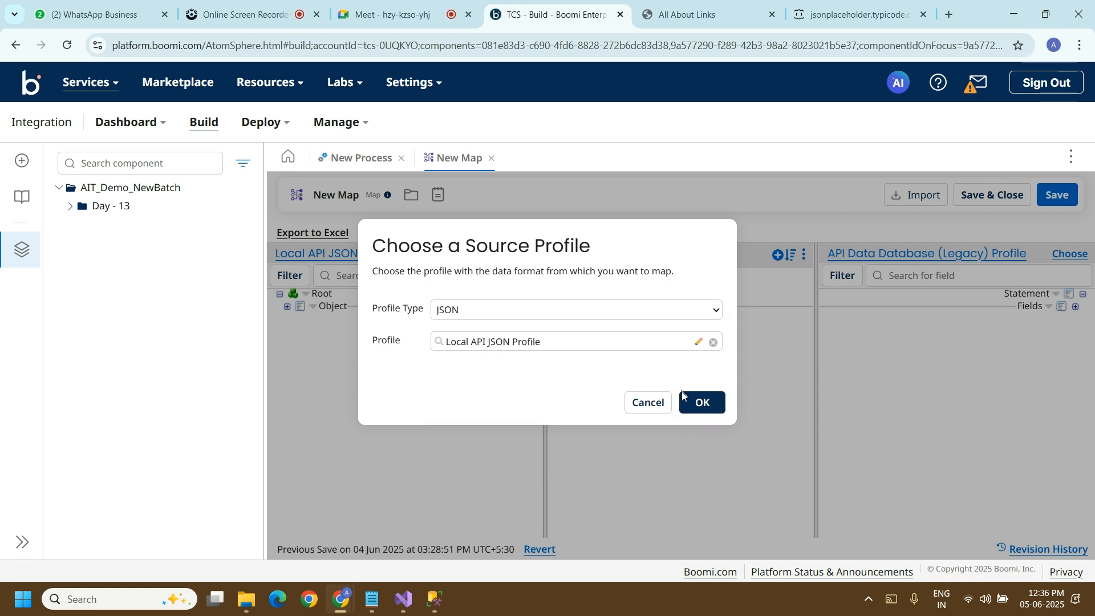
pyautogui.click(693, 405)
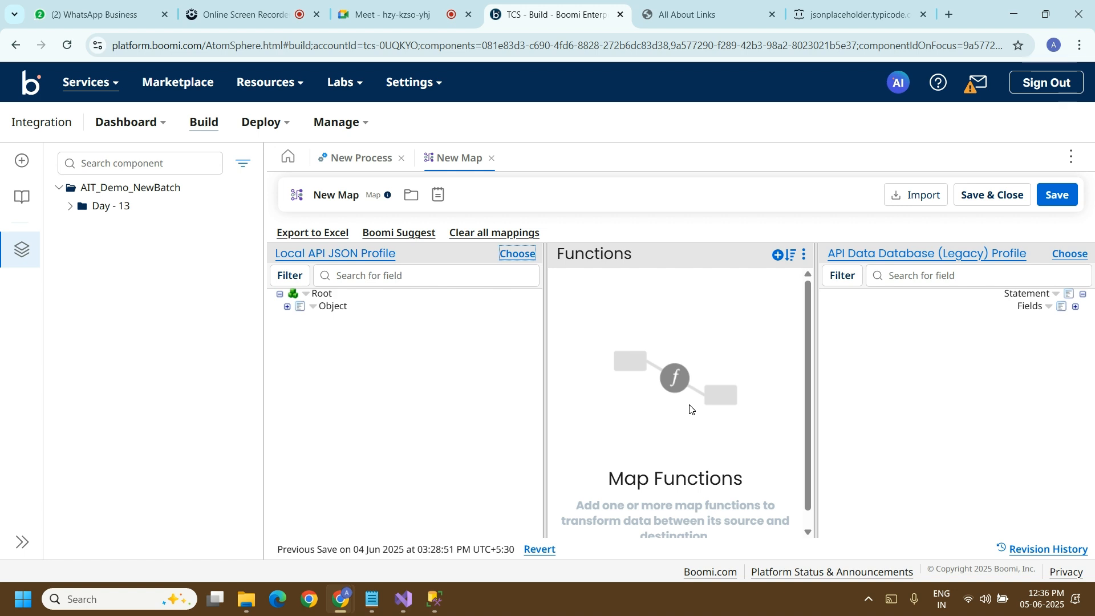
pyautogui.click(288, 306)
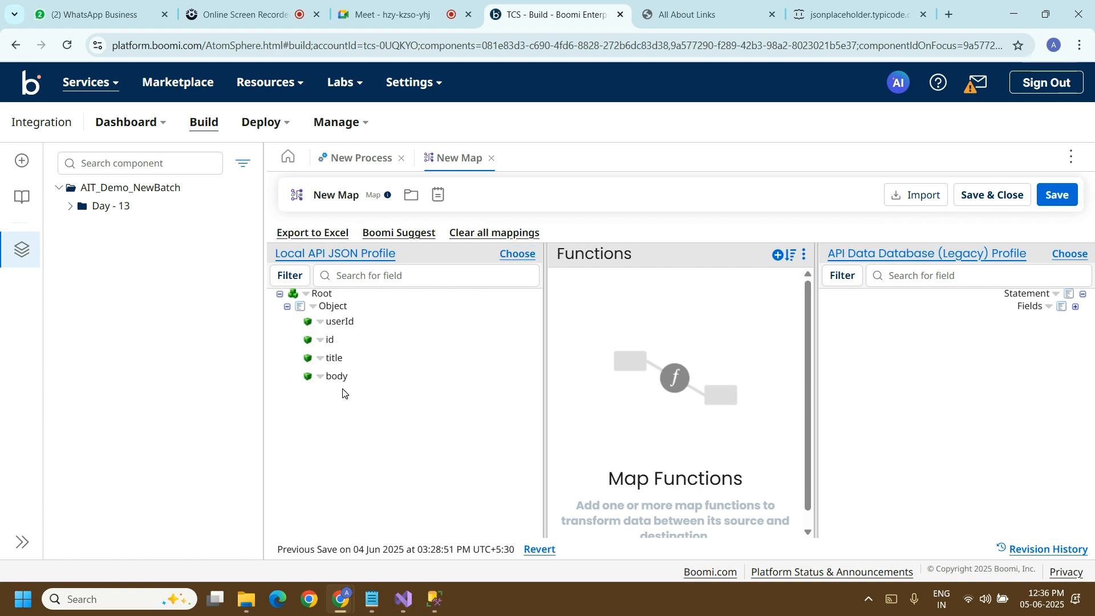
pyautogui.click(1070, 254)
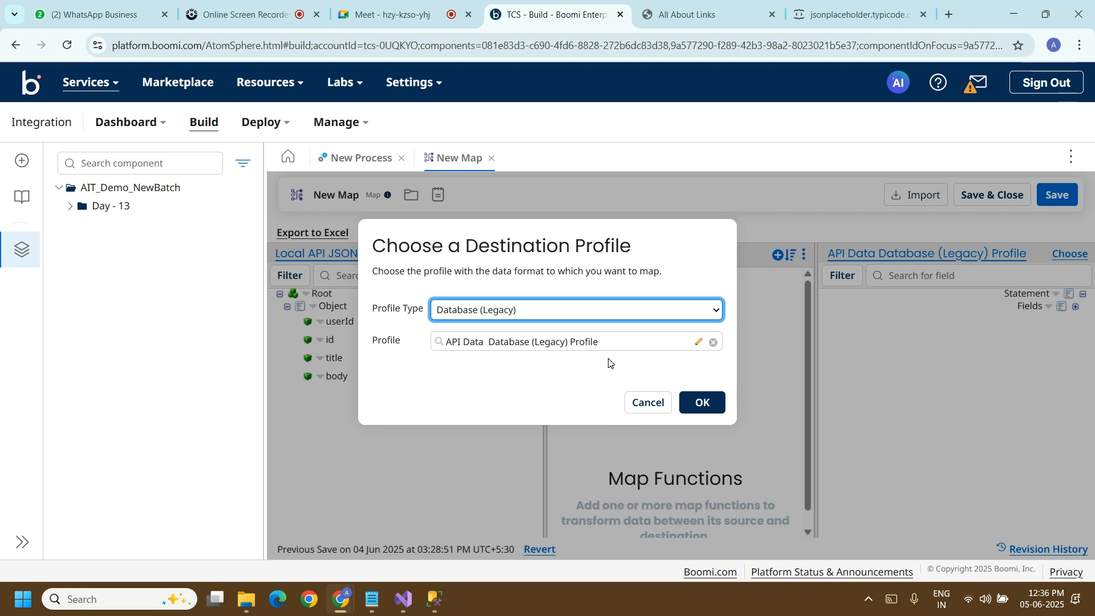
pyautogui.click(703, 403)
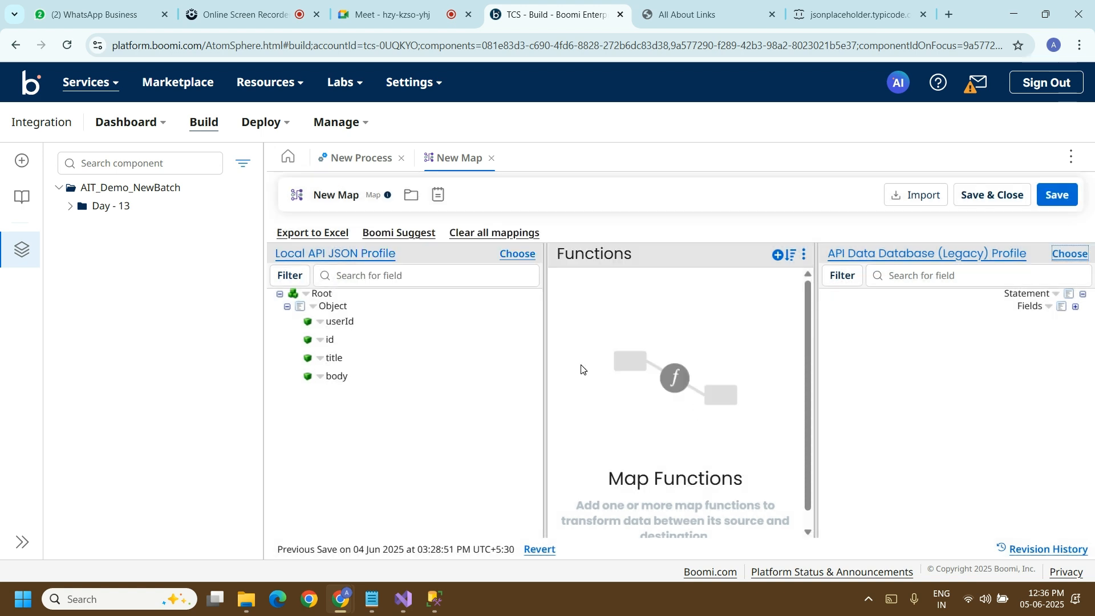
# Step: Map userId, id, title and body to the matching database fields with Boomi Suggest, and save and close the map and its step
pyautogui.click(417, 235)
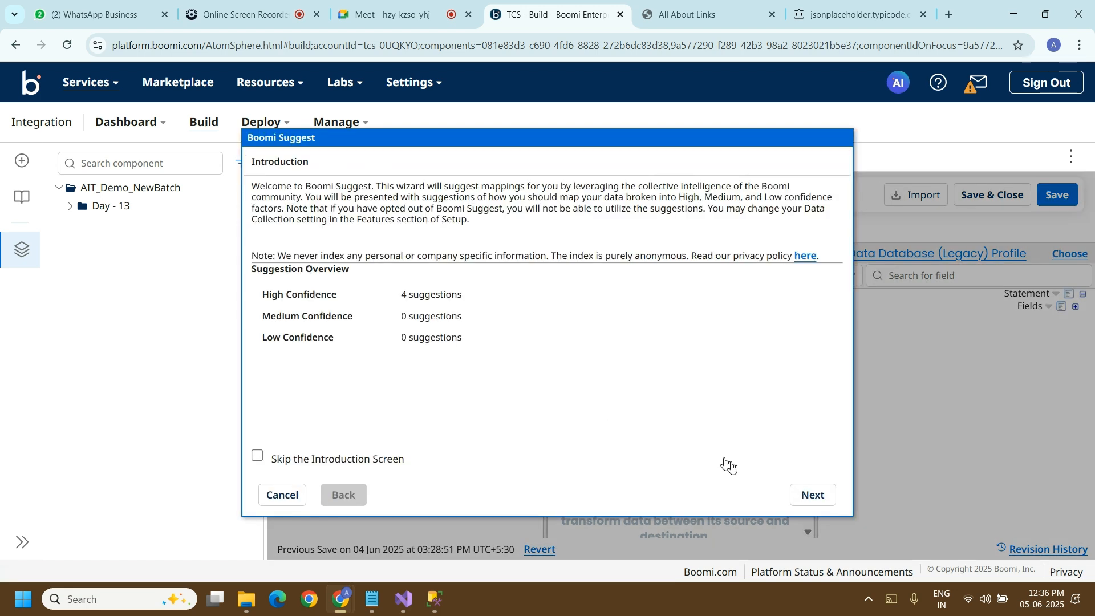
pyautogui.click(827, 497)
pyautogui.click(813, 495)
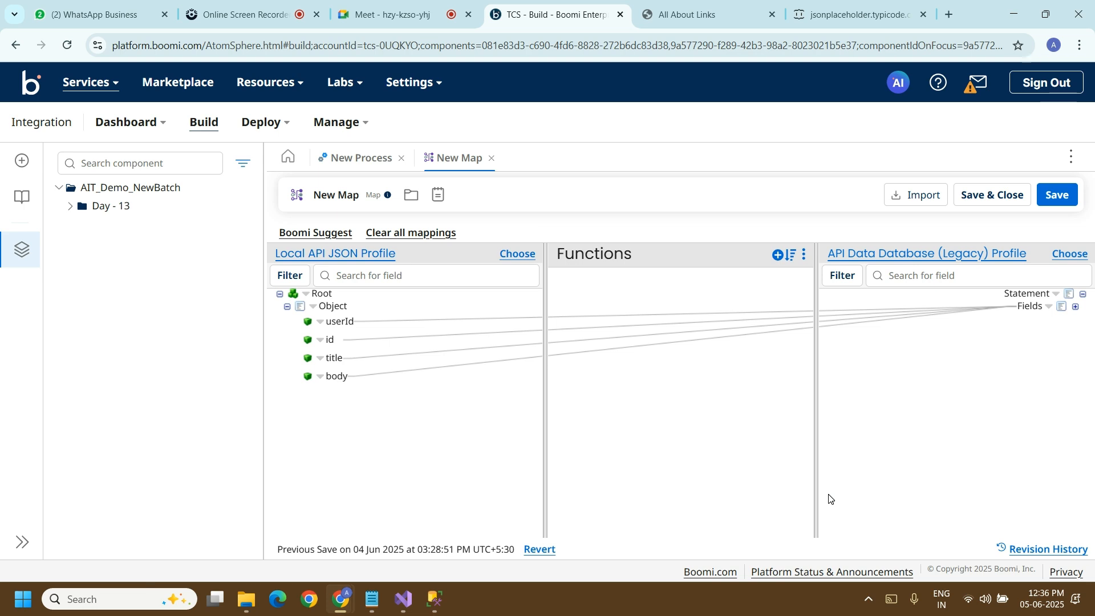
pyautogui.click(1076, 308)
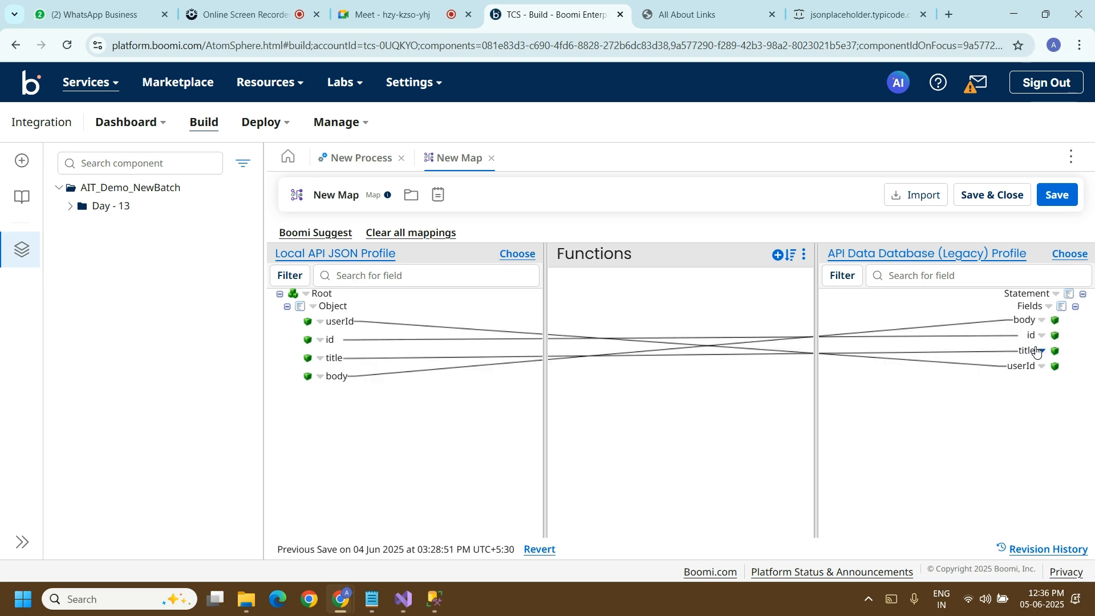
pyautogui.click(995, 202)
pyautogui.click(740, 542)
# Step: Run a test of New Process on the Administrator runtime
pyautogui.moveTo(957, 314)
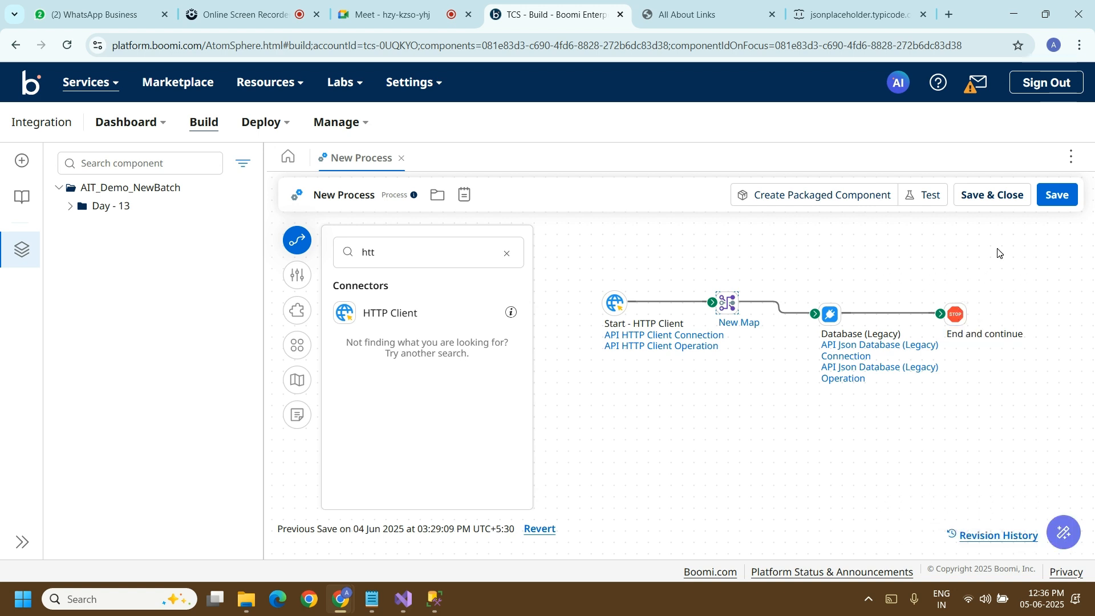
pyautogui.click(932, 203)
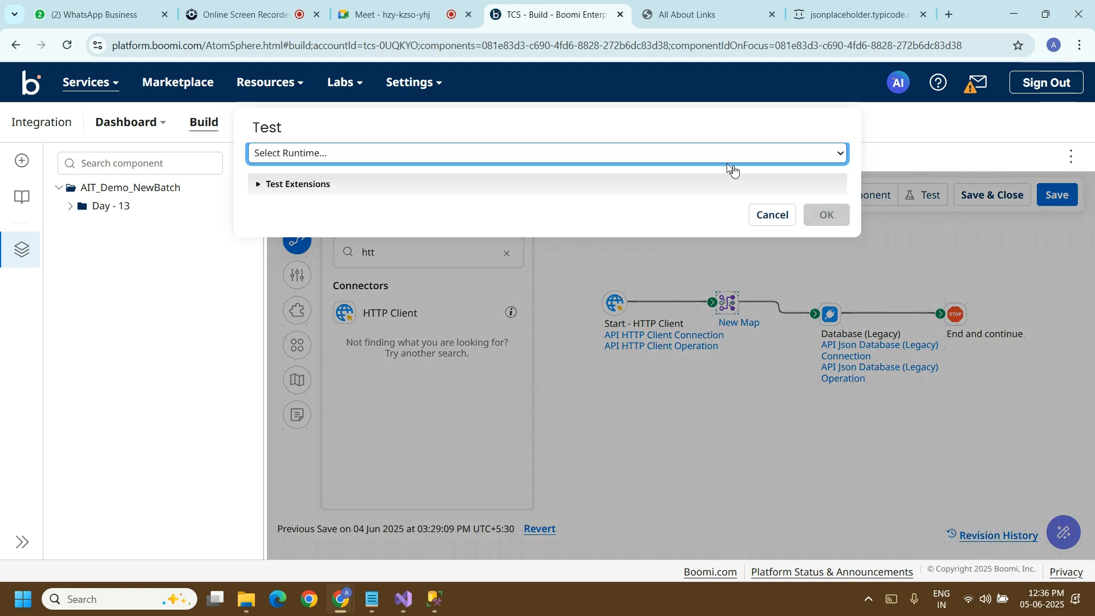
pyautogui.click(672, 155)
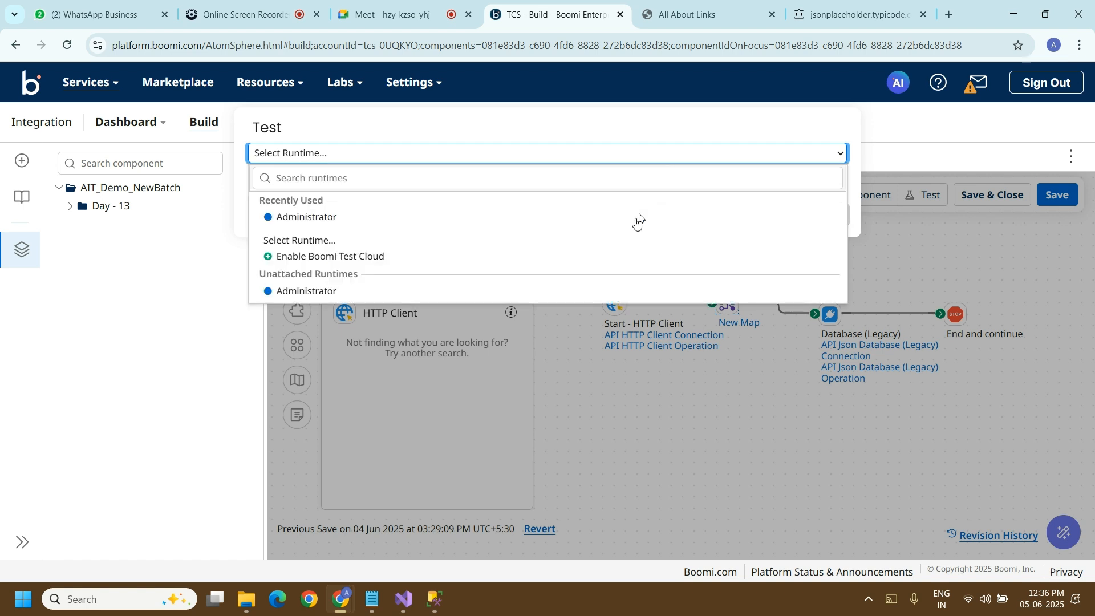
pyautogui.click(580, 228)
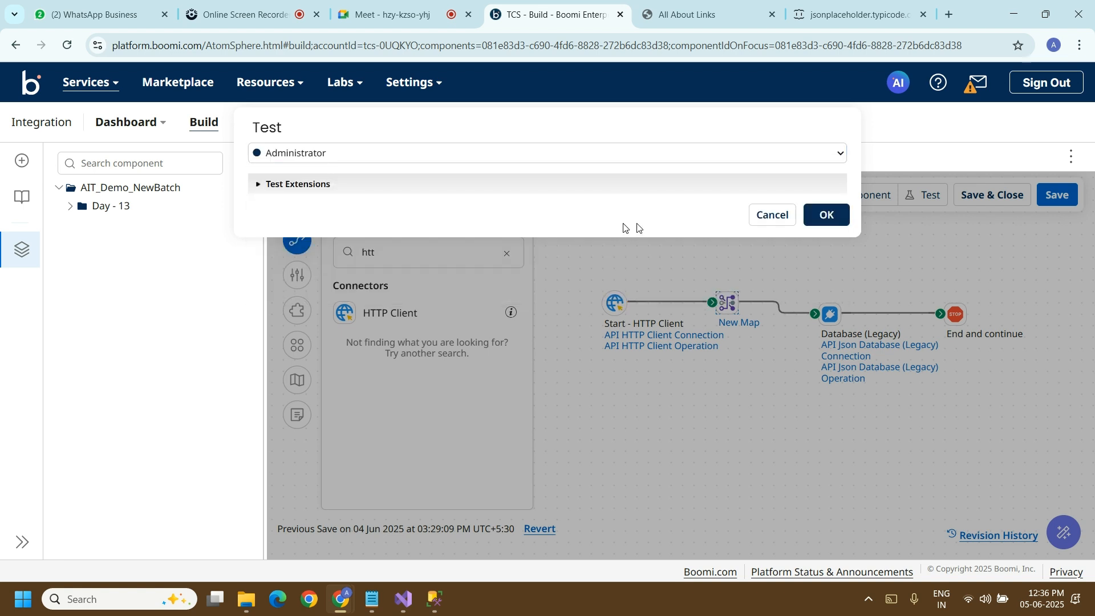
pyautogui.click(830, 224)
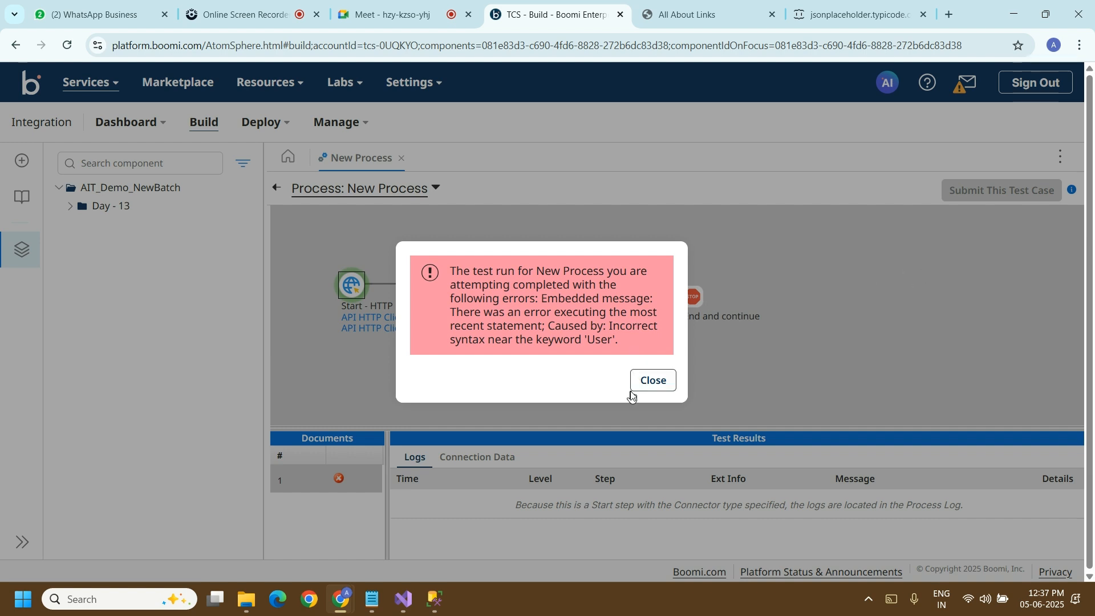
# Step: Dismiss the test message, examine the Database (Legacy) step's test logs, and return to editing the process
pyautogui.click(652, 389)
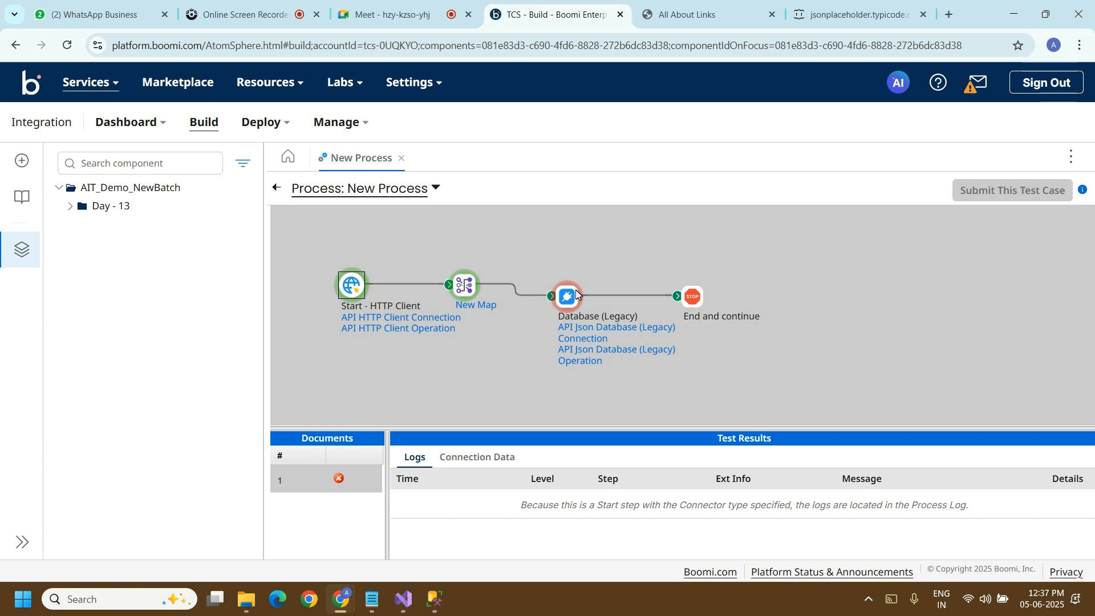
pyautogui.click(564, 306)
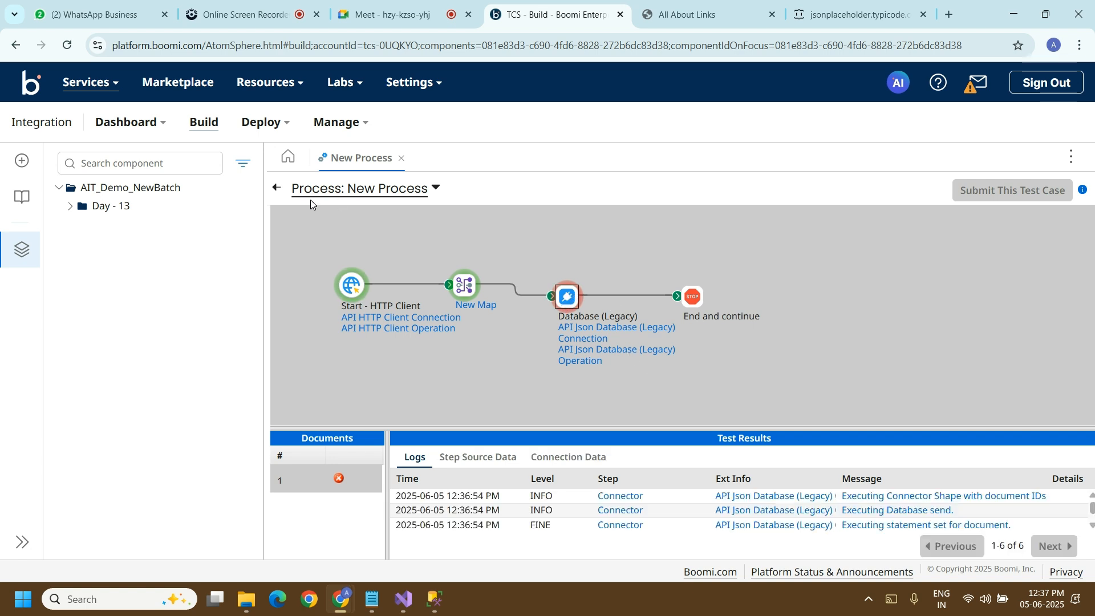
pyautogui.click(275, 187)
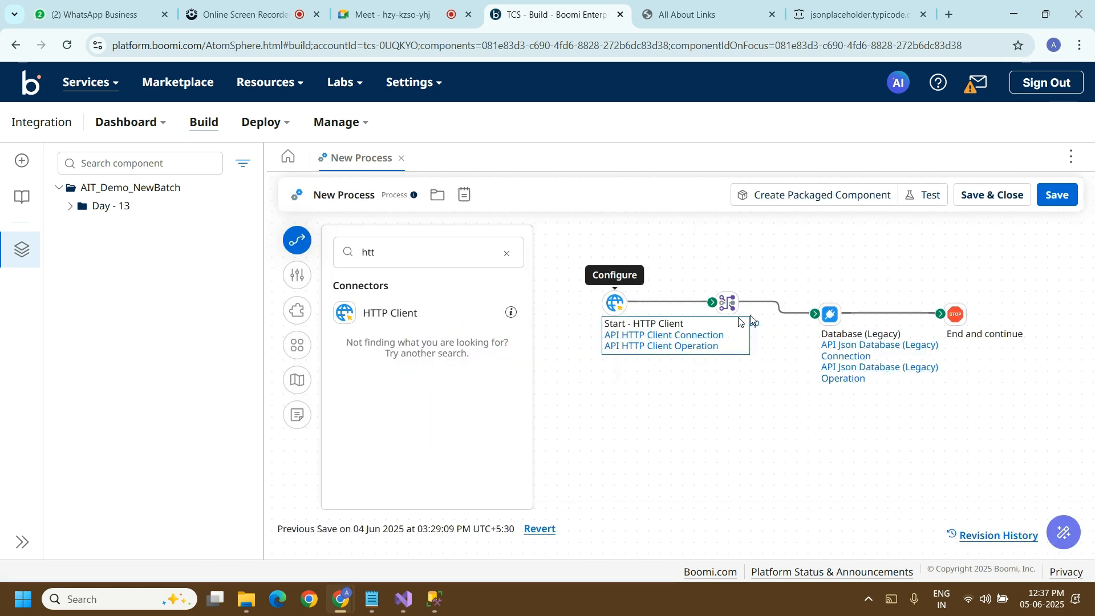
# Step: Enter the database password in the API Json Database (Legacy) Connection of the Database (Legacy) step, and save and close the connection
pyautogui.click(829, 314)
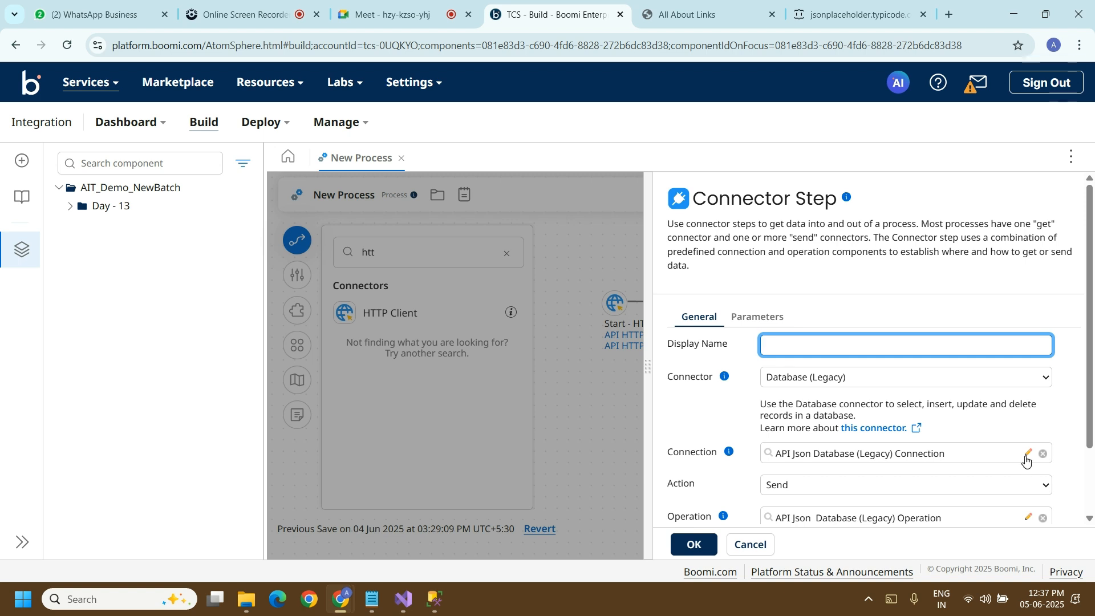
pyautogui.click(1027, 454)
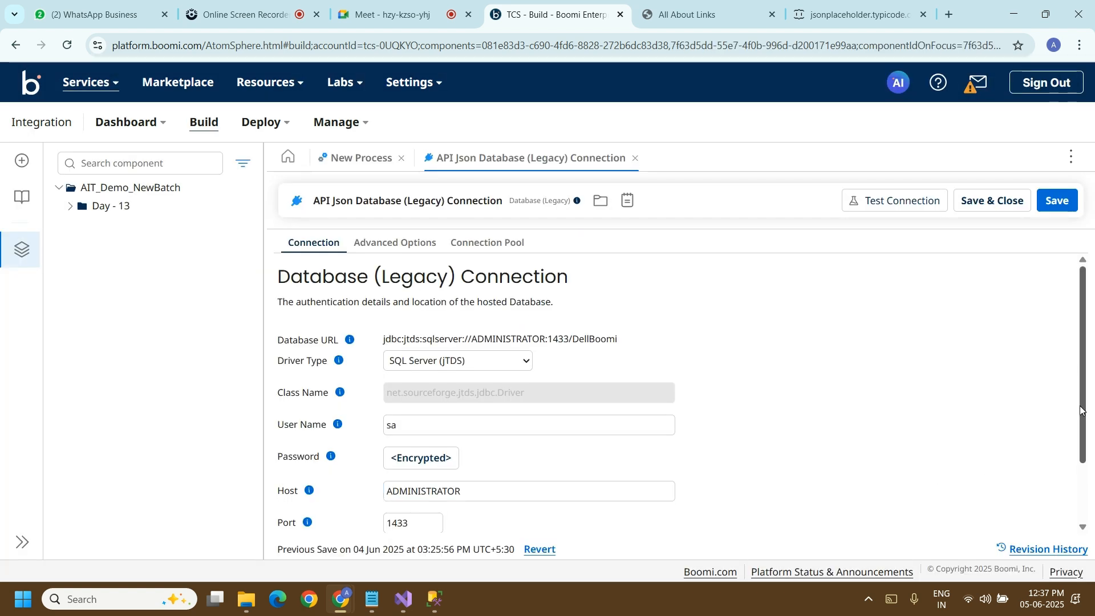
pyautogui.moveTo(1080, 411); pyautogui.dragTo(1082, 465)
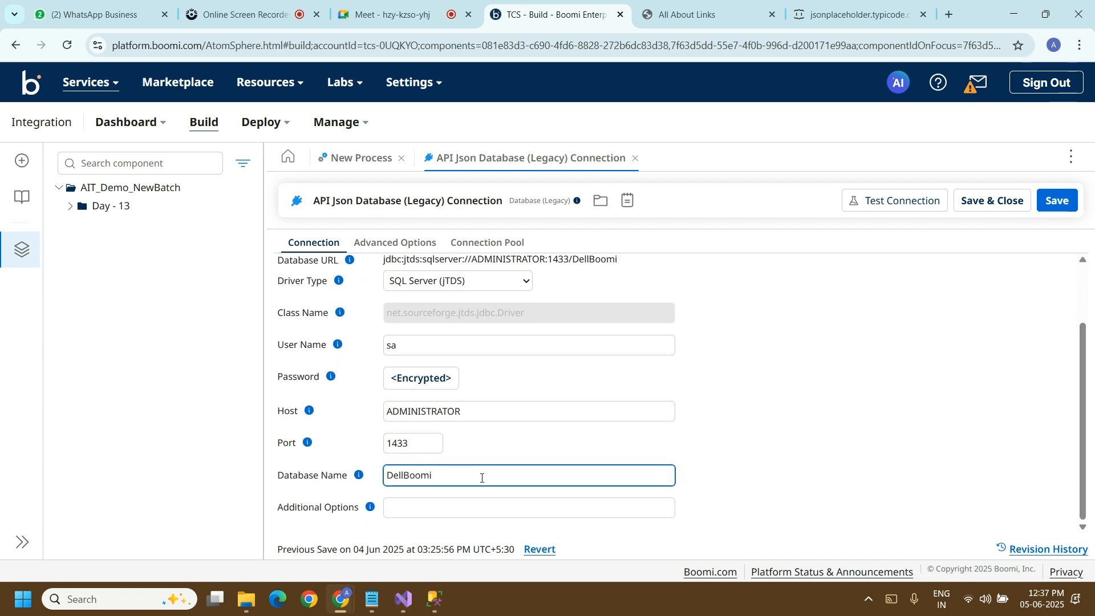
pyautogui.click(430, 381)
pyautogui.write('•')
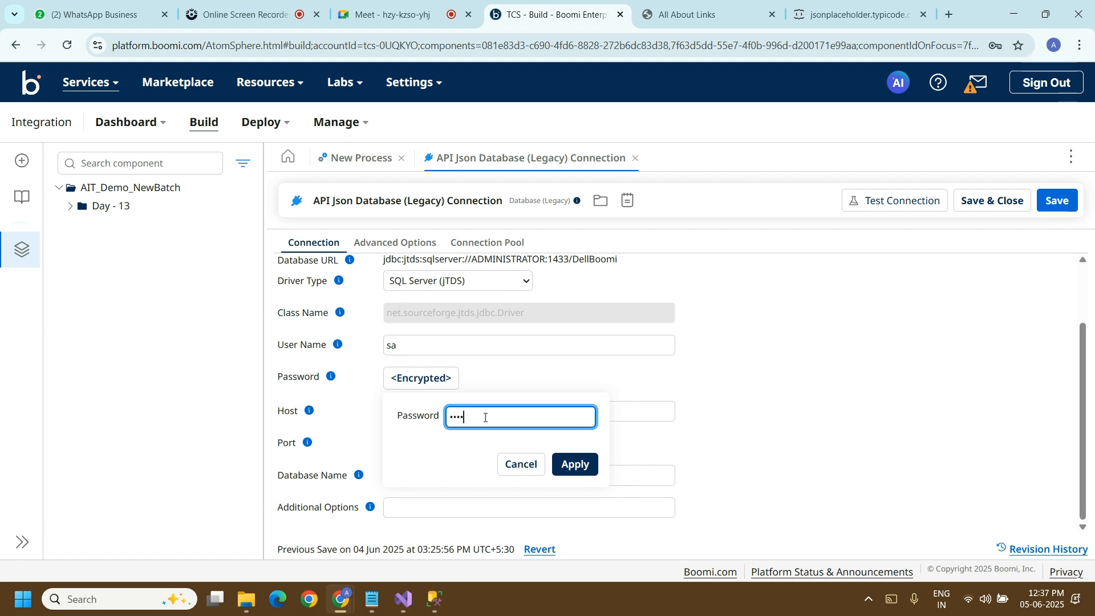
pyautogui.click(575, 464)
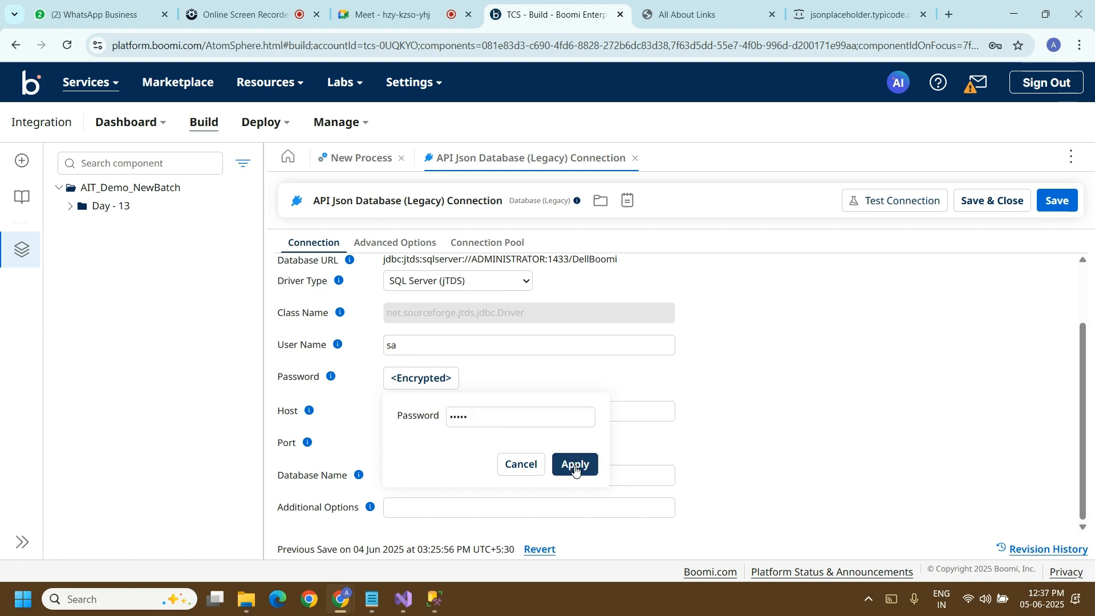
pyautogui.click(1005, 213)
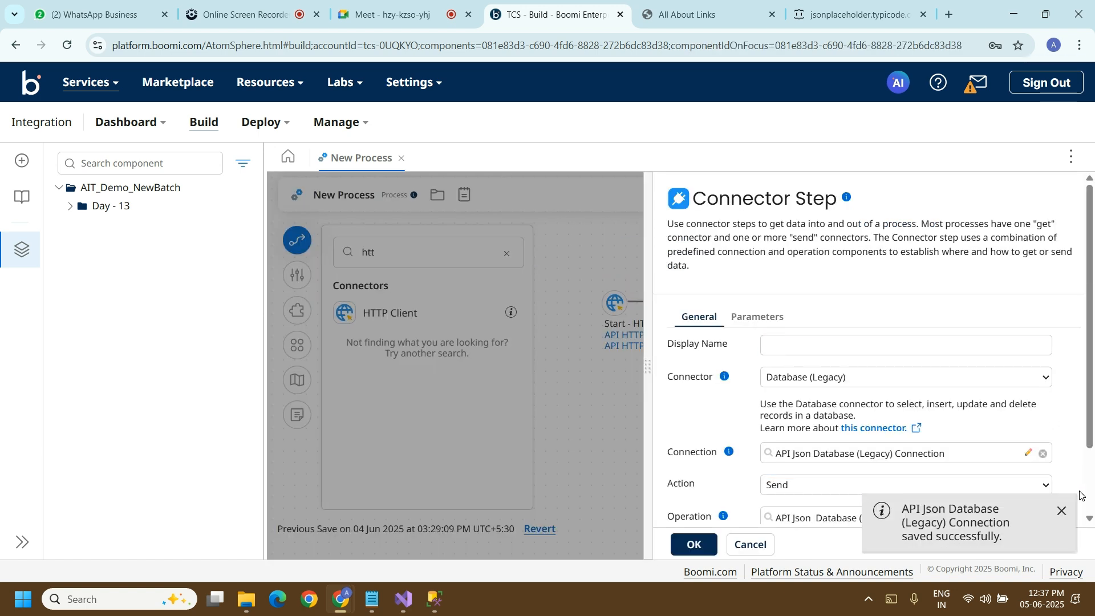
pyautogui.click(1061, 511)
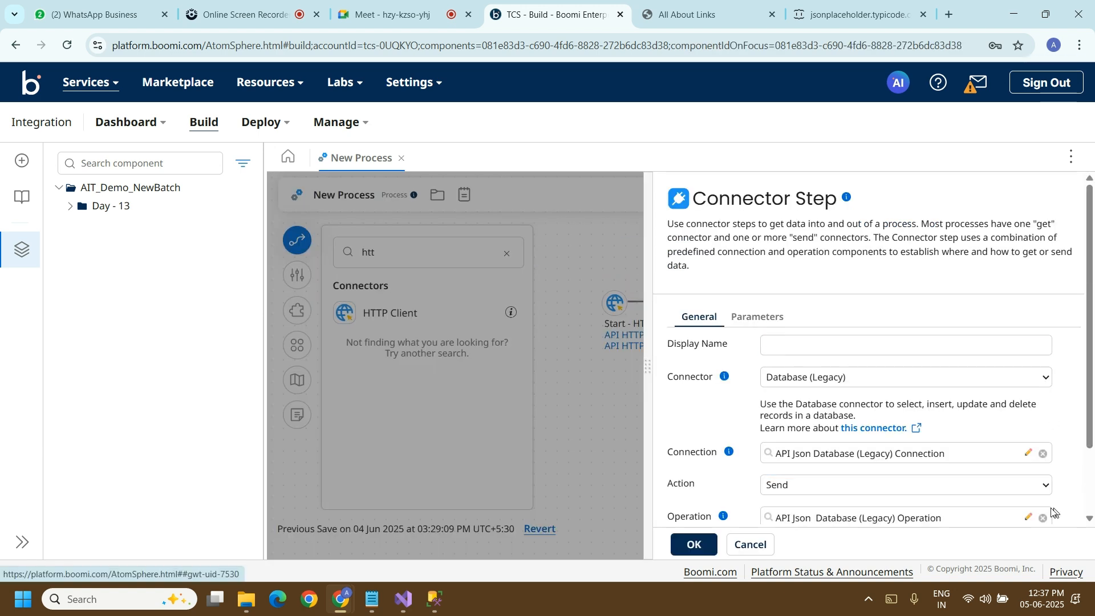
# Step: Open the database import for the API Data Database (Legacy) Profile of the step's operation, and review the import's API Json Database (Legacy) Connection
pyautogui.click(1029, 517)
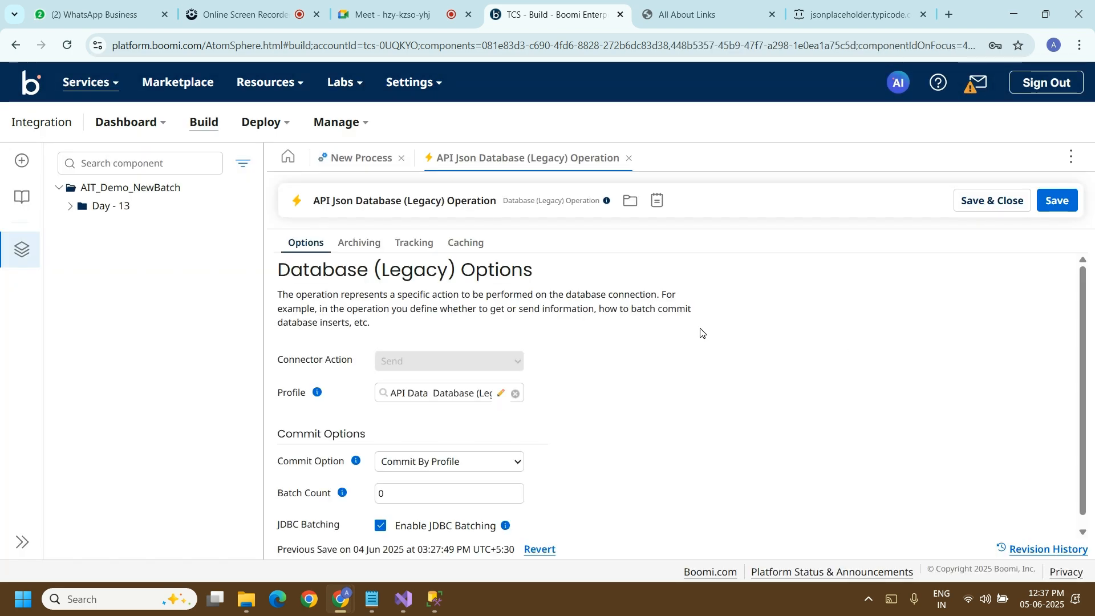
pyautogui.click(501, 393)
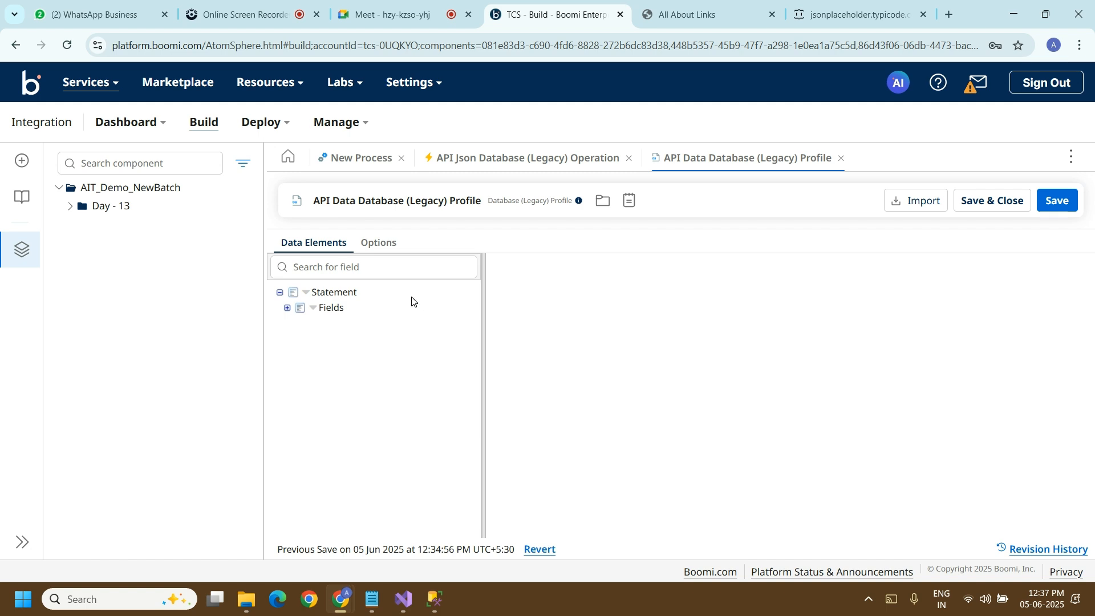
pyautogui.click(342, 293)
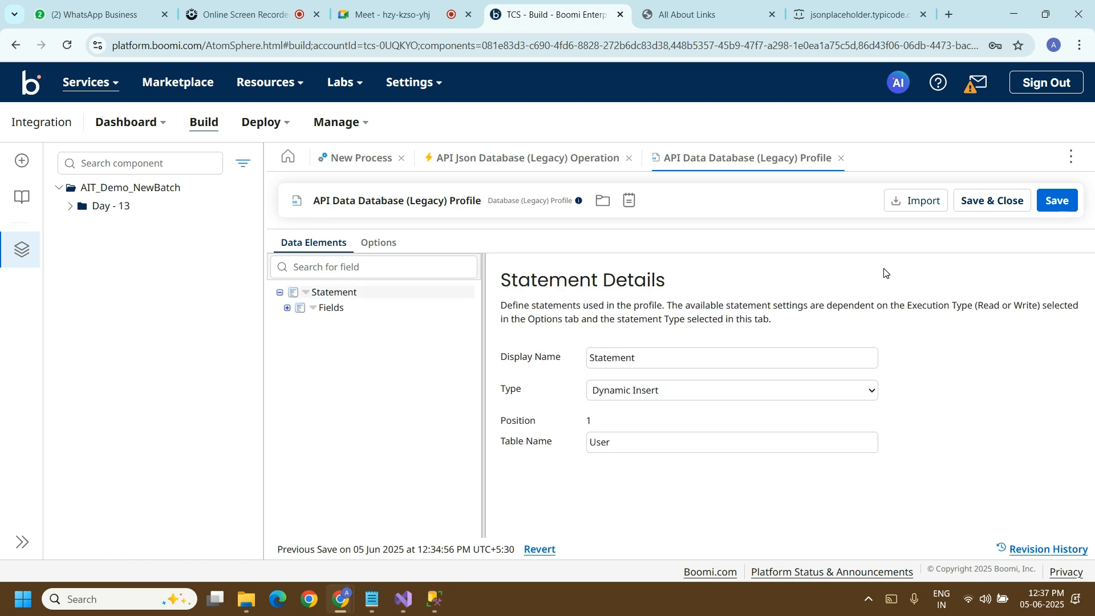
pyautogui.click(919, 207)
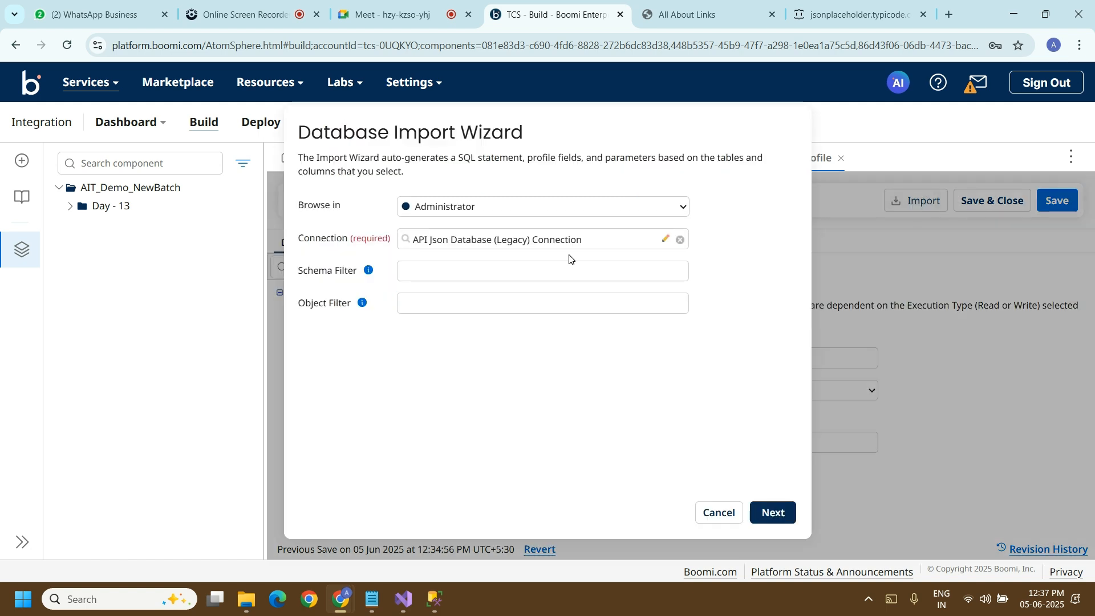
pyautogui.click(663, 241)
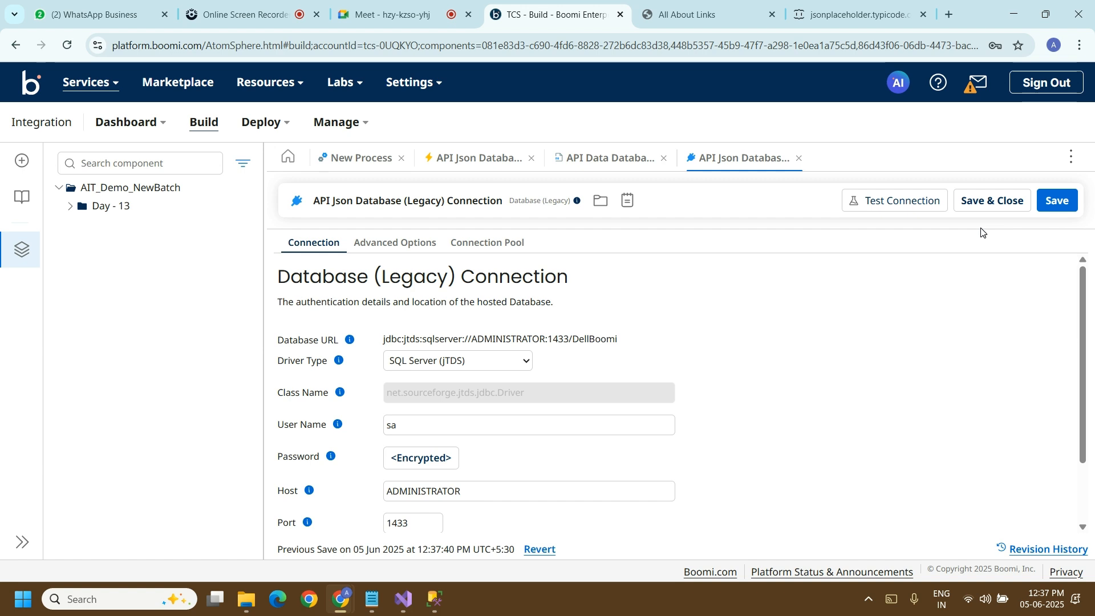
pyautogui.click(988, 203)
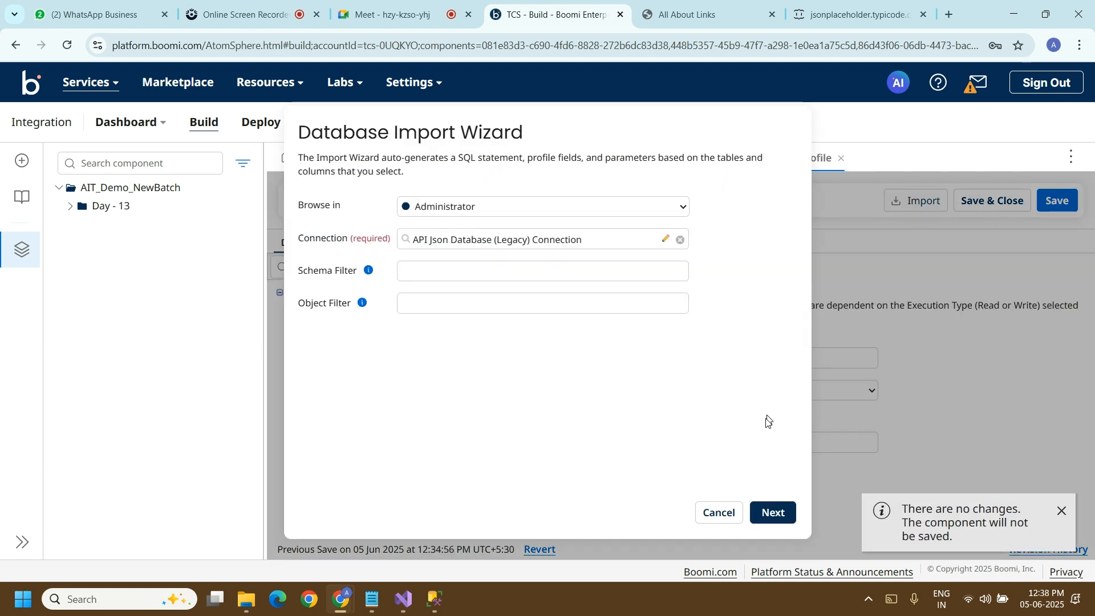
# Step: Import the User table's body, id, title and userId columns into the profile, and set the statement's table name to [User]
pyautogui.click(783, 514)
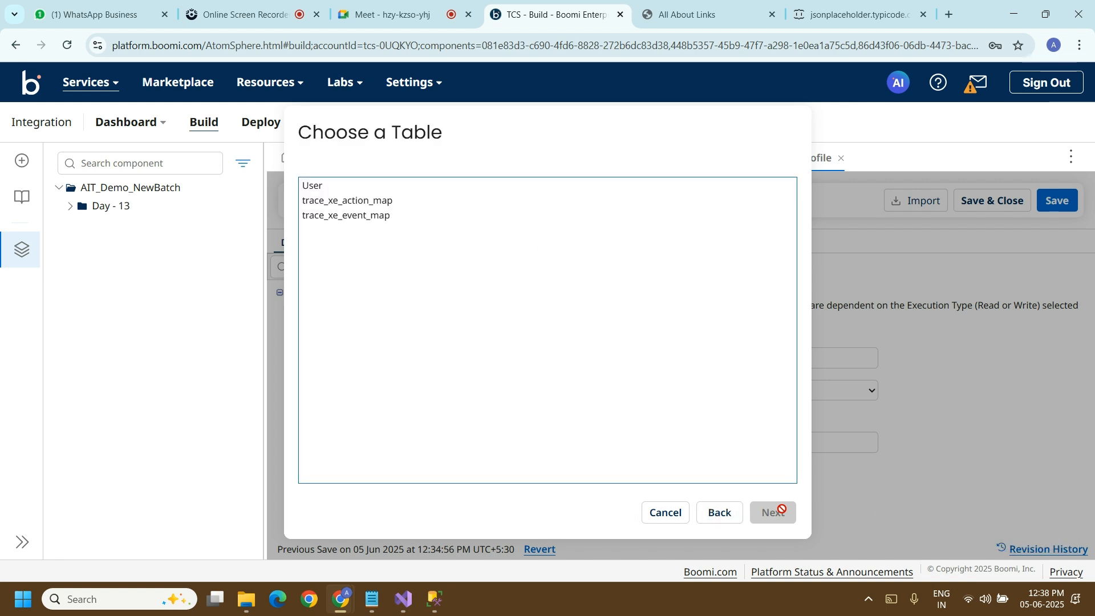
pyautogui.click(385, 183)
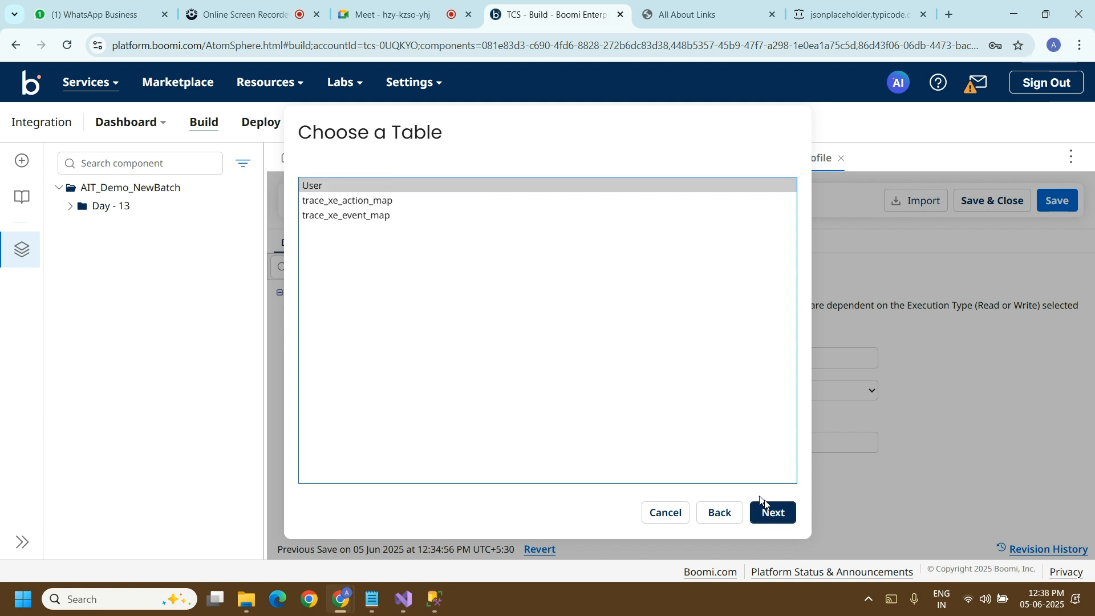
pyautogui.click(774, 511)
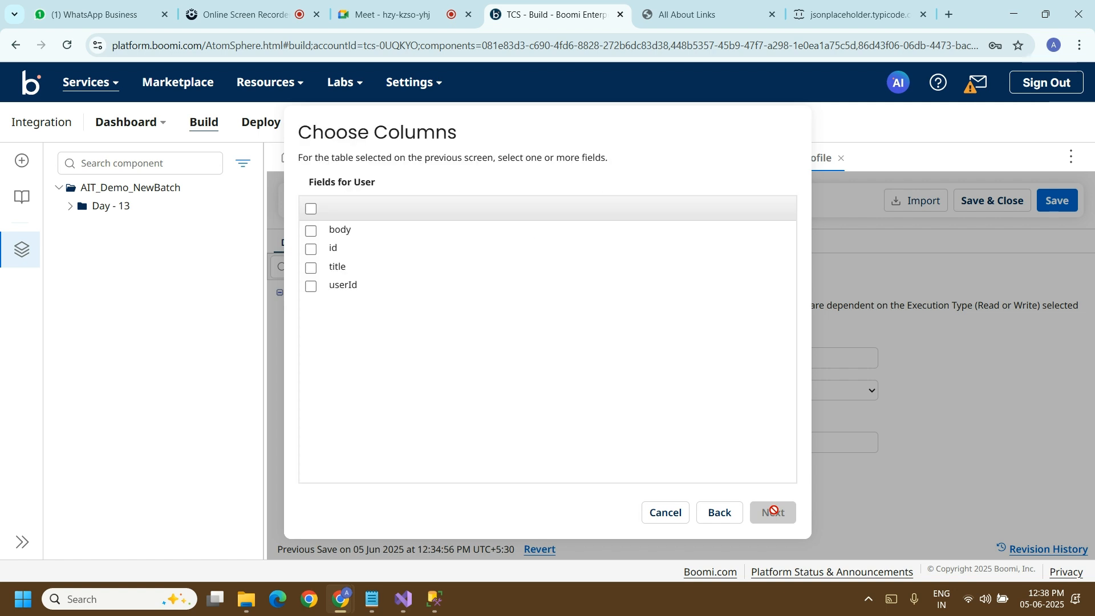
pyautogui.click(311, 209)
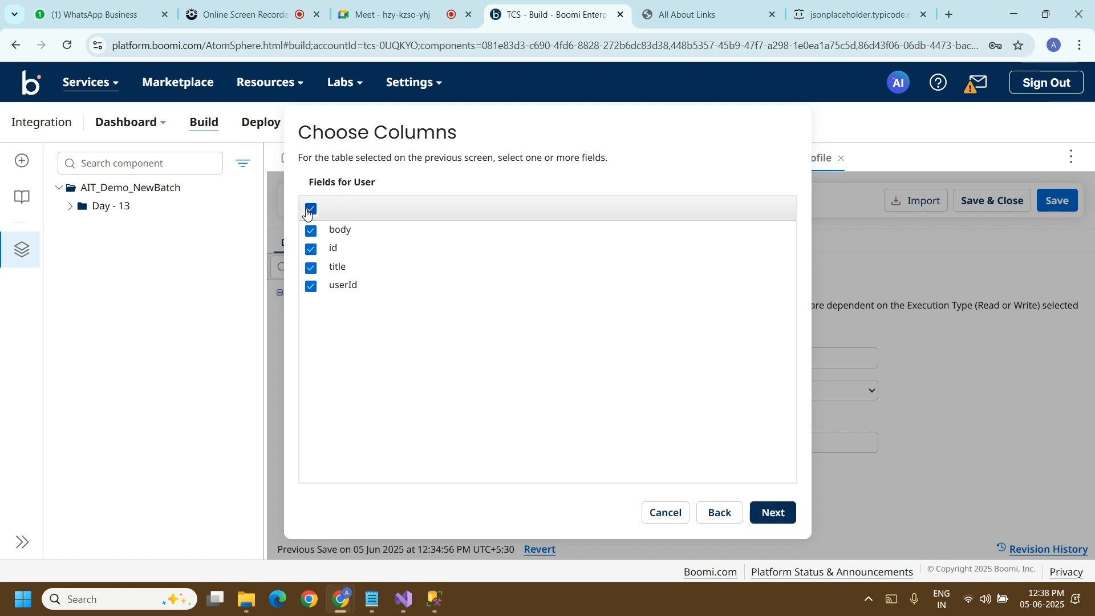
pyautogui.click(773, 513)
pyautogui.click(774, 513)
pyautogui.click(656, 443)
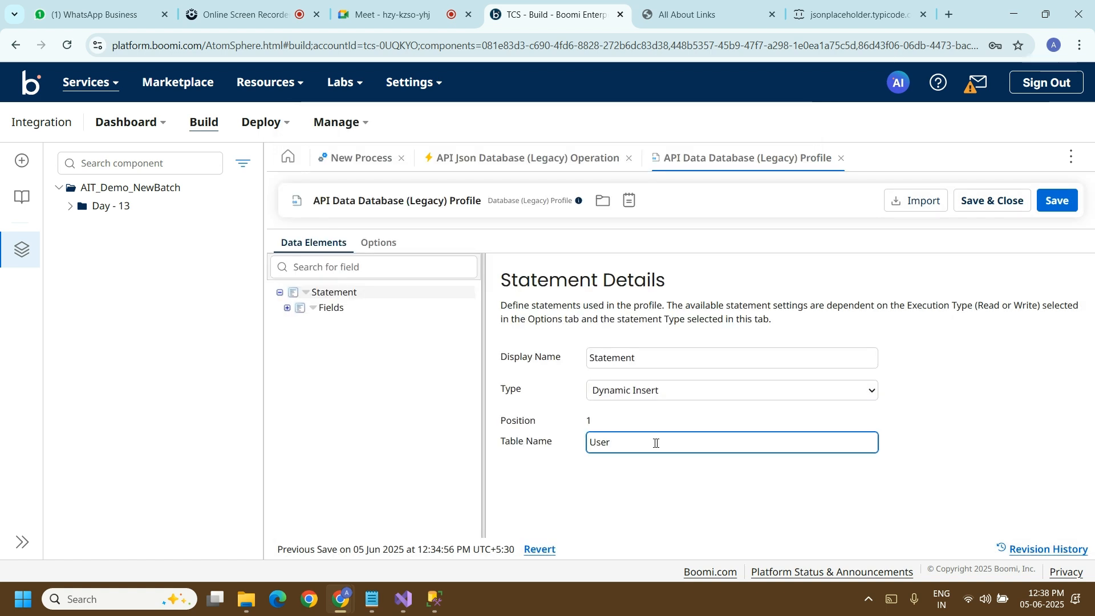
pyautogui.write('[')
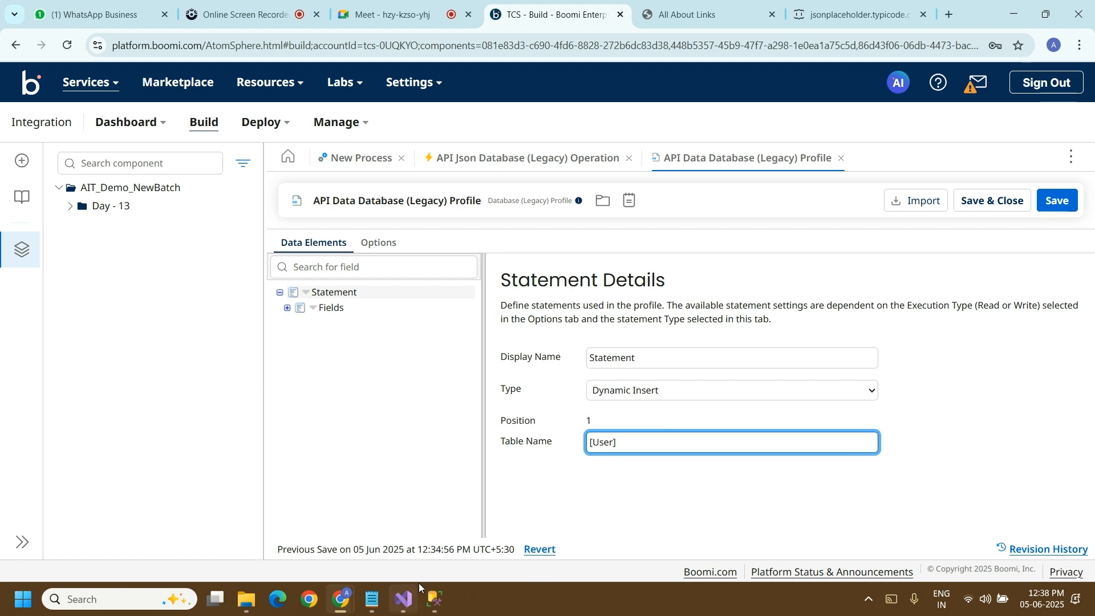
# Step: Switch to SQL Server Management Studio, remove the square brackets around User in the select query, and restore them
pyautogui.click(435, 599)
pyautogui.click(118, 169)
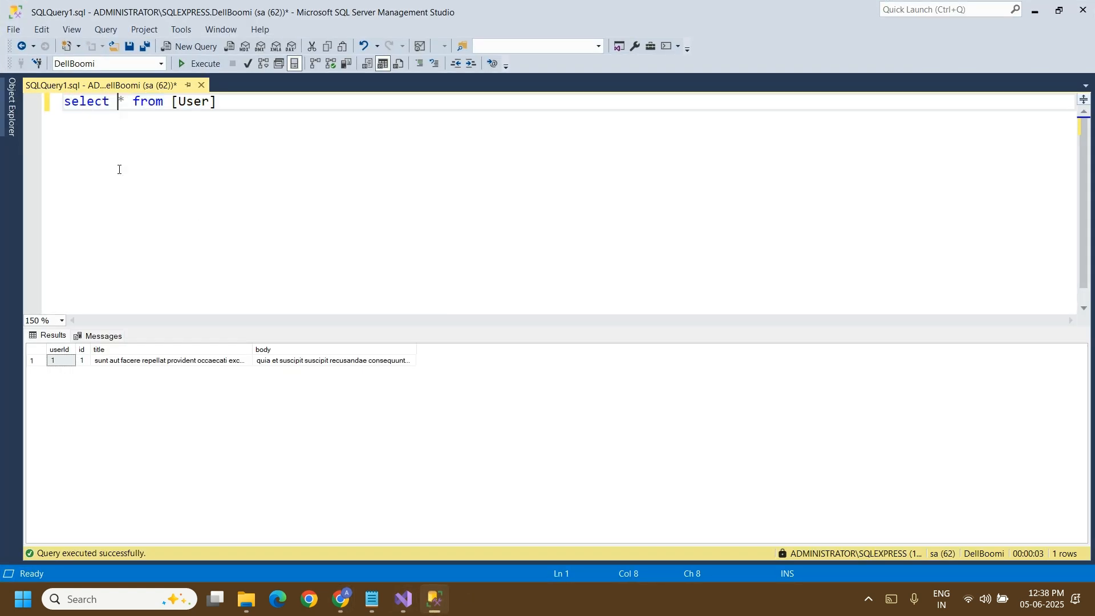
pyautogui.doubleClick(92, 103)
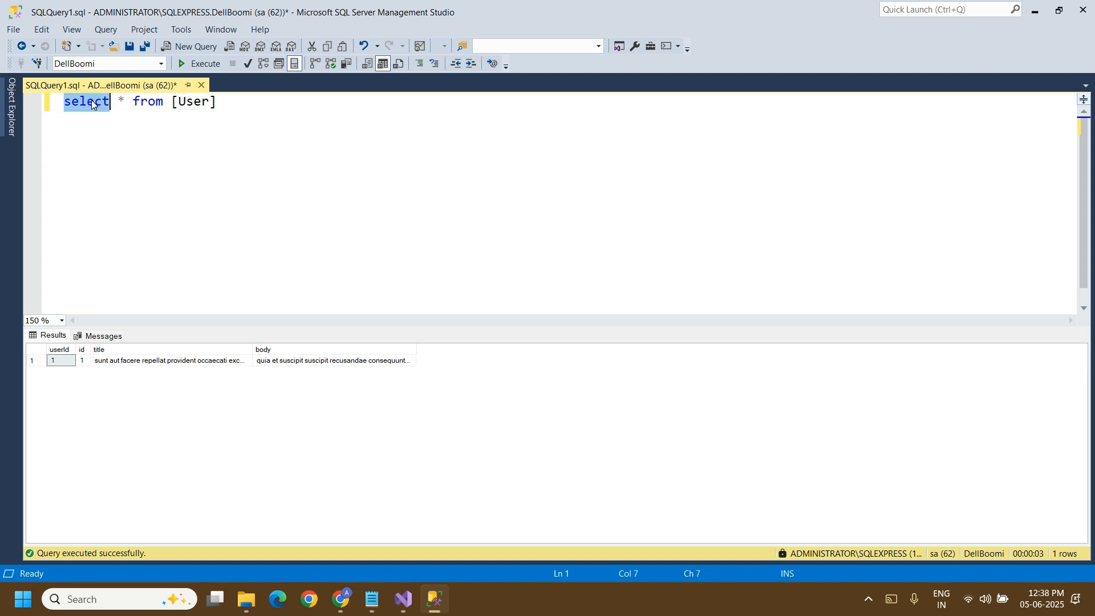
pyautogui.doubleClick(142, 108)
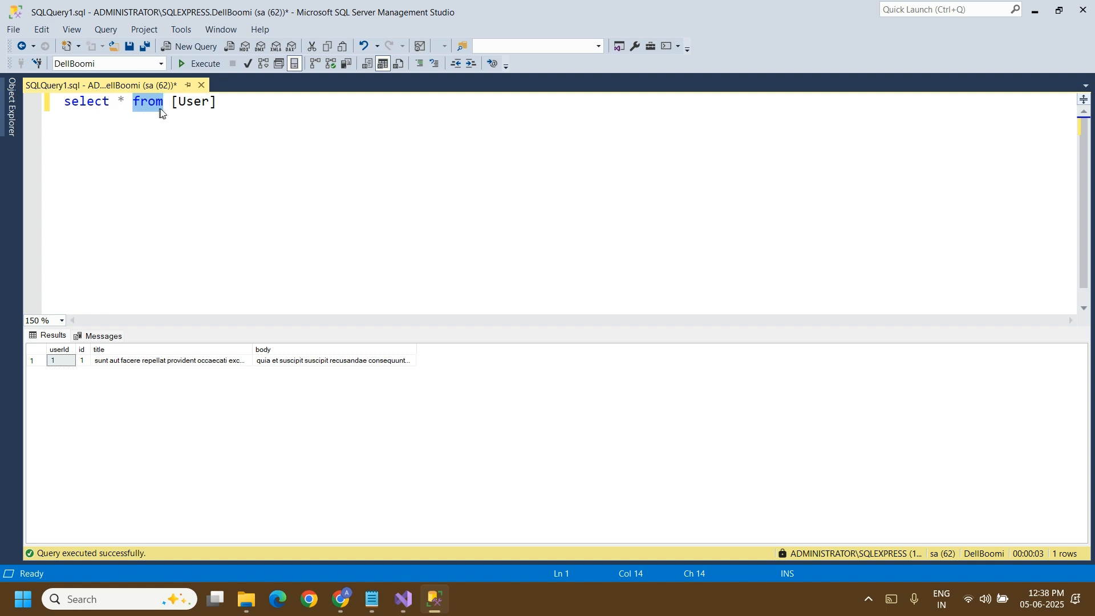
pyautogui.moveTo(202, 103)
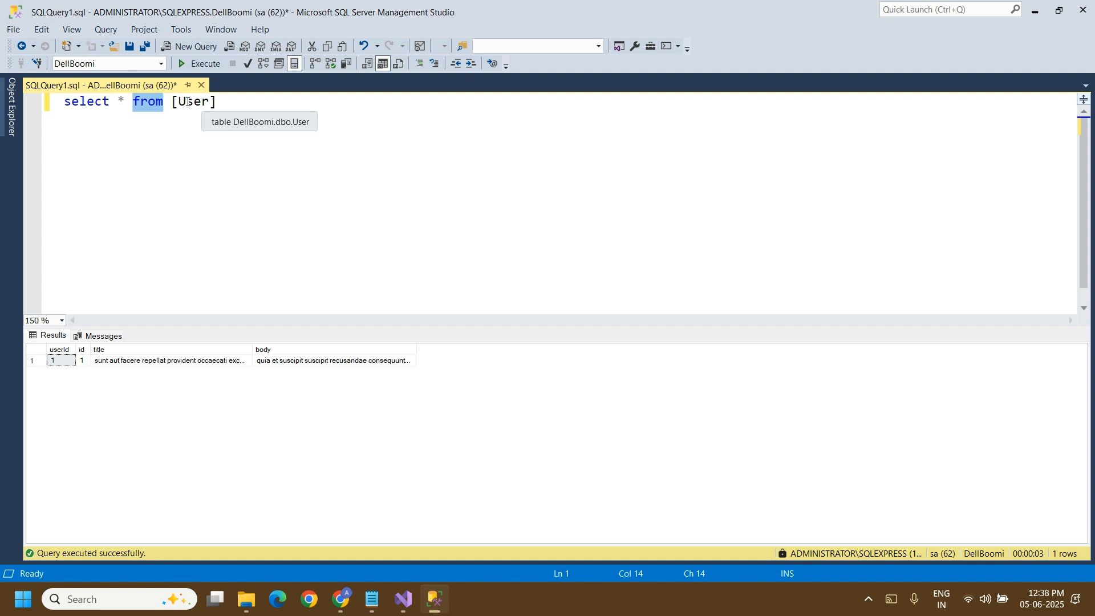
pyautogui.click(180, 106)
pyautogui.press('BackSpace')
pyautogui.click(206, 105)
pyautogui.press('BackSpace')
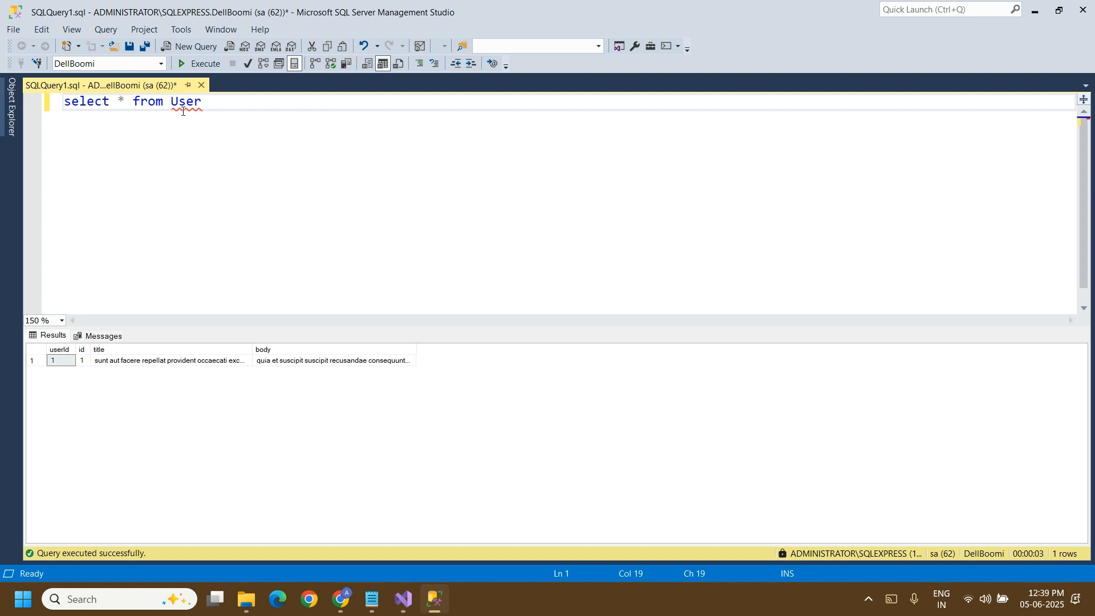
pyautogui.click(183, 111)
pyautogui.write('[')
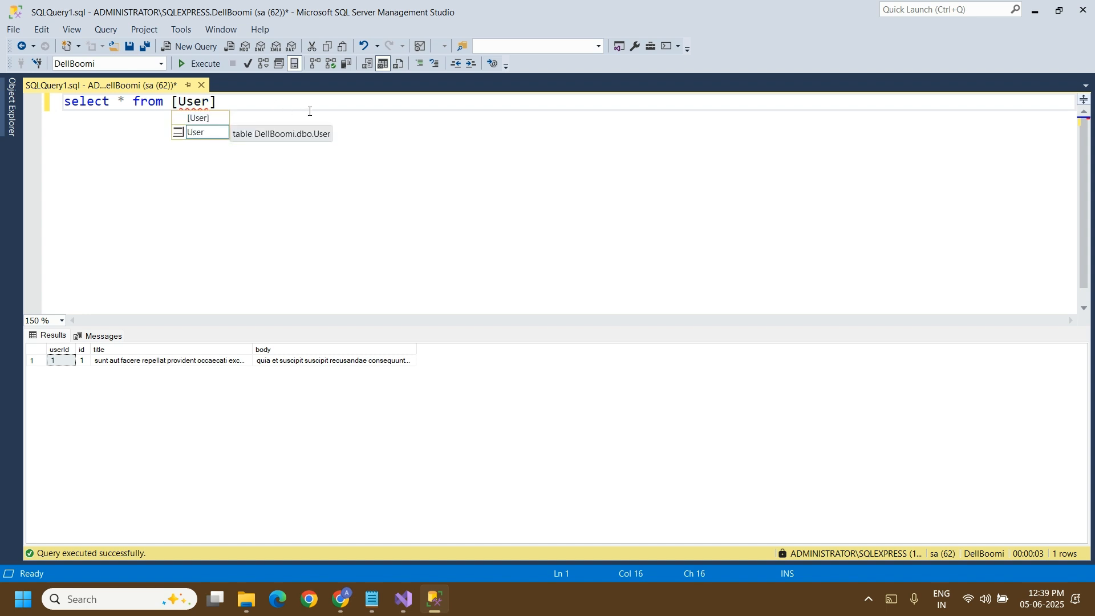
pyautogui.press('End')
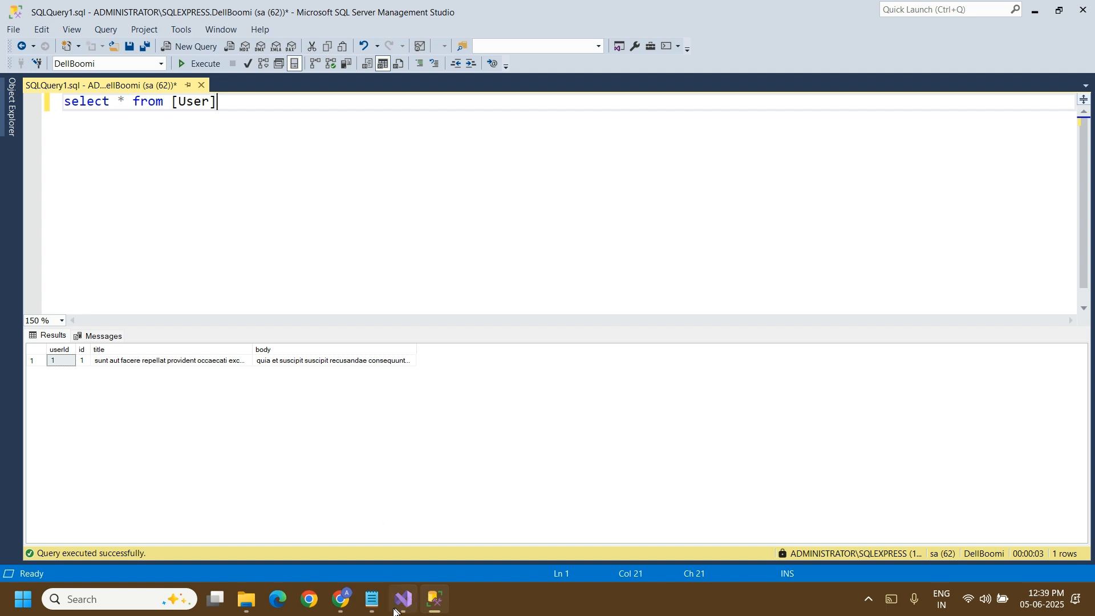
# Step: Return to Boomi, save and close the API Data Database (Legacy) Profile, and close its operation and connector step
pyautogui.moveTo(341, 600)
pyautogui.click(222, 536)
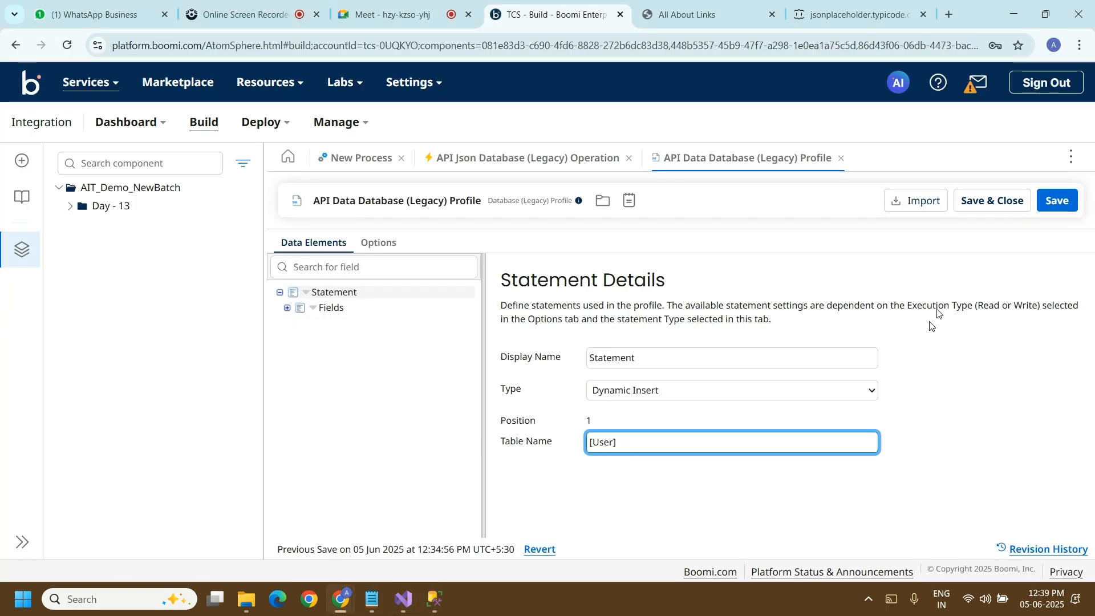
pyautogui.click(984, 208)
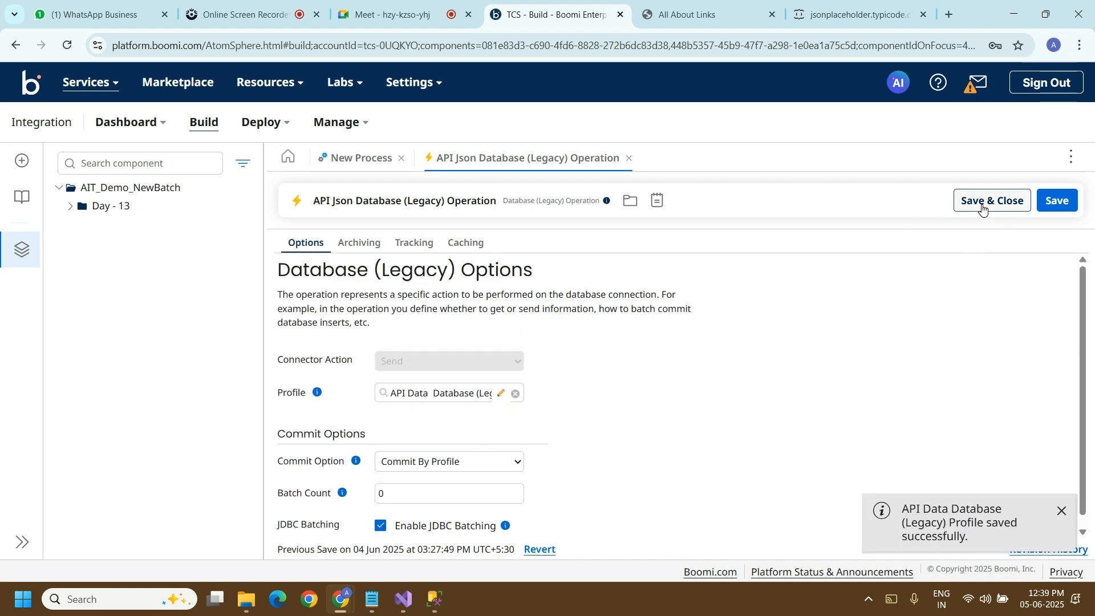
pyautogui.click(627, 159)
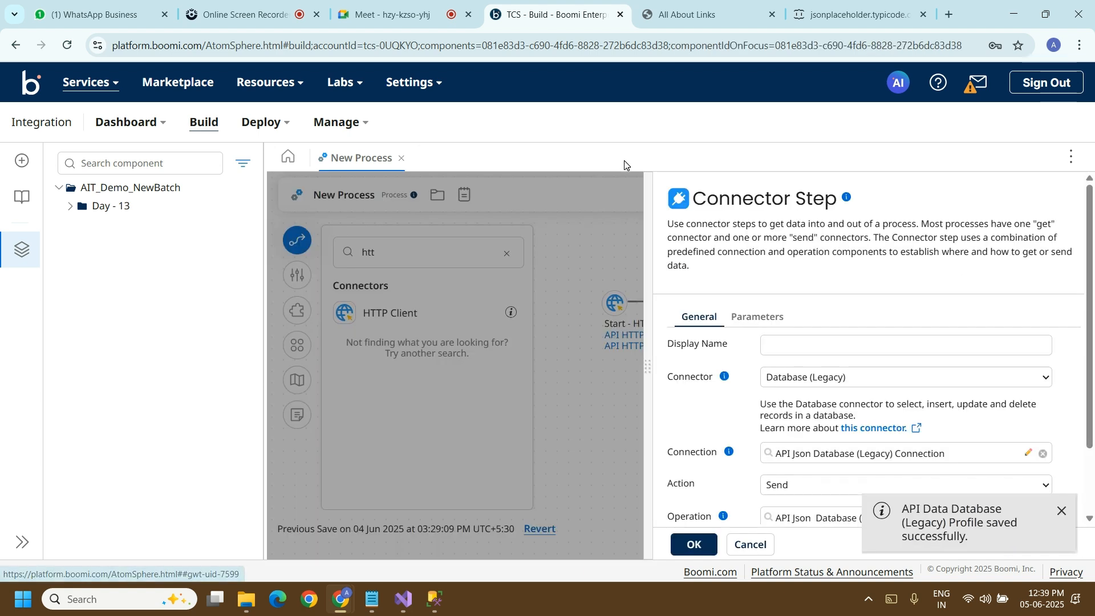
pyautogui.click(695, 545)
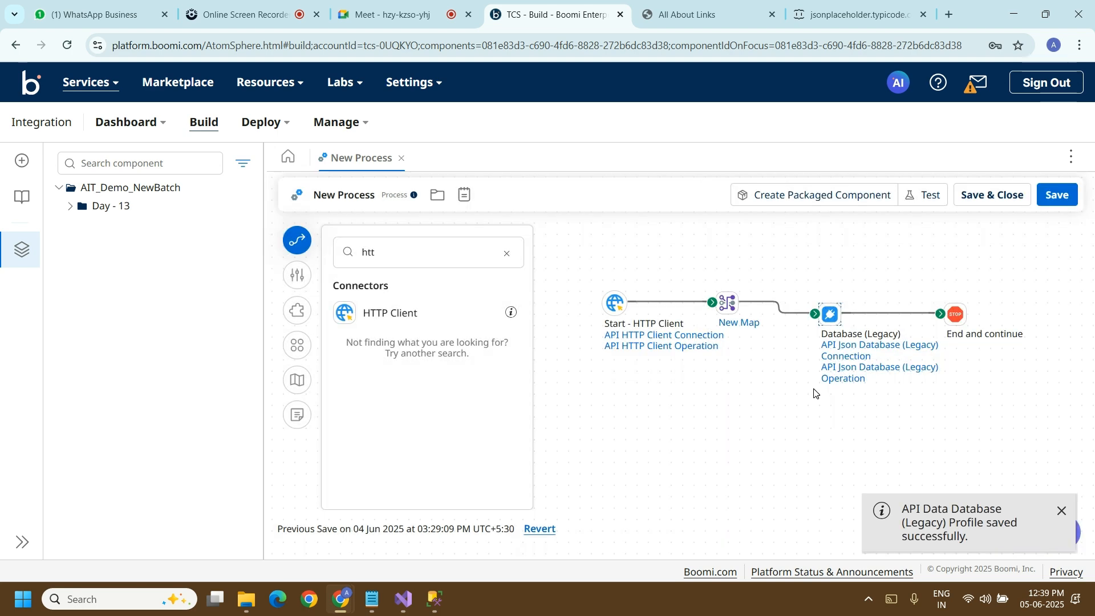
# Step: Test New Process on the Administrator runtime and view the source data of the End and continue step
pyautogui.click(930, 197)
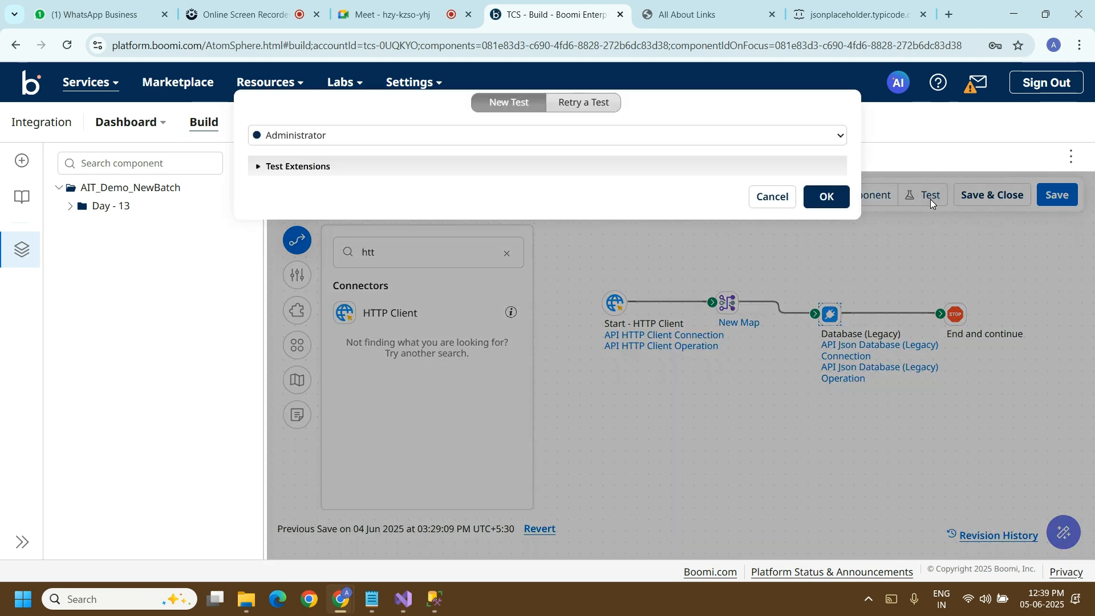
pyautogui.click(827, 197)
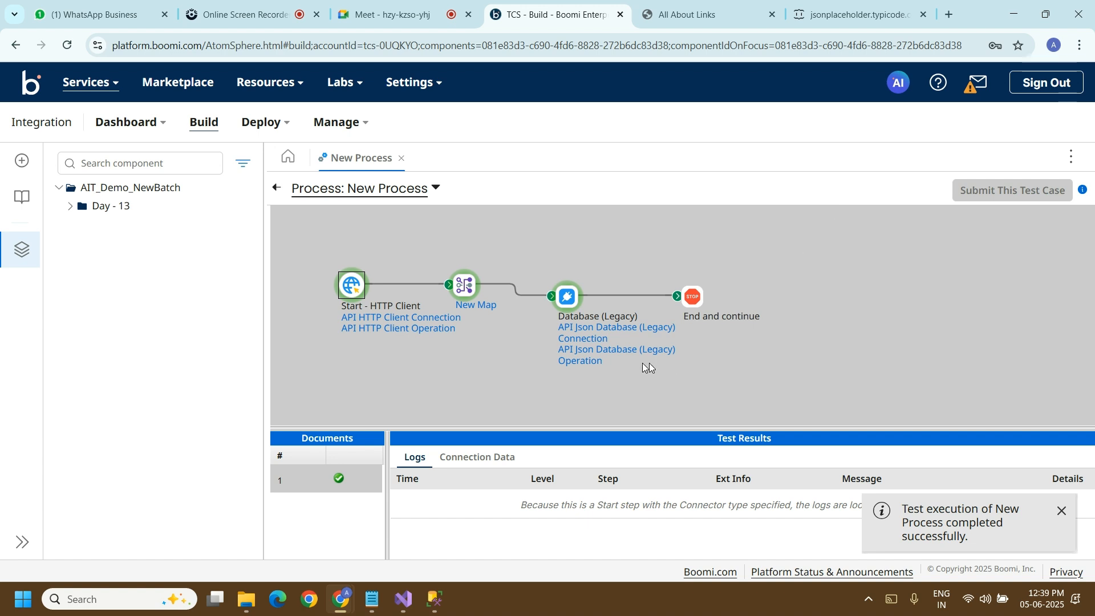
pyautogui.click(697, 298)
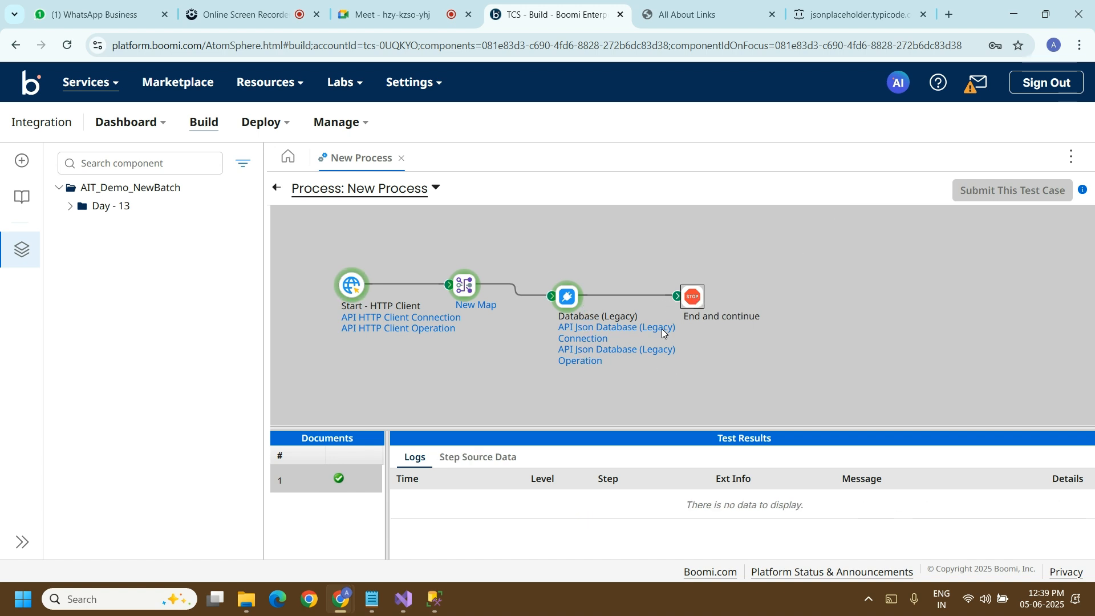
pyautogui.click(507, 461)
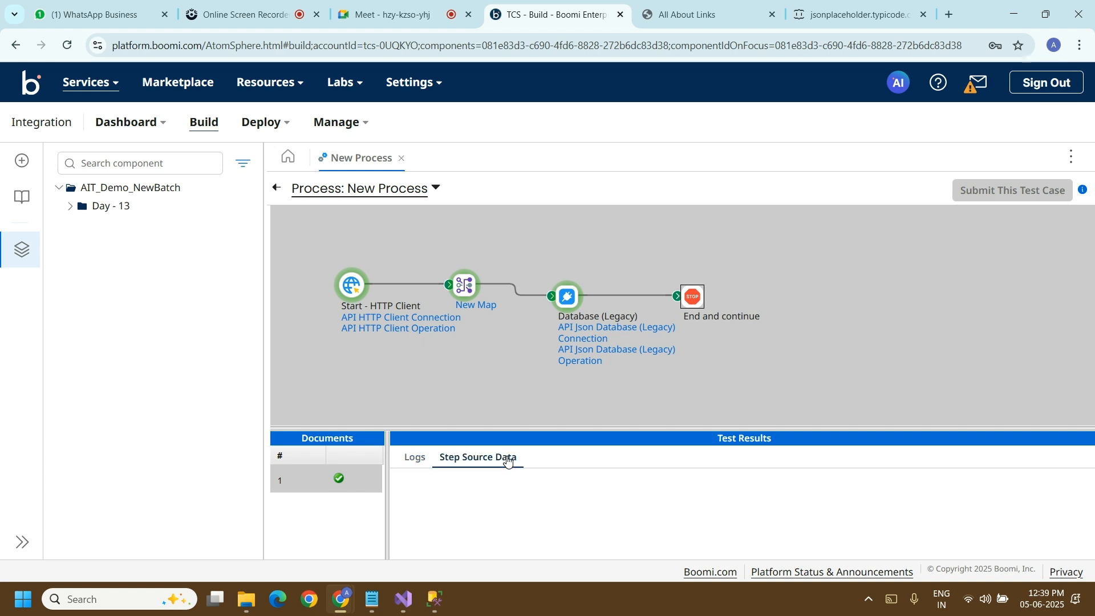
# Step: Switch to SQL Server Management Studio and execute the select query on the [User] table
pyautogui.click(435, 599)
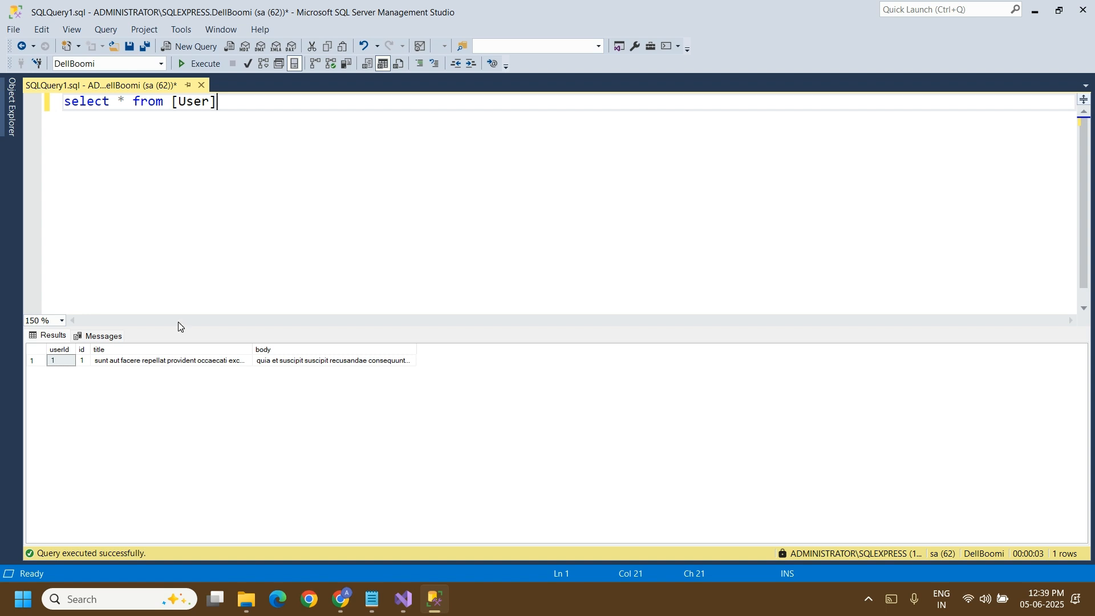
pyautogui.click(210, 68)
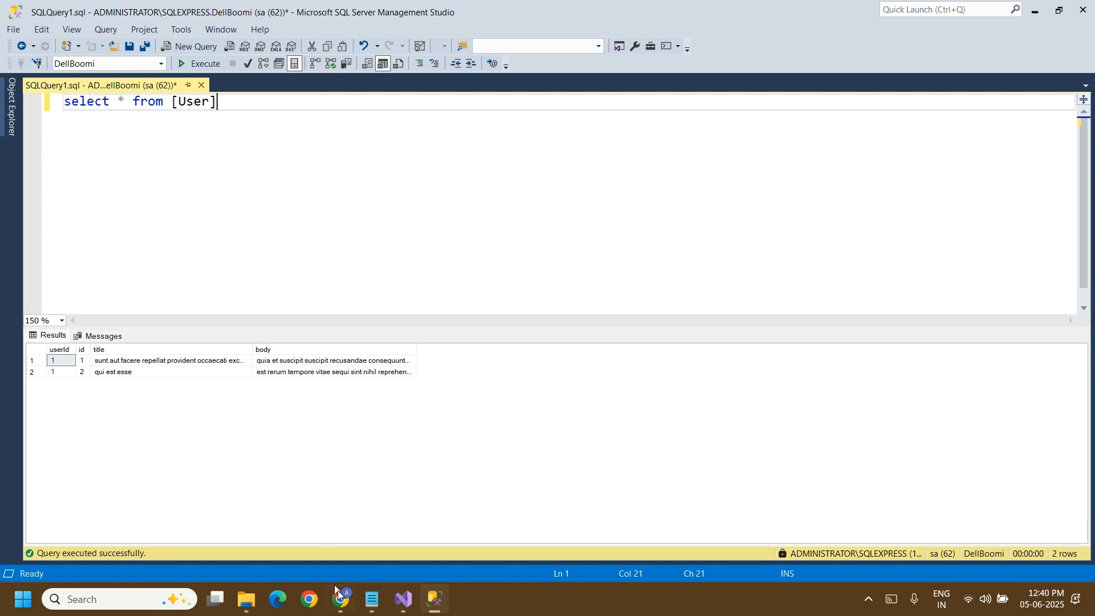
# Step: Load jsonplaceholder.typicode.com/posts/2 in the browser and compare its JSON with the User table rows in SQL Server Management Studio
pyautogui.moveTo(339, 607)
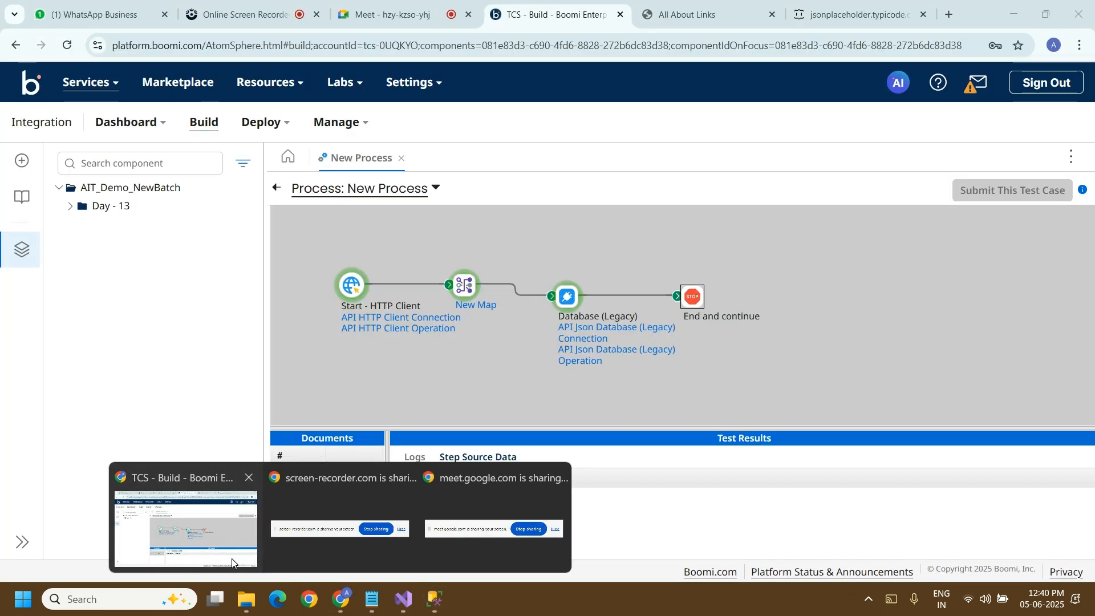
pyautogui.click(232, 559)
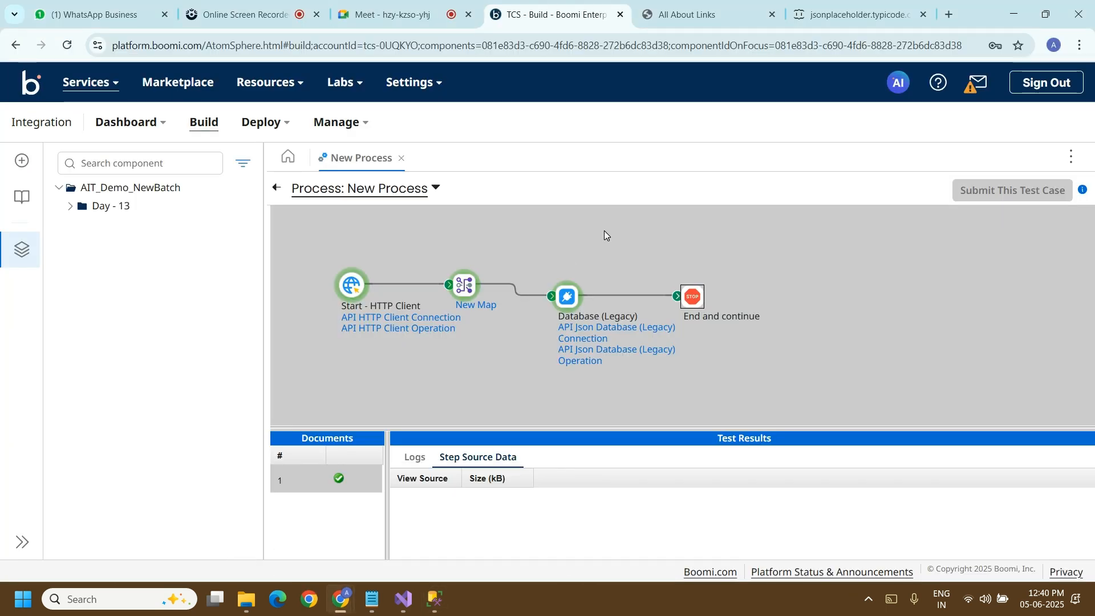
pyautogui.click(884, 11)
pyautogui.click(392, 55)
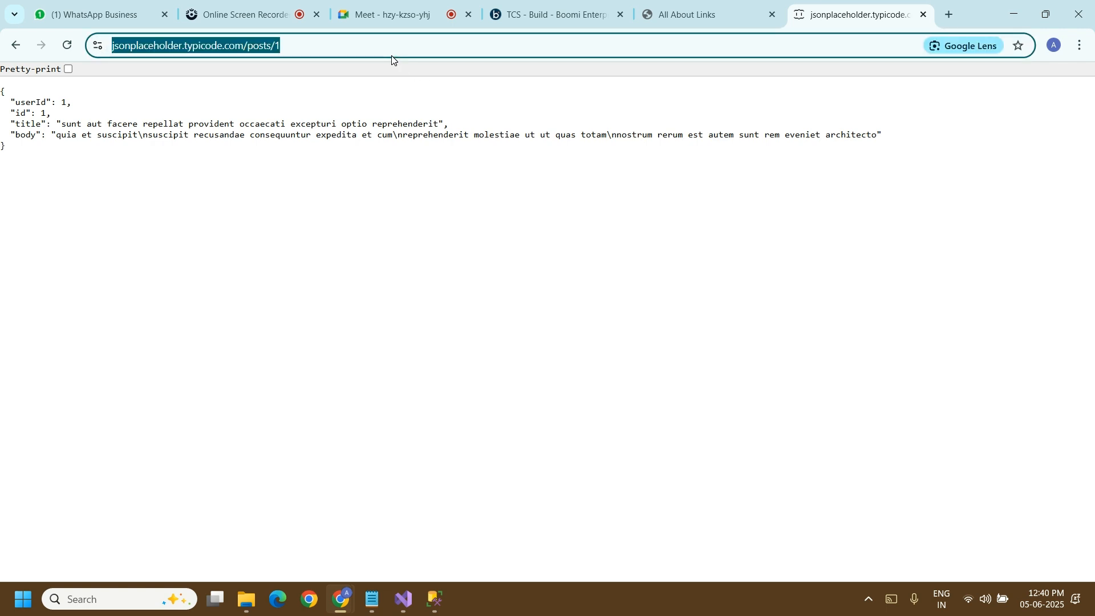
pyautogui.click(392, 56)
pyautogui.press('BackSpace')
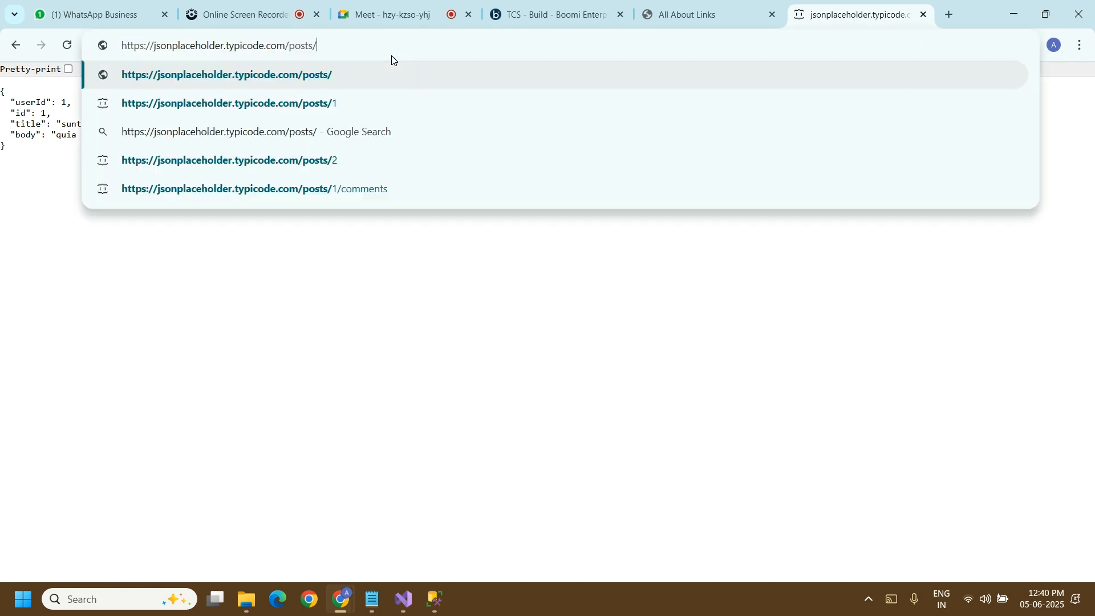
pyautogui.write('2')
pyautogui.press('Return')
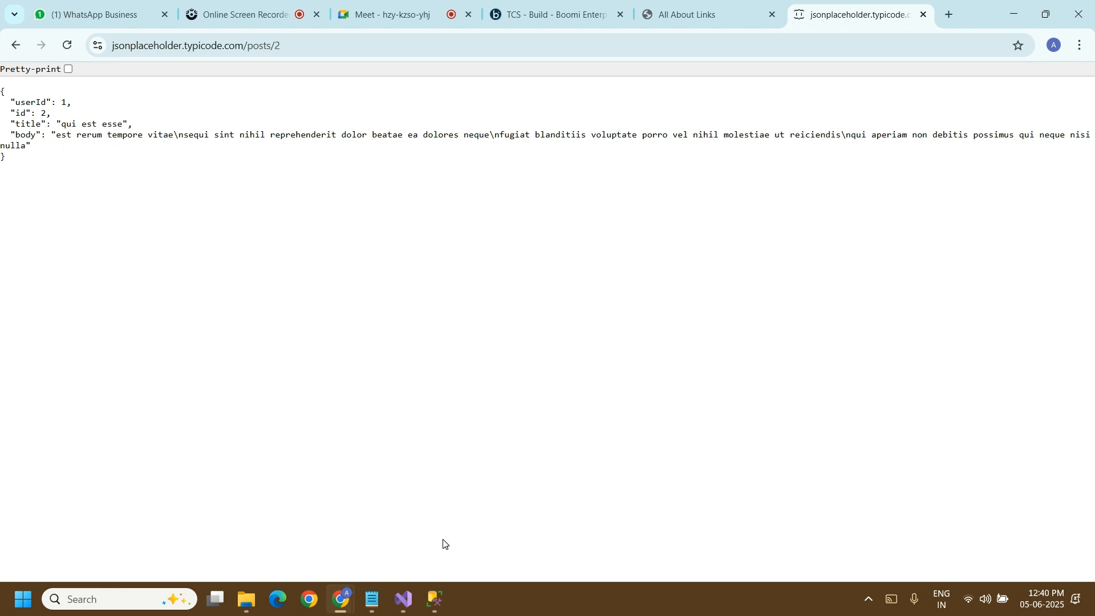
pyautogui.click(437, 596)
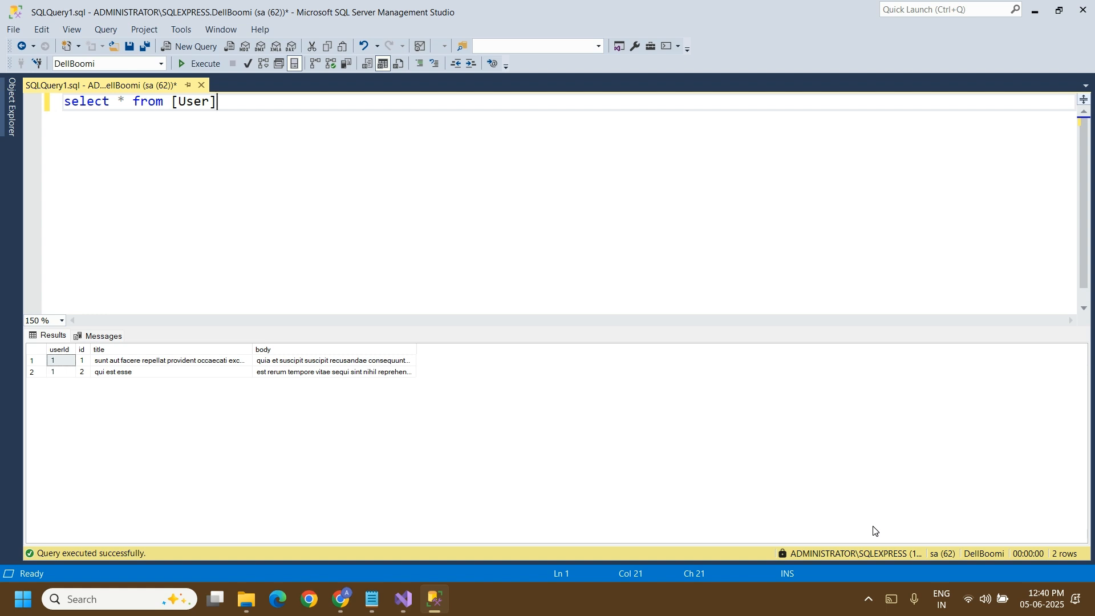
# Step: Switch to WhatsApp and send Pass Data Json To Database Using API.pptx from Desktop > Dell Bhoomi > Day - 13 to the Dell Boomi Batch AIT group
pyautogui.press('super+d')
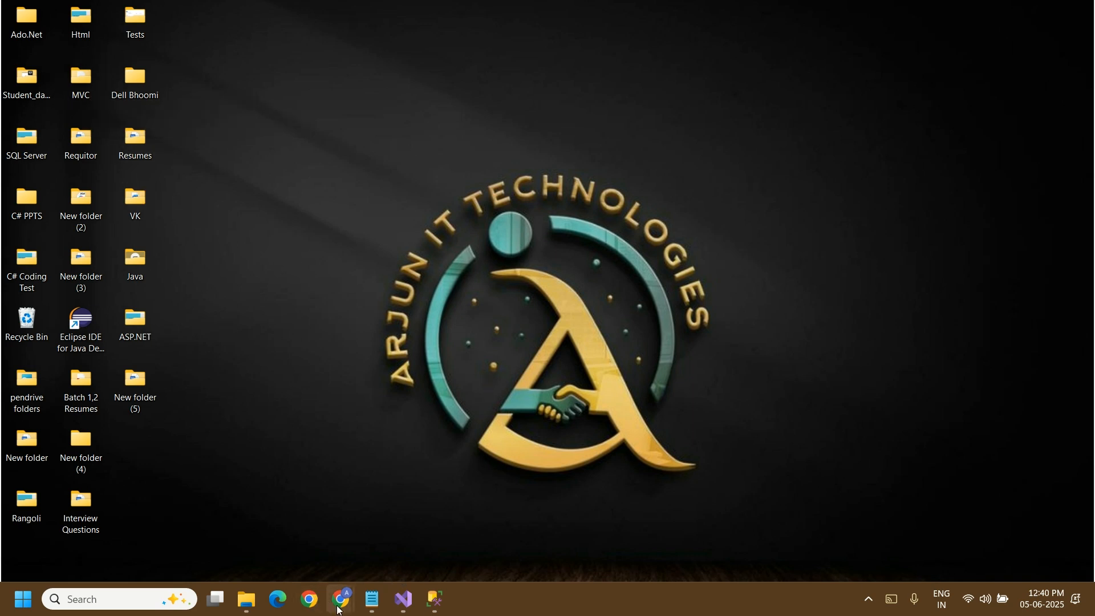
pyautogui.moveTo(339, 596)
pyautogui.click(207, 516)
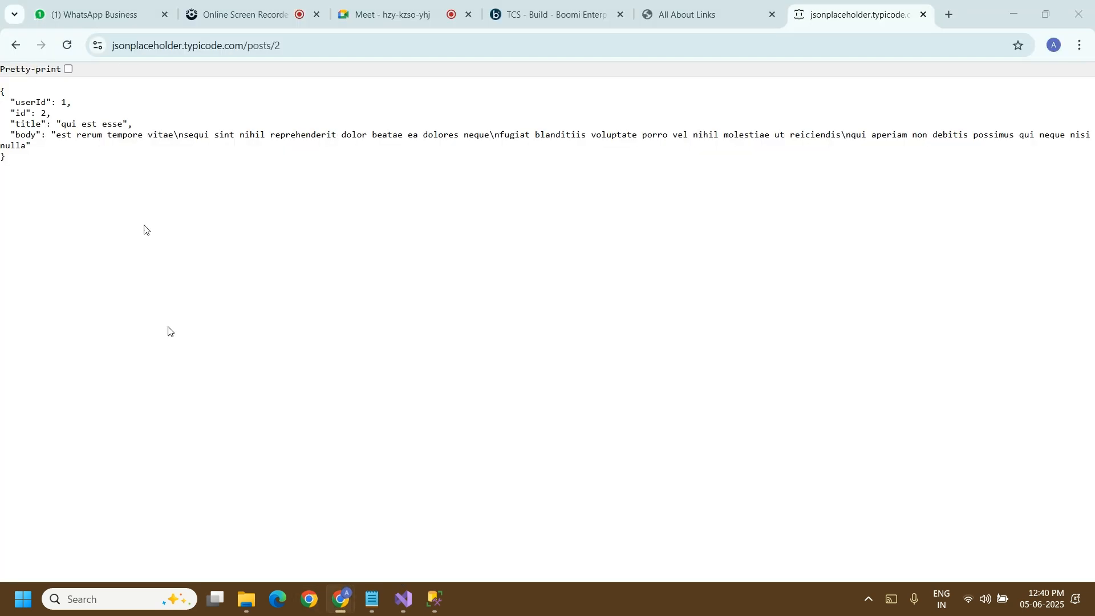
pyautogui.click(97, 16)
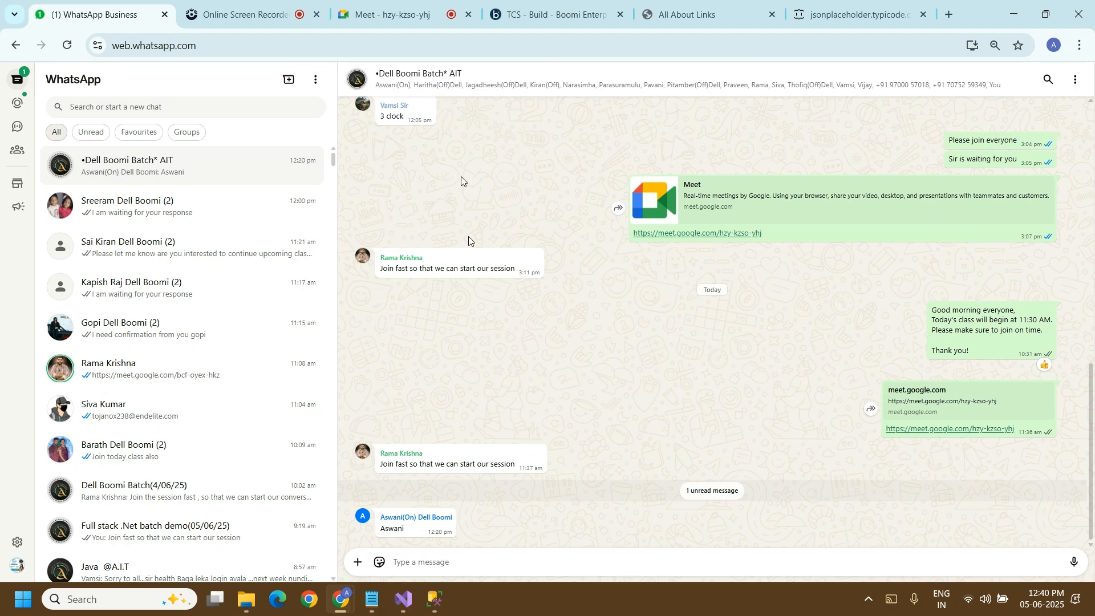
pyautogui.click(357, 566)
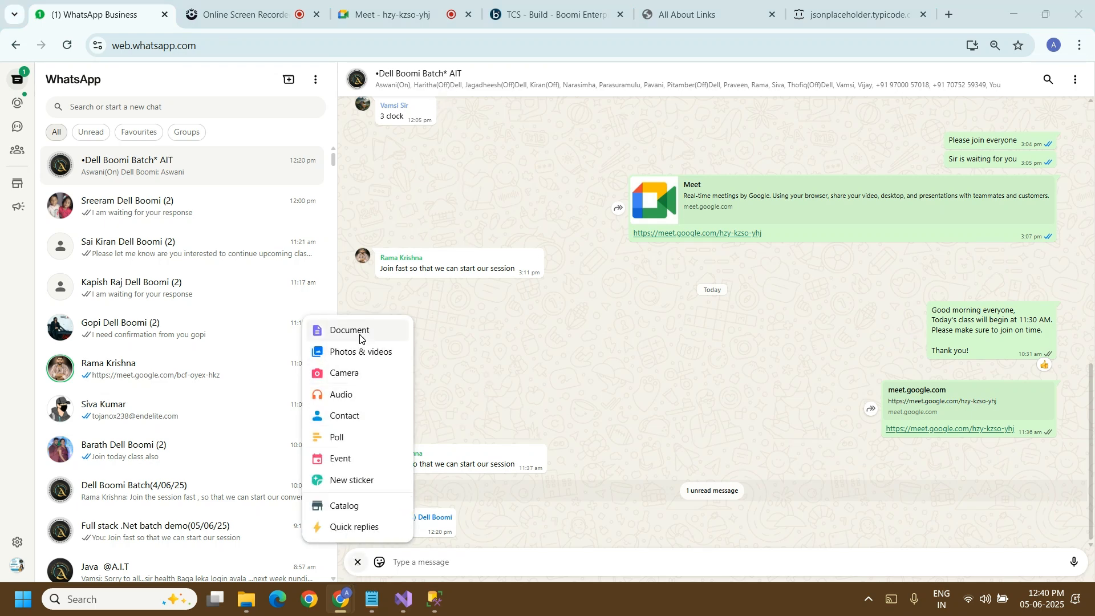
pyautogui.click(359, 338)
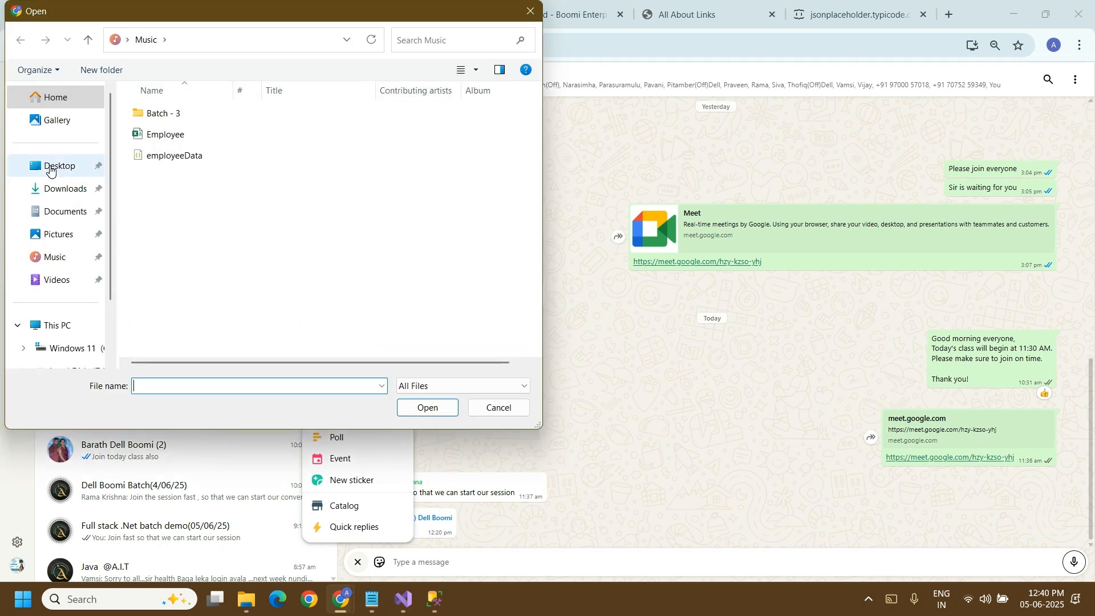
pyautogui.click(50, 167)
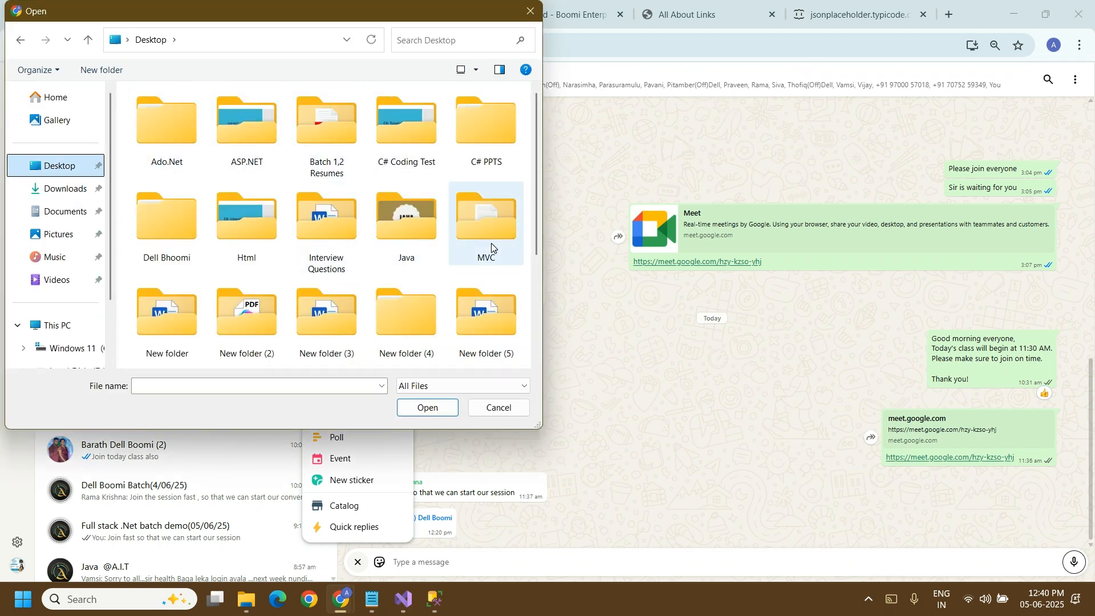
pyautogui.doubleClick(197, 233)
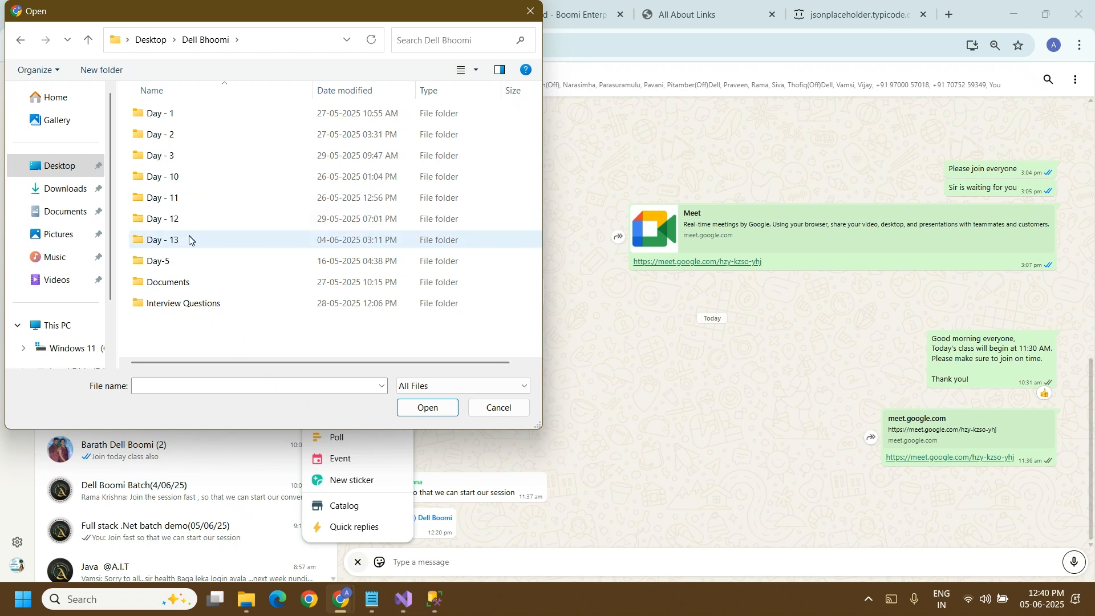
pyautogui.doubleClick(189, 240)
pyautogui.click(220, 119)
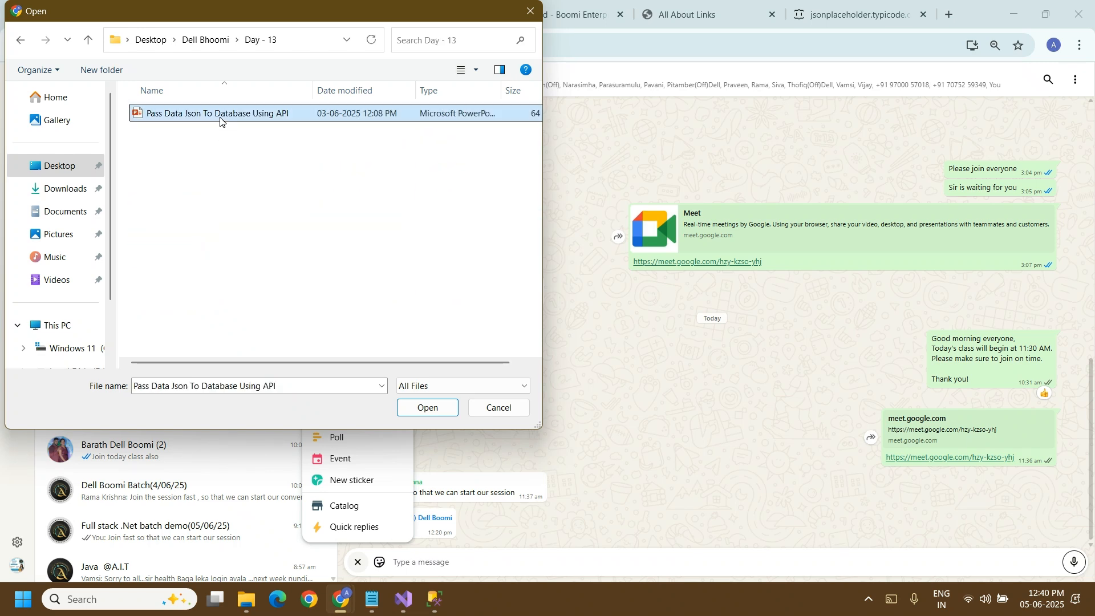
pyautogui.click(429, 407)
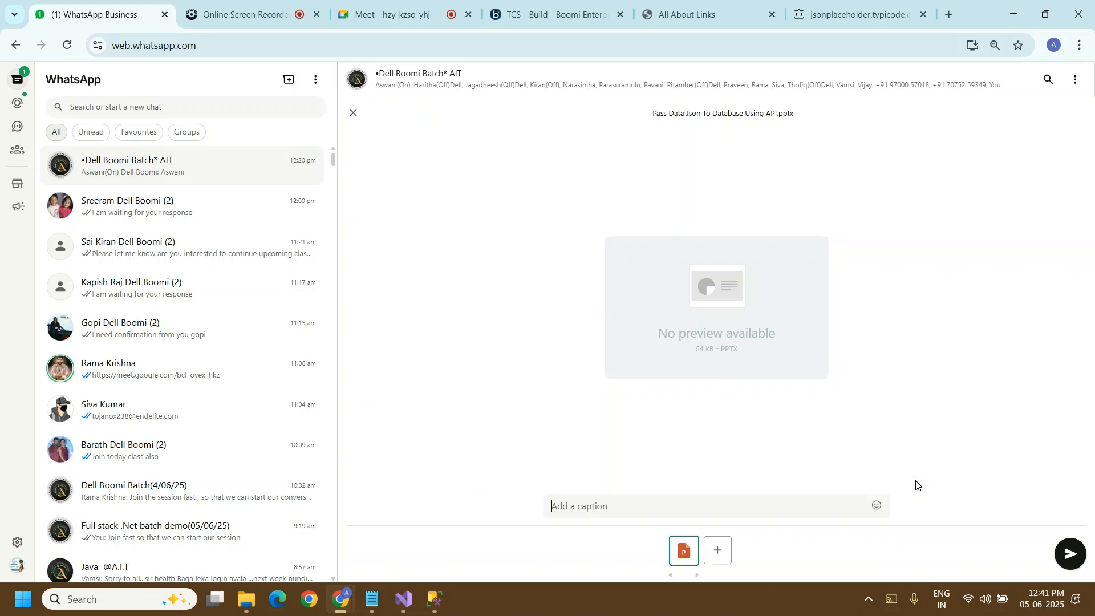
pyautogui.click(1068, 552)
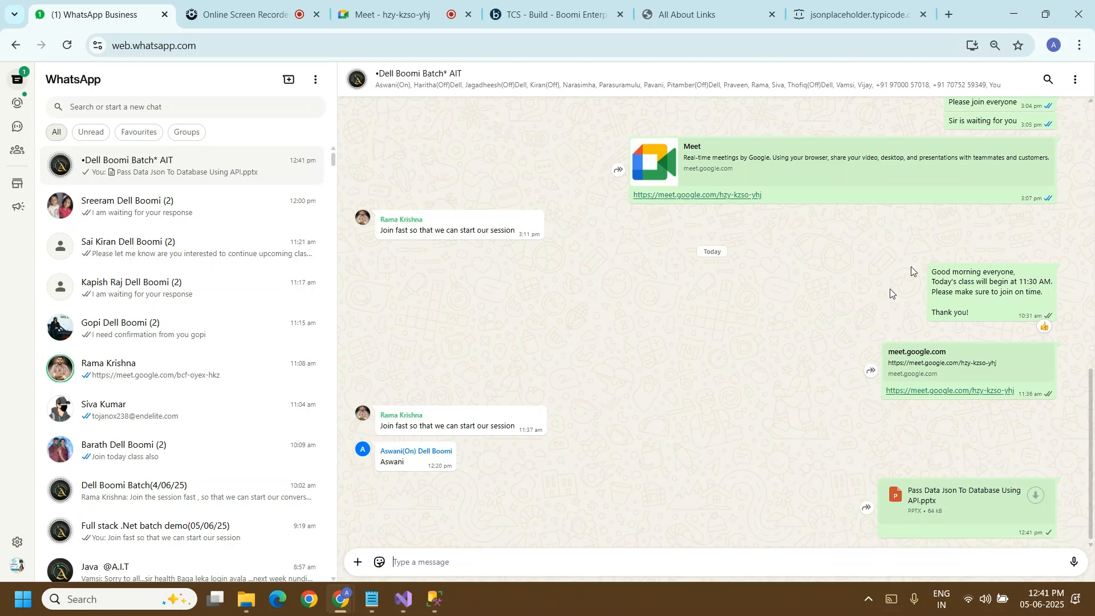
# Step: Switch to Boomi, examine the source document of the Database (Legacy) step from the test run, and close the document viewer
pyautogui.click(550, 14)
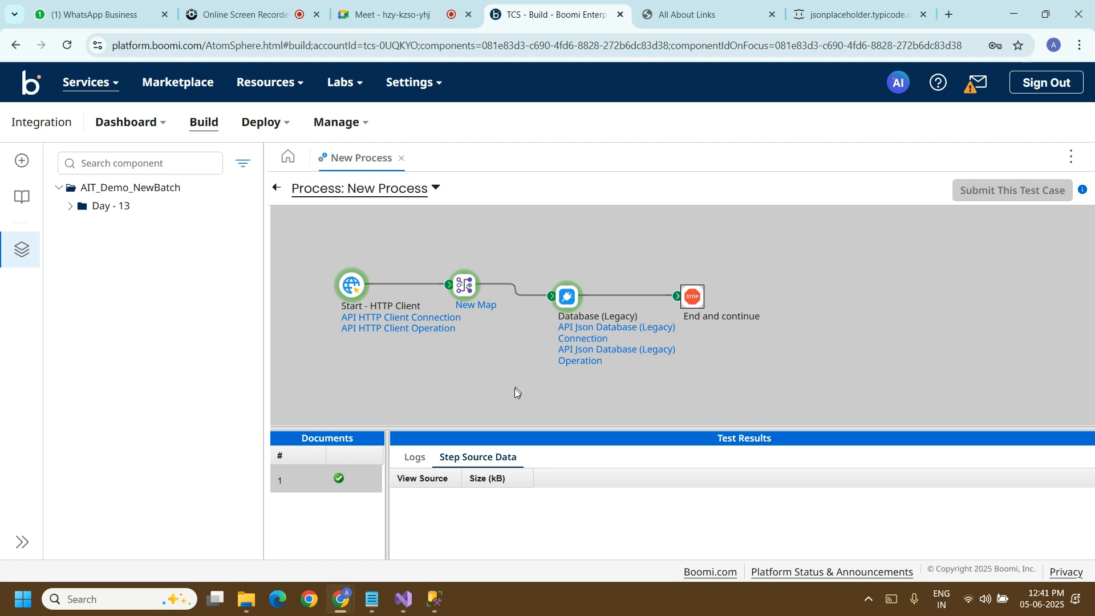
pyautogui.click(570, 298)
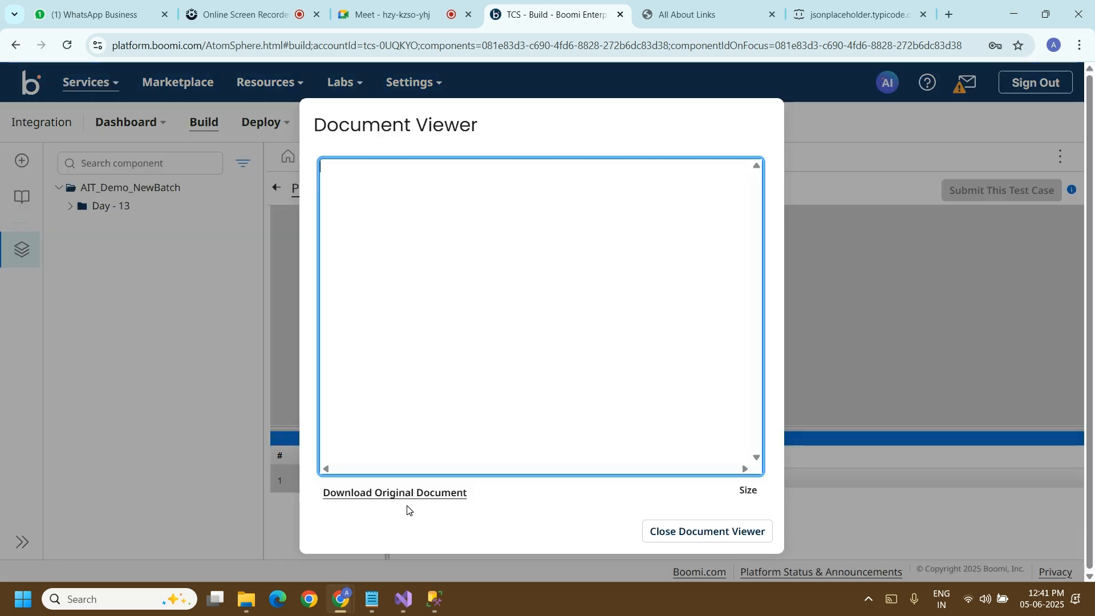
pyautogui.click(403, 503)
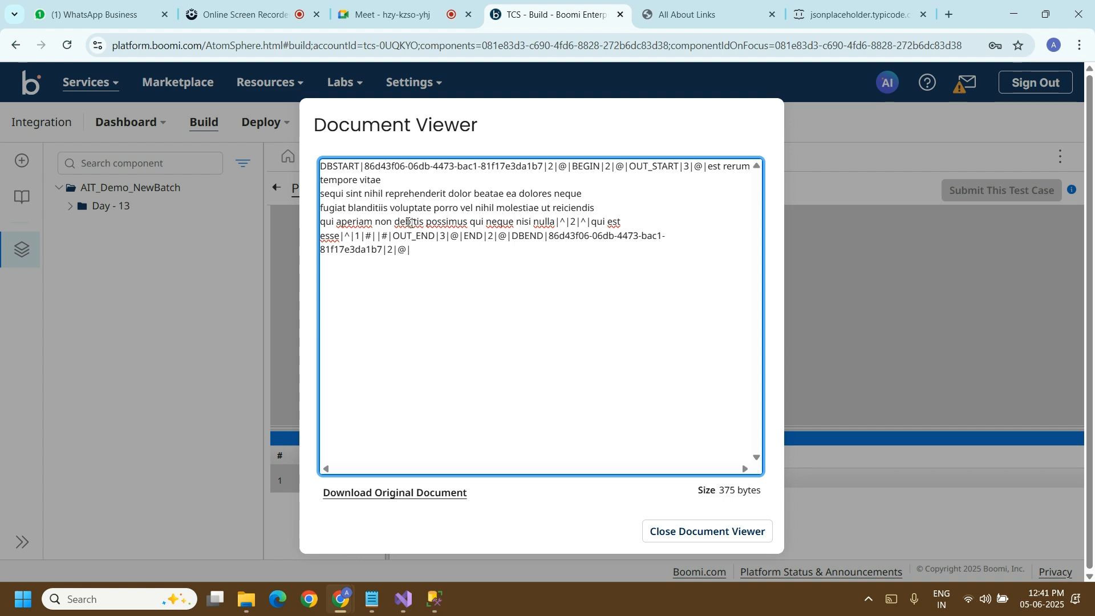
pyautogui.moveTo(320, 184); pyautogui.dragTo(634, 258)
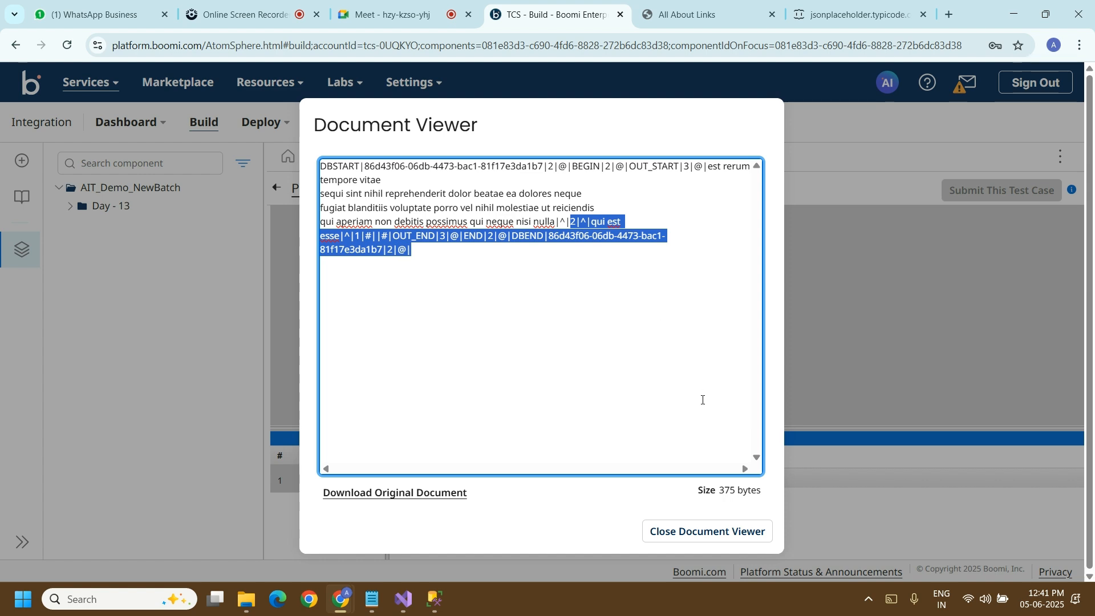
pyautogui.click(749, 536)
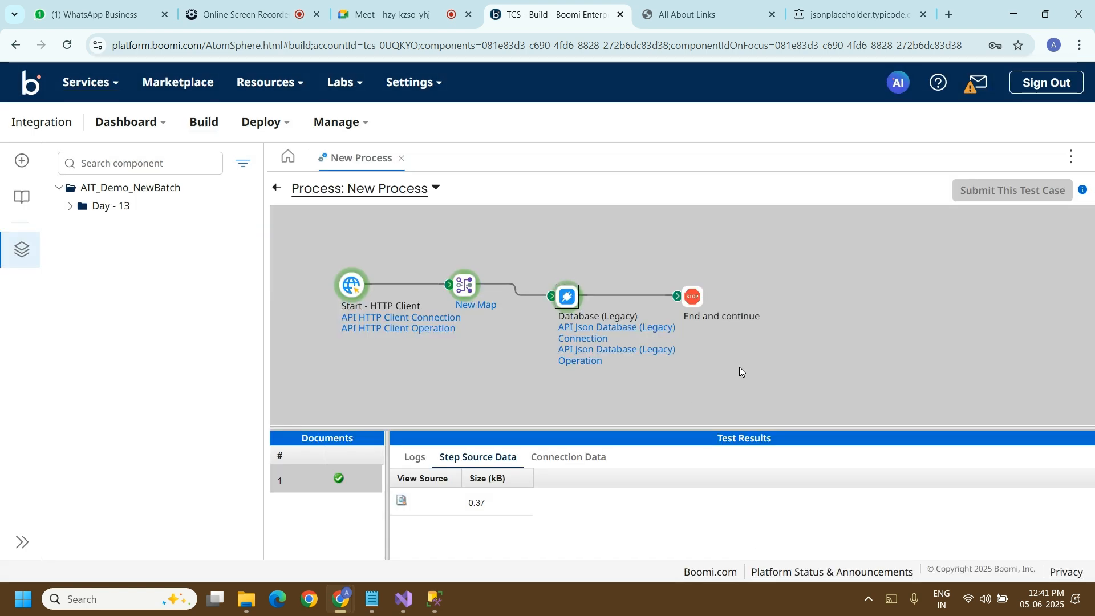
# Step: Switch to the Google Meet call and look through its list of participants
pyautogui.click(426, 20)
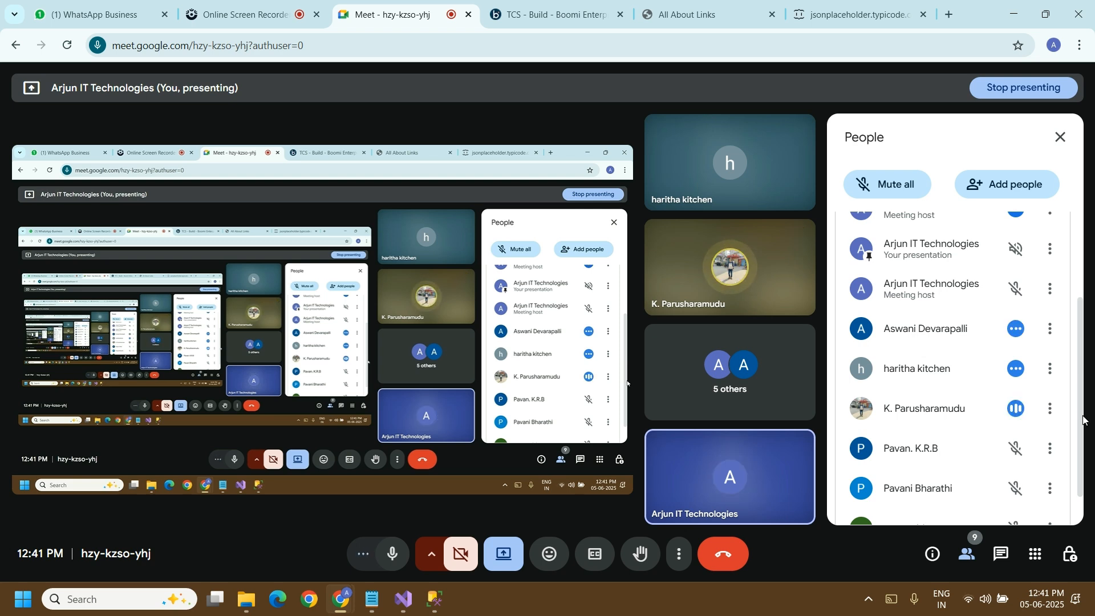
pyautogui.scroll(-2, 1081, 483)
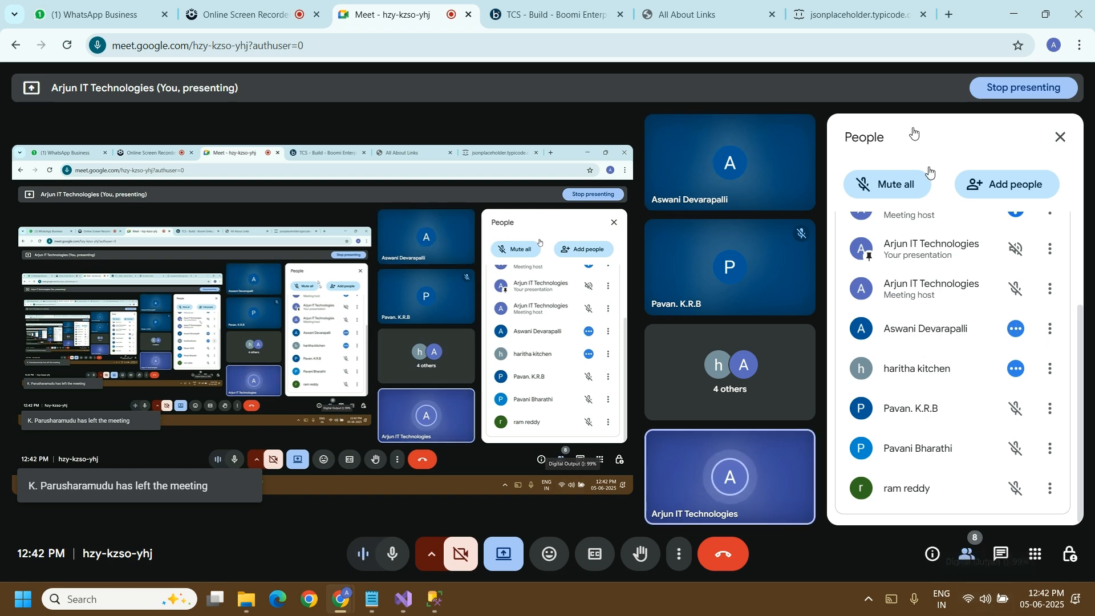
pyautogui.click(873, 23)
pyautogui.click(329, 50)
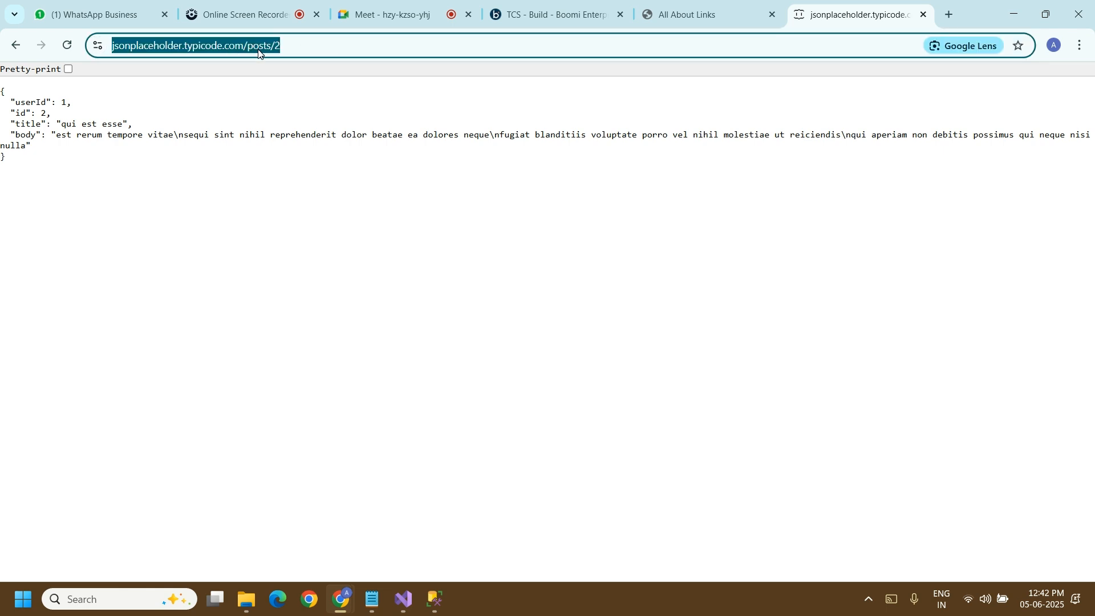
pyautogui.click(399, 14)
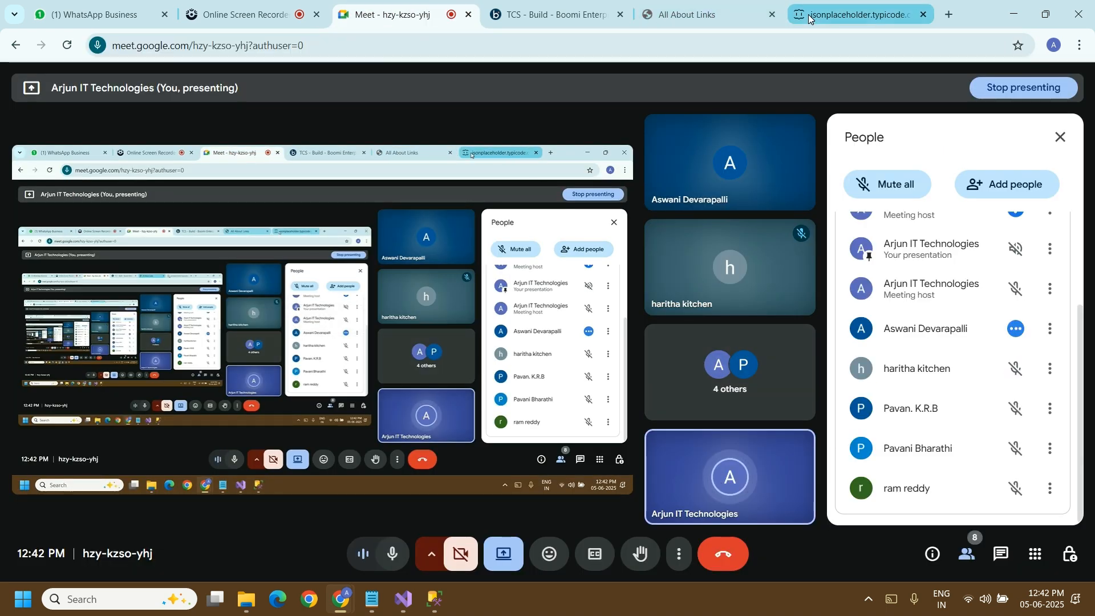
pyautogui.click(859, 14)
pyautogui.click(258, 48)
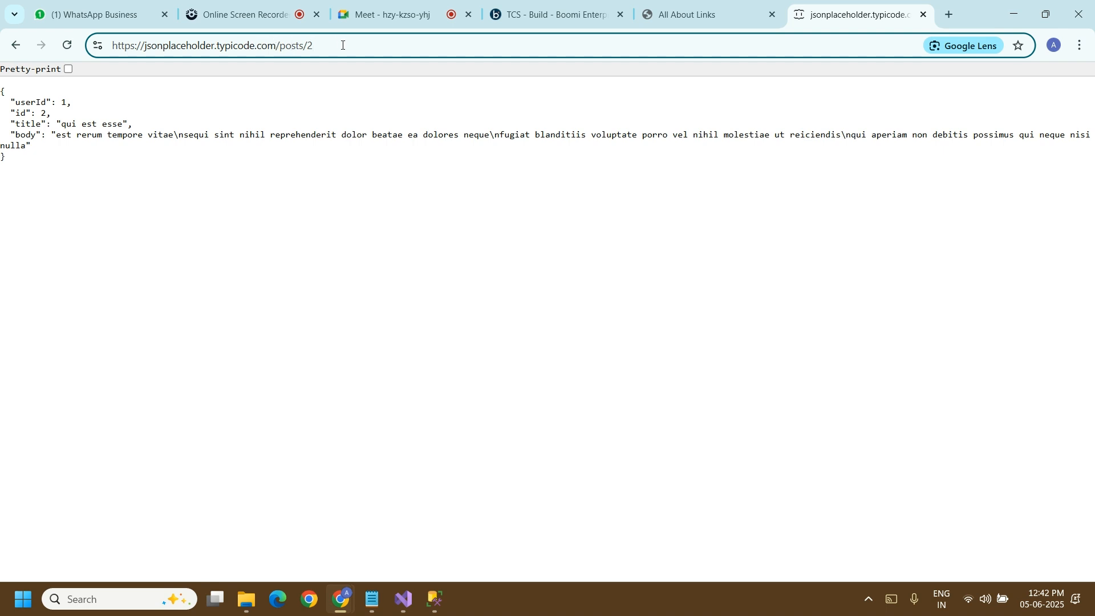
pyautogui.hotkey('ctrl', 'a')
pyautogui.hotkey('ctrl', 'c')
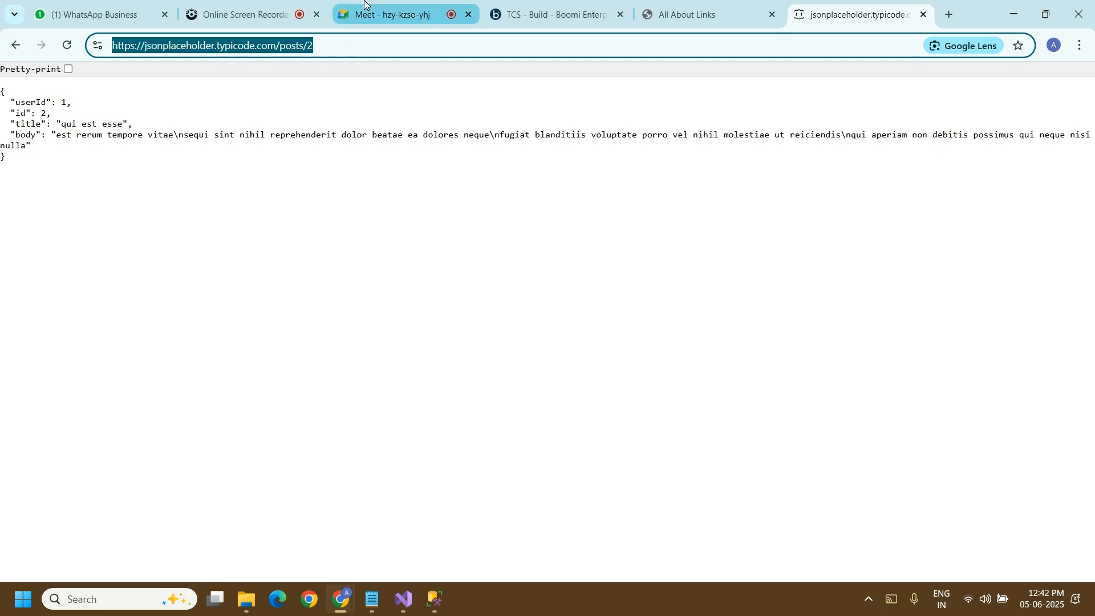
pyautogui.click(394, 14)
pyautogui.click(999, 566)
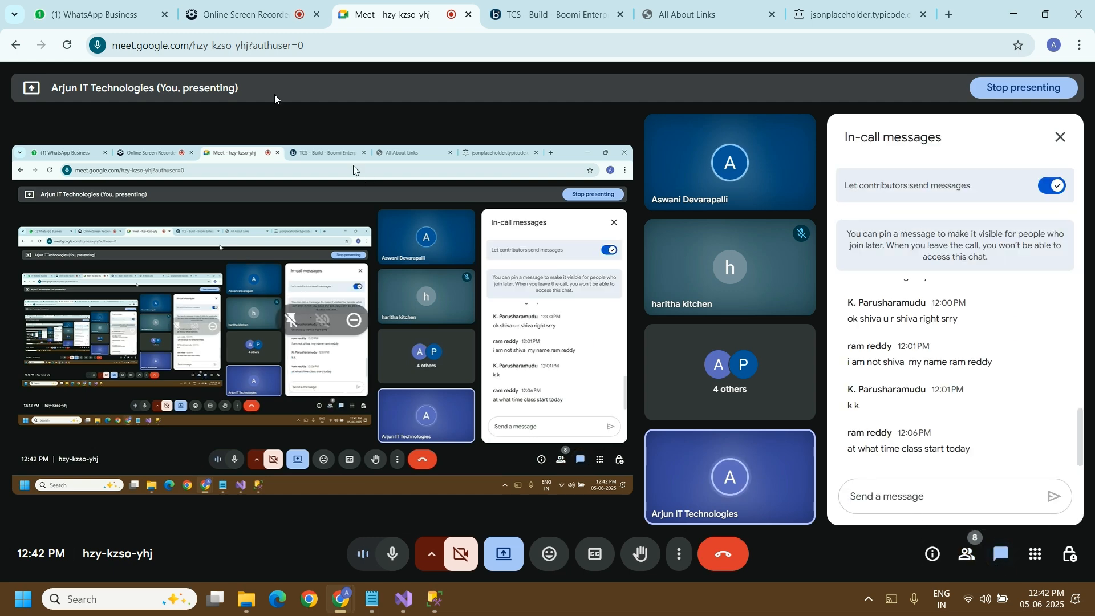
pyautogui.click(108, 8)
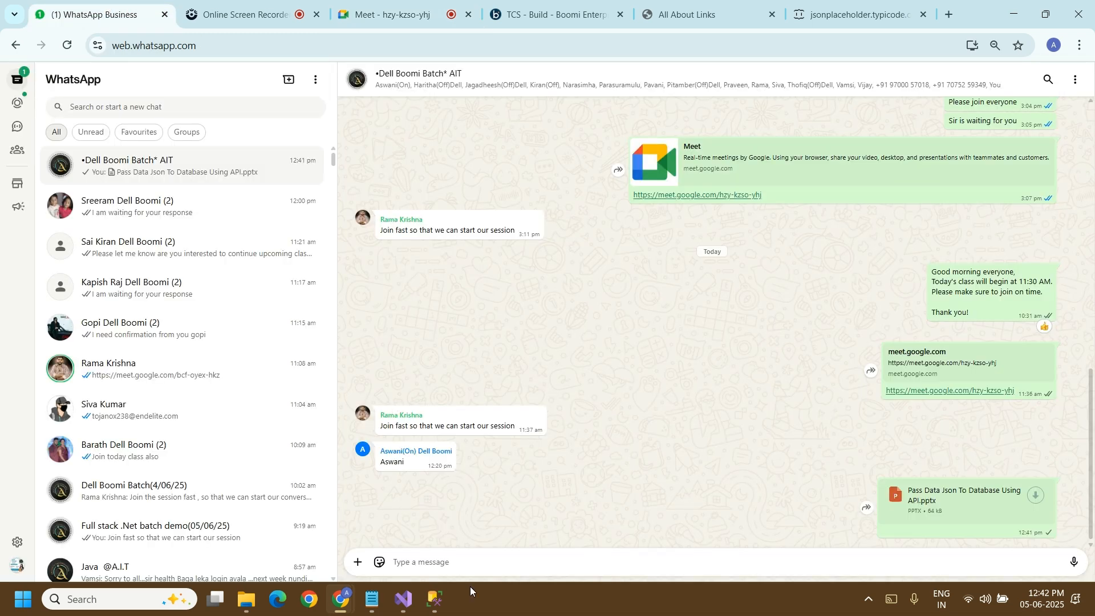
pyautogui.click(472, 559)
pyautogui.hotkey('ctrl', 'v')
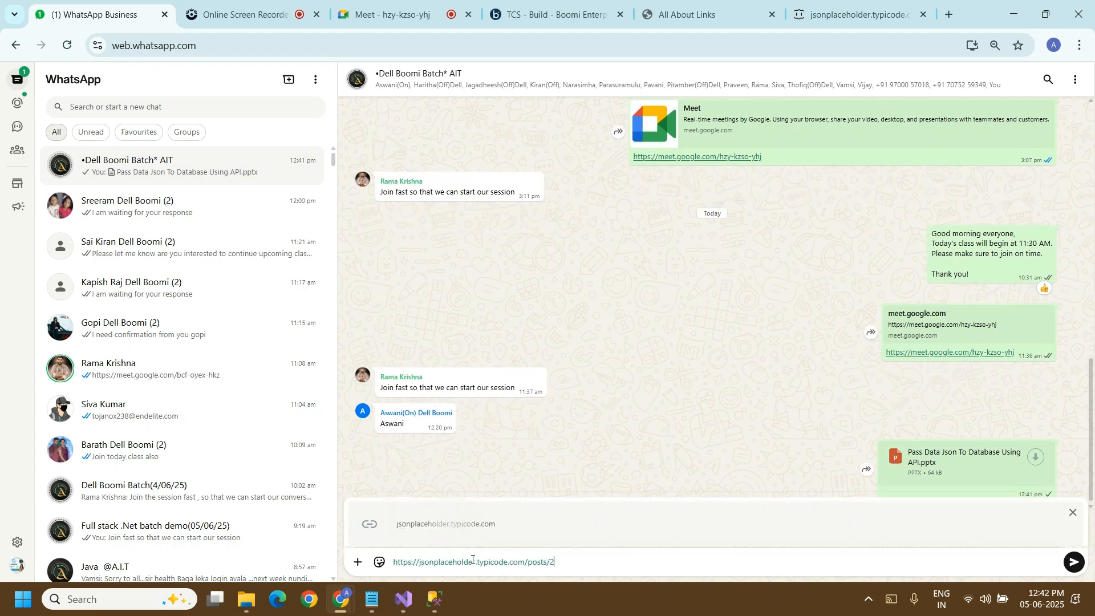
pyautogui.press('Return')
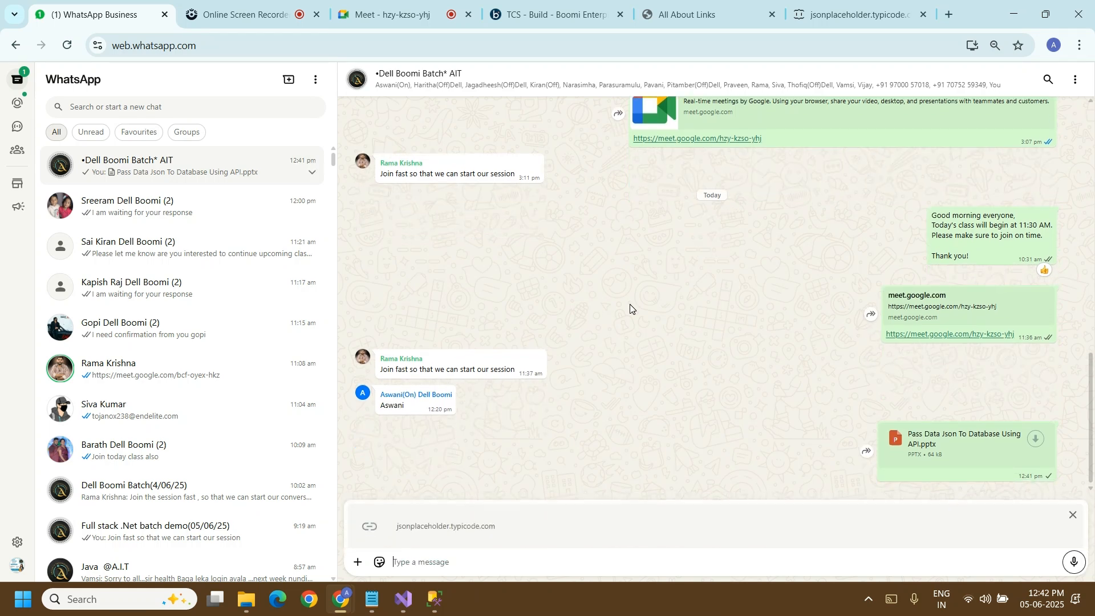
# Step: Go to the jsonplaceholder.typicode.com home page in the browser and find its Resources section
pyautogui.click(804, 17)
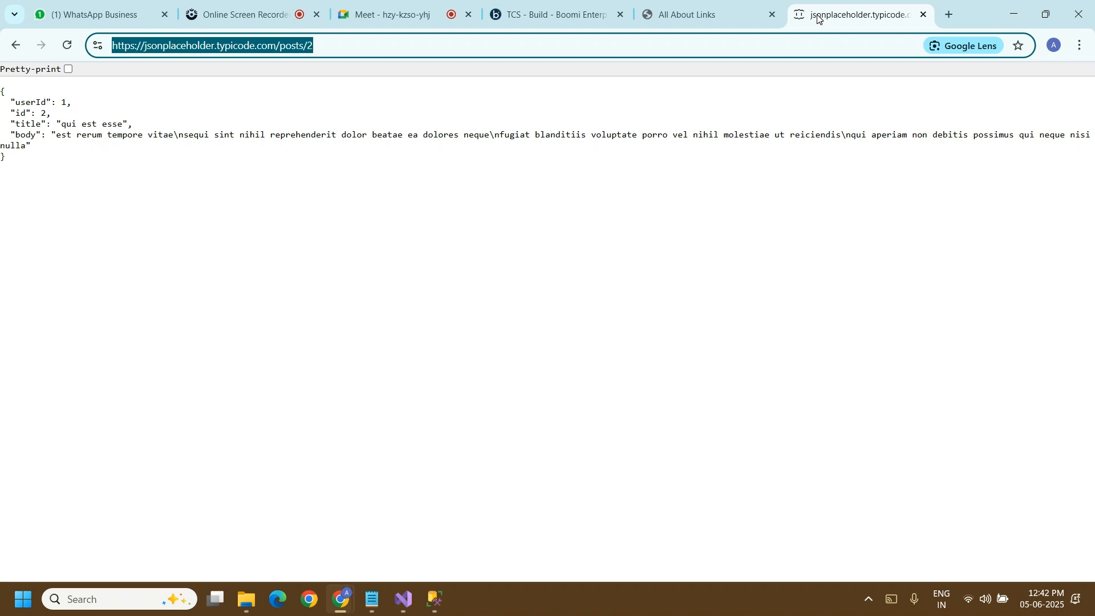
pyautogui.click(478, 56)
pyautogui.press('BackSpace')
pyautogui.press('BackSpace')
pyautogui.press('BackSpace')
pyautogui.press('BackSpace')
pyautogui.press('BackSpace')
pyautogui.press('BackSpace')
pyautogui.press('BackSpace')
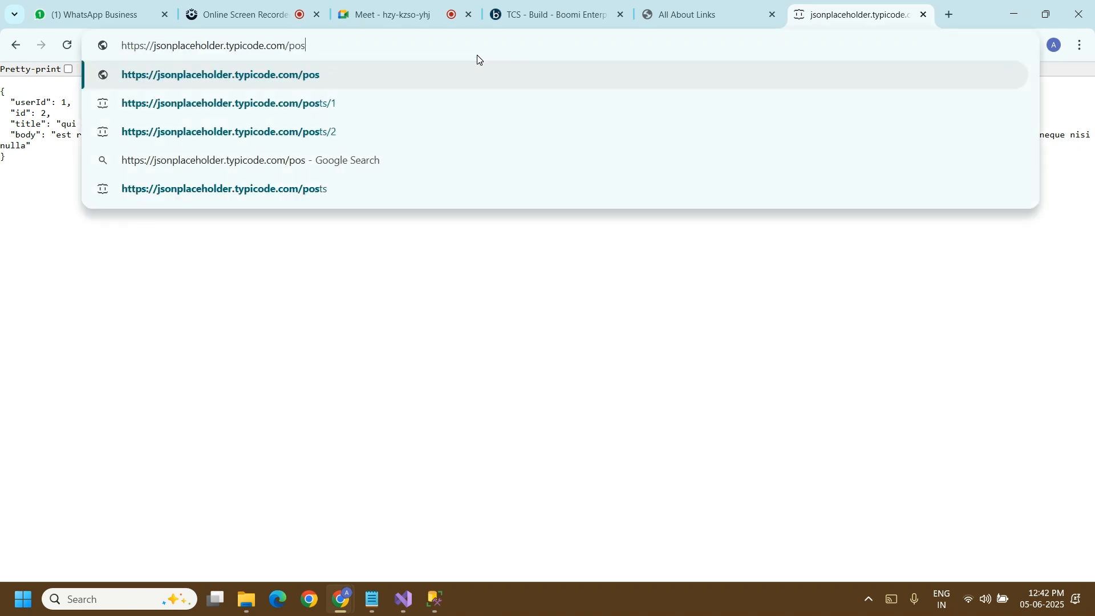
pyautogui.press('Return')
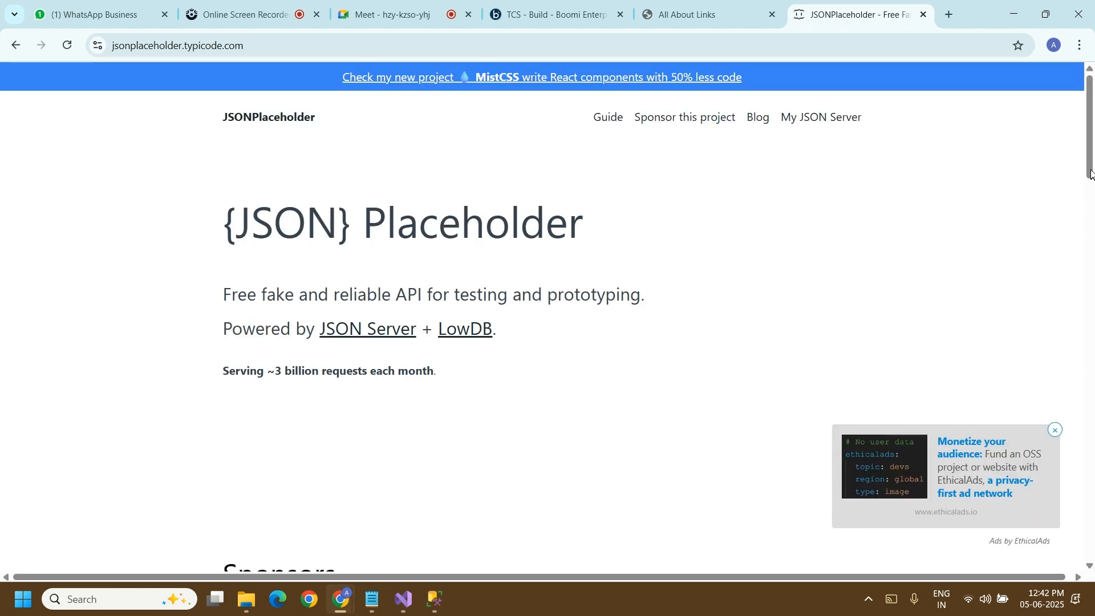
pyautogui.moveTo(1091, 173); pyautogui.dragTo(1056, 432)
pyautogui.scroll(-3, 1026, 428)
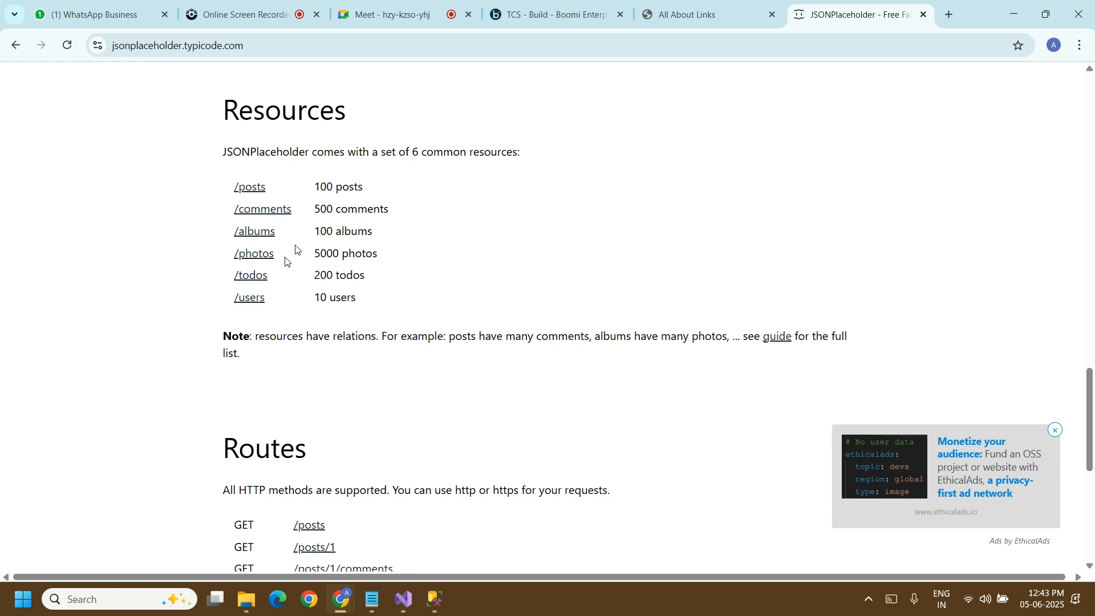
# Step: Examine the JSON data of the /users and /posts resources, and return to New Process in Boomi
pyautogui.click(252, 306)
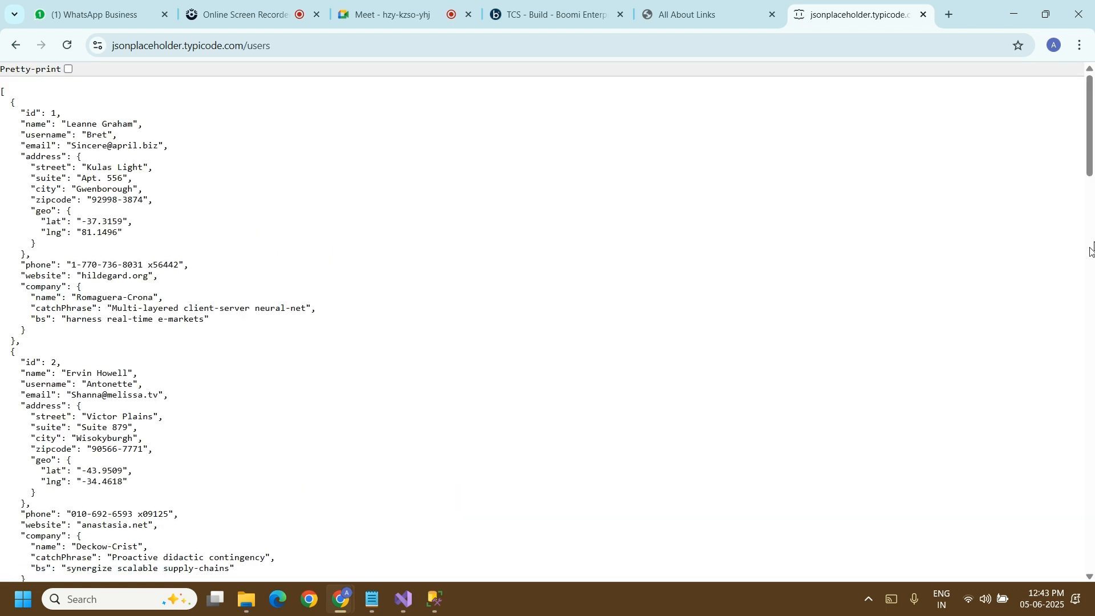
pyautogui.moveTo(1090, 164); pyautogui.dragTo(1090, 111)
pyautogui.click(14, 45)
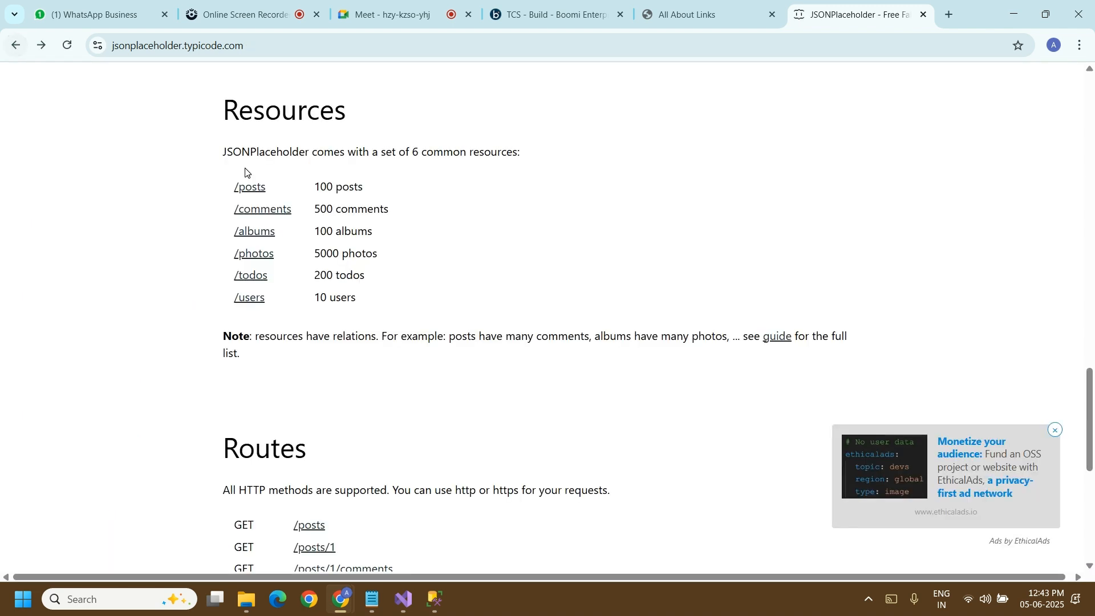
pyautogui.click(249, 185)
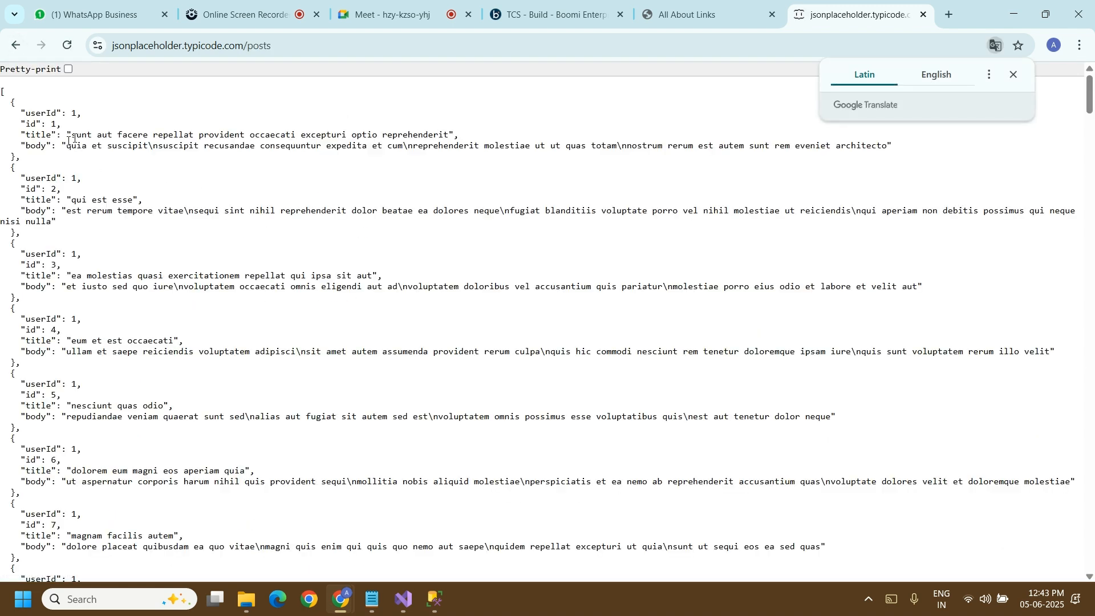
pyautogui.moveTo(1091, 100); pyautogui.dragTo(1091, 508)
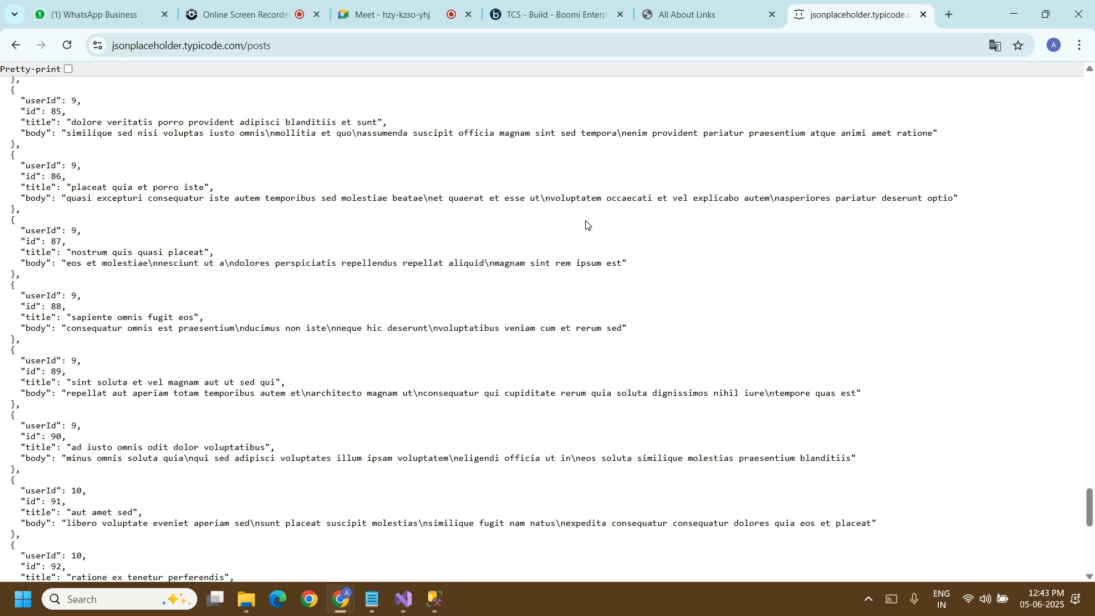
pyautogui.click(383, 51)
pyautogui.hotkey('ctrl', 'c')
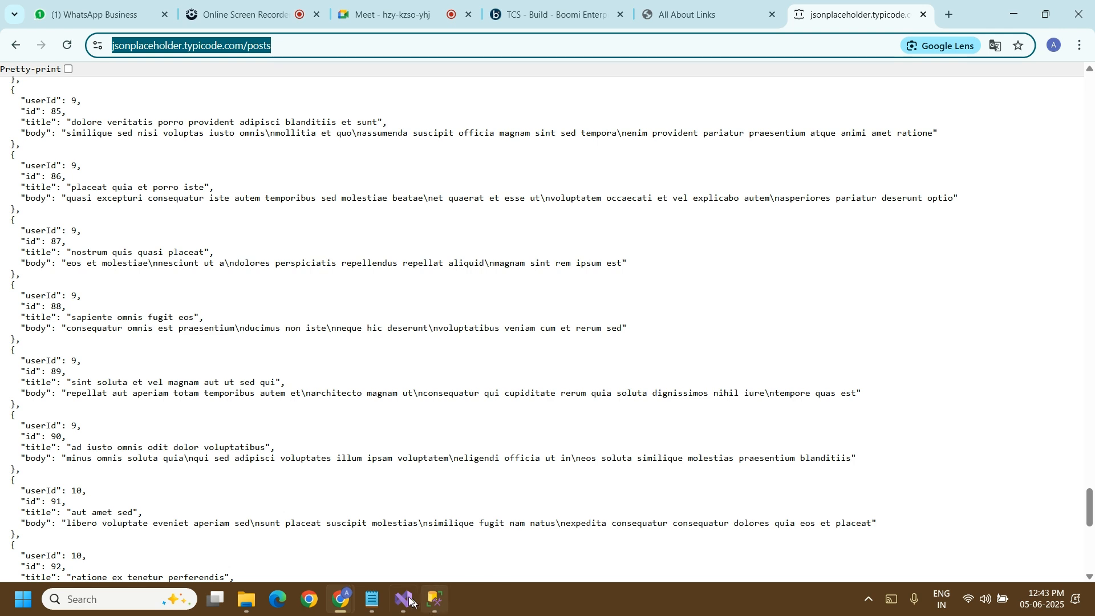
pyautogui.click(544, 17)
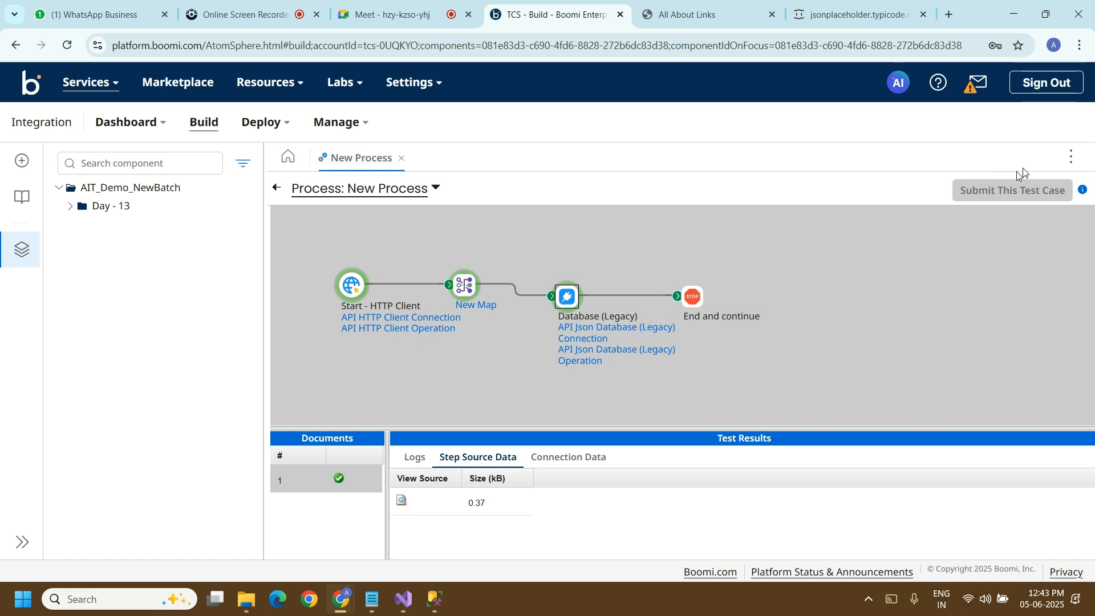
pyautogui.click(276, 188)
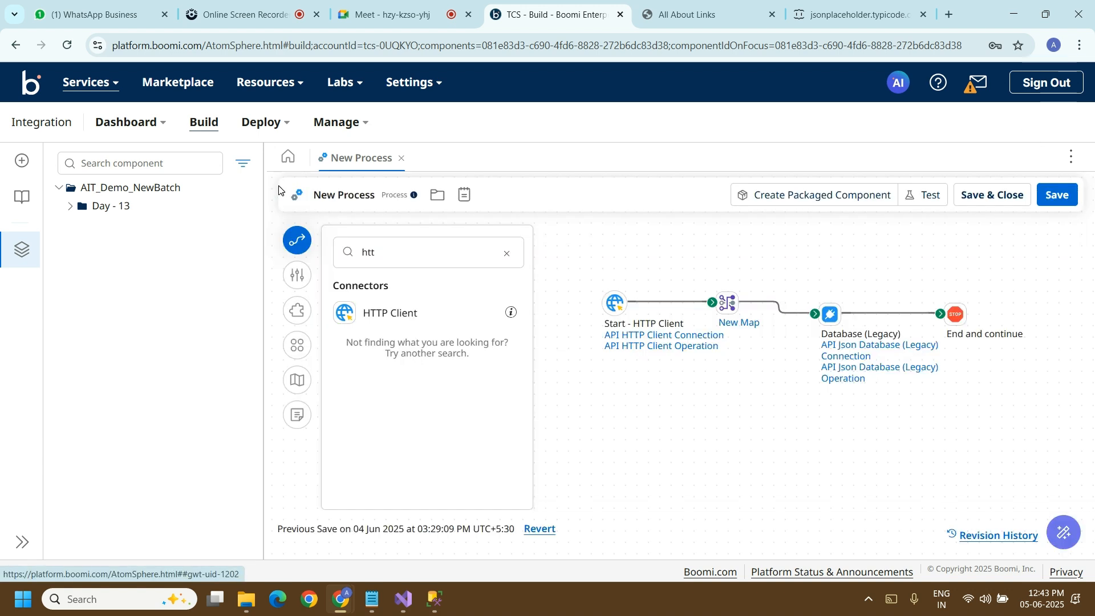
pyautogui.click(624, 302)
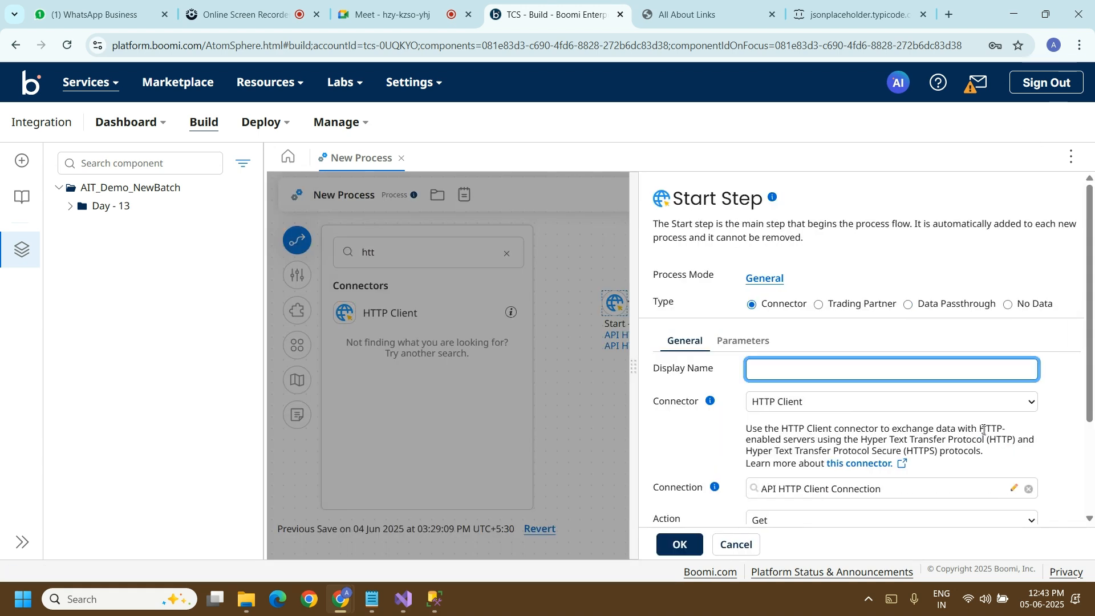
pyautogui.click(1012, 491)
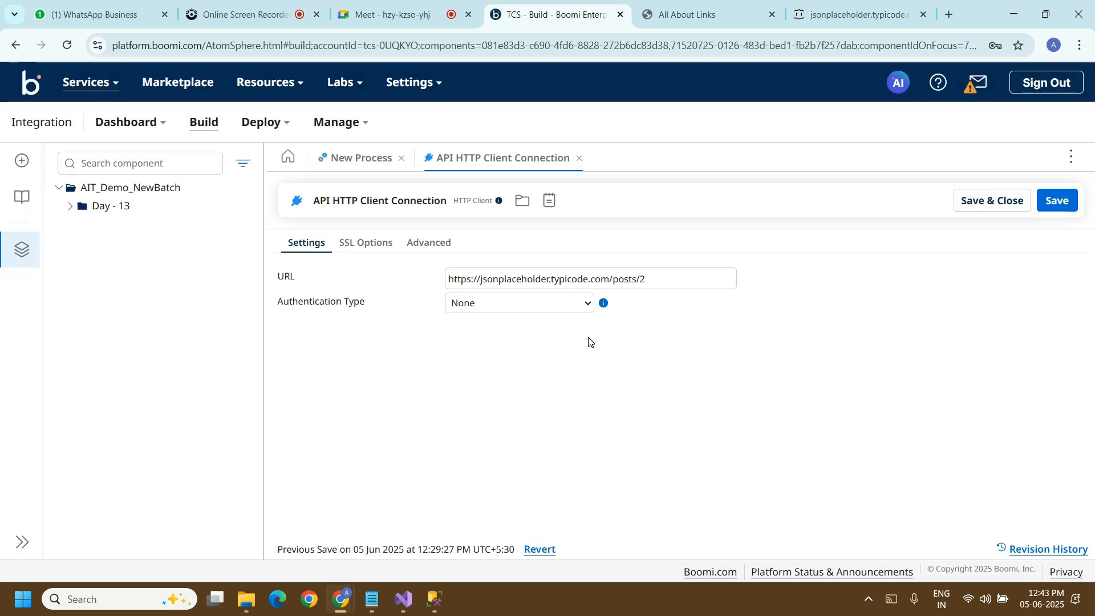
pyautogui.click(608, 278)
pyautogui.moveTo(657, 279); pyautogui.dragTo(441, 279)
pyautogui.hotkey('ctrl', 'v')
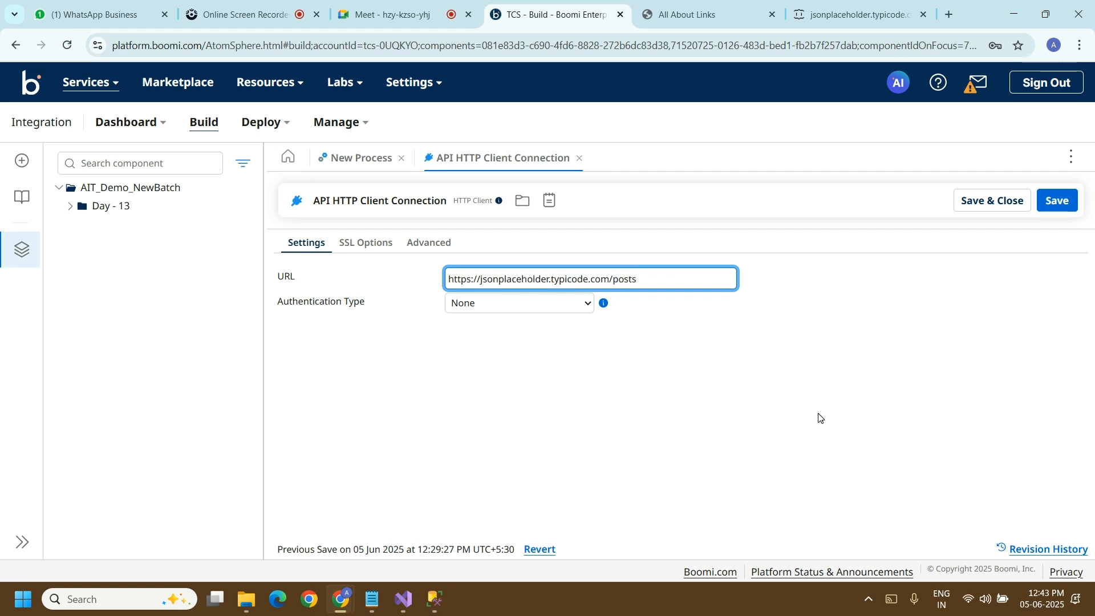
pyautogui.click(999, 203)
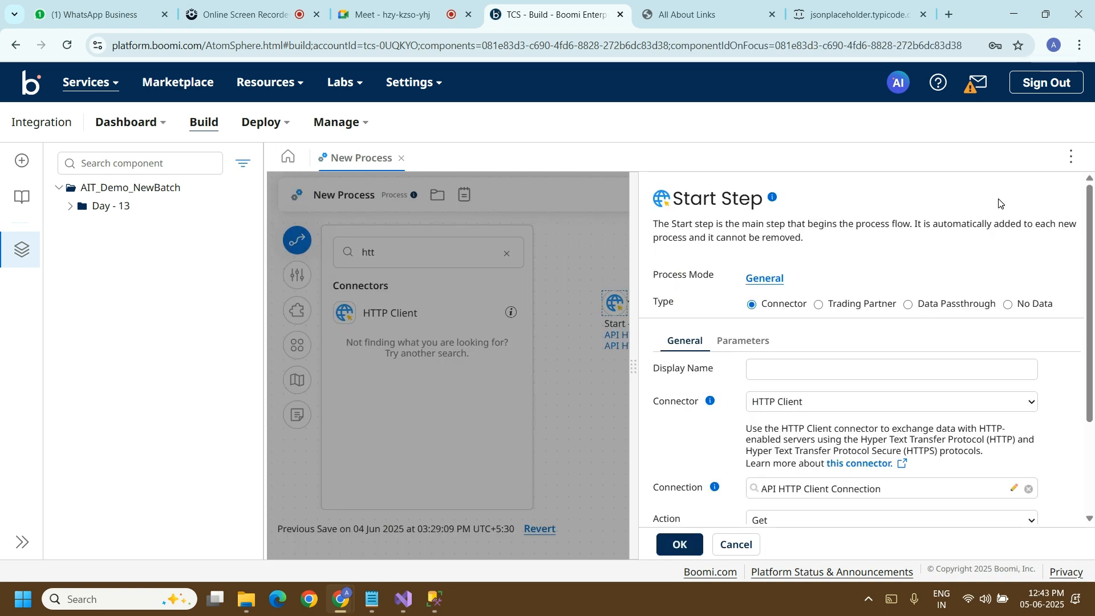
pyautogui.click(666, 543)
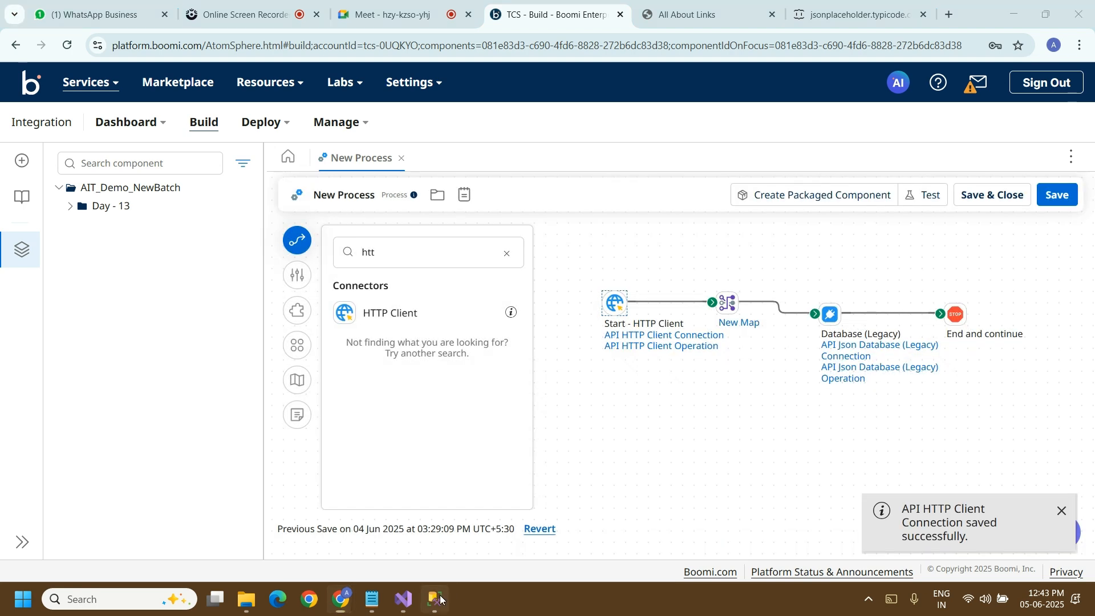
# Step: Switch to SQL Server Management Studio and add the statement delete from [User] below the existing select query
pyautogui.click(439, 599)
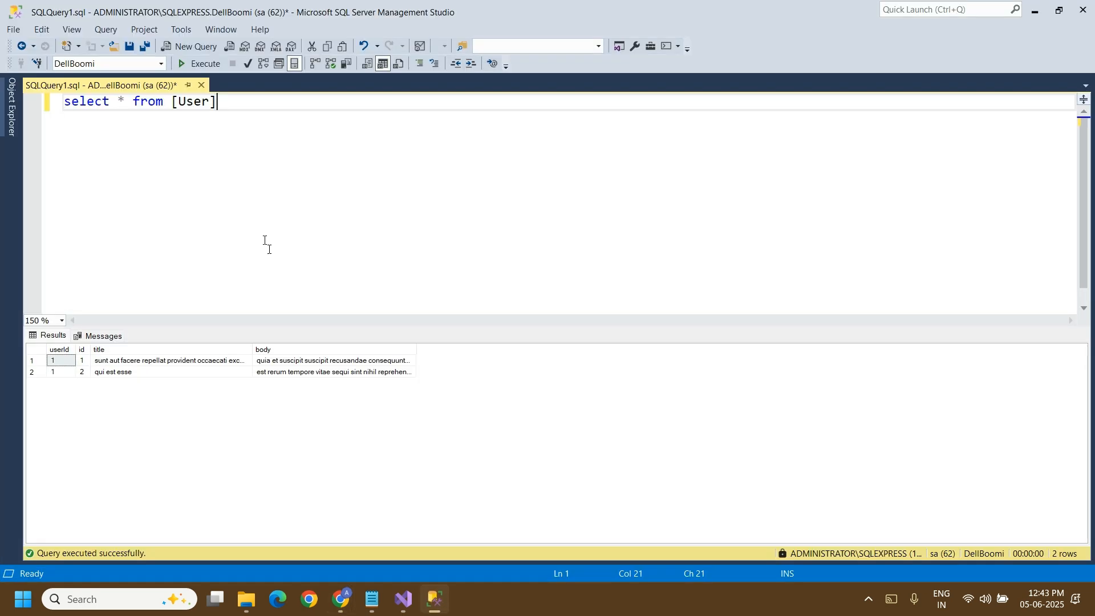
pyautogui.press('Return')
pyautogui.press('Return')
pyautogui.press('Return')
pyautogui.write('delete from ')
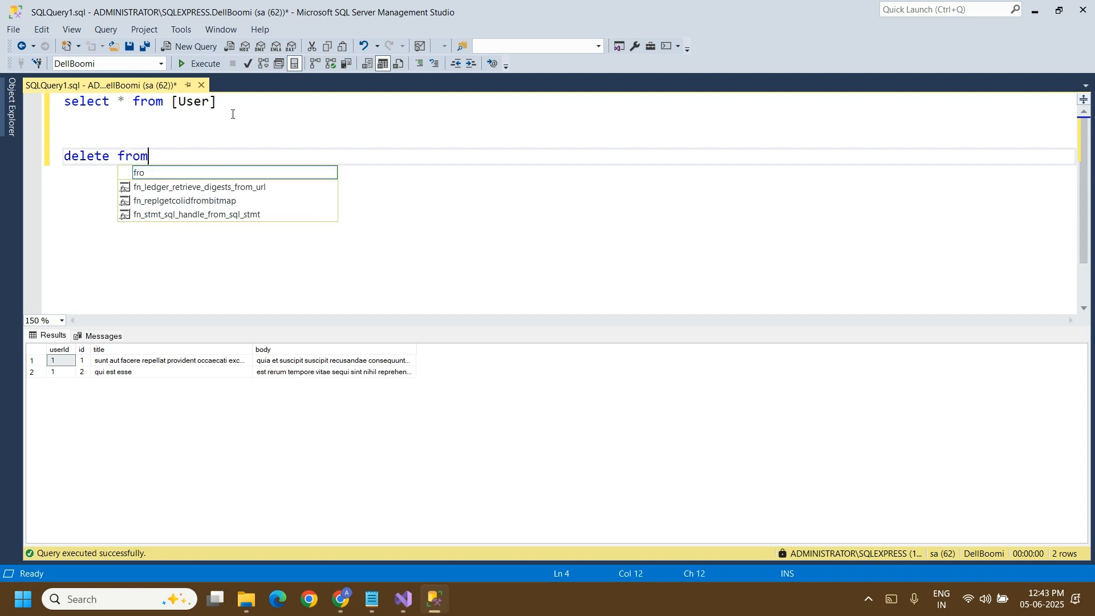
pyautogui.write('{')
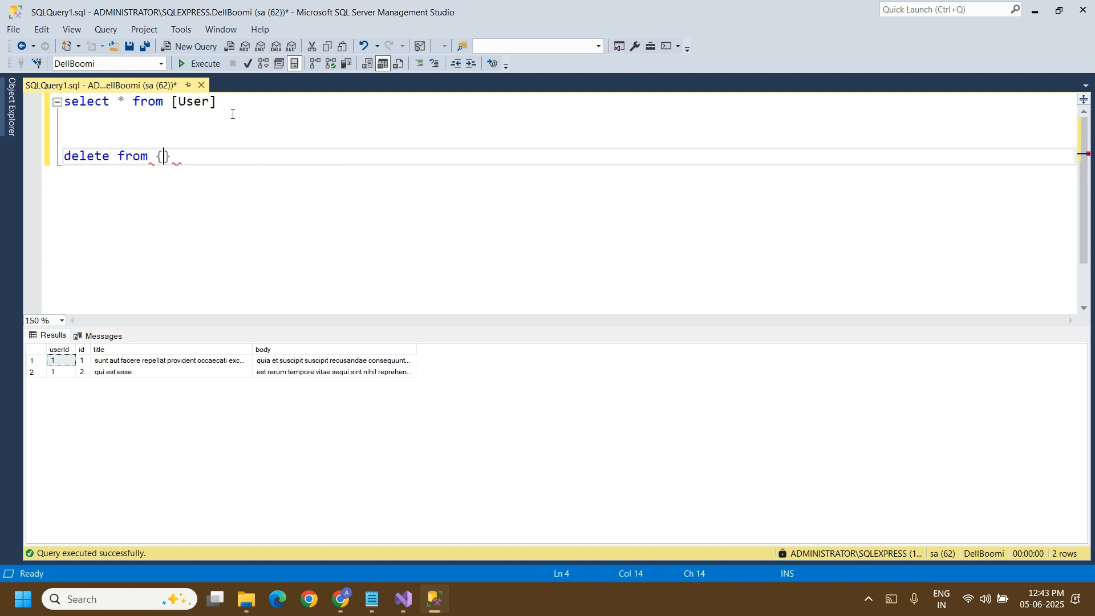
pyautogui.press('BackSpace')
pyautogui.press('BackSpace')
pyautogui.write('[User] wh')
pyautogui.press('BackSpace')
pyautogui.press('BackSpace')
pyautogui.press('BackSpace')
pyautogui.press('BackSpace')
# Step: Execute only the delete statement, and rerun select * from [User] to check the table
pyautogui.moveTo(212, 153); pyautogui.dragTo(58, 153)
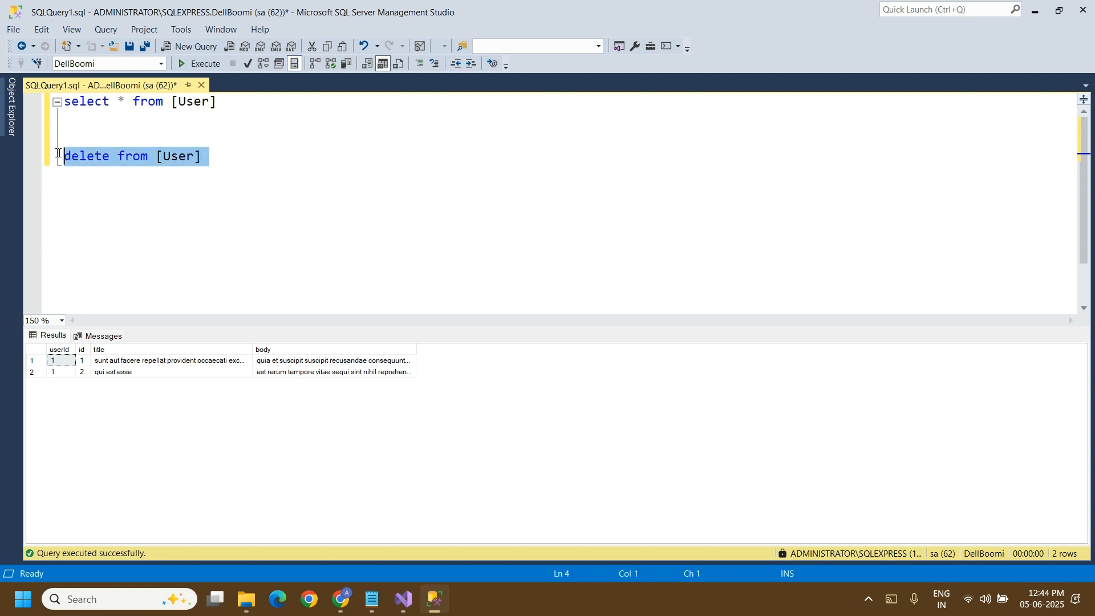
pyautogui.click(199, 63)
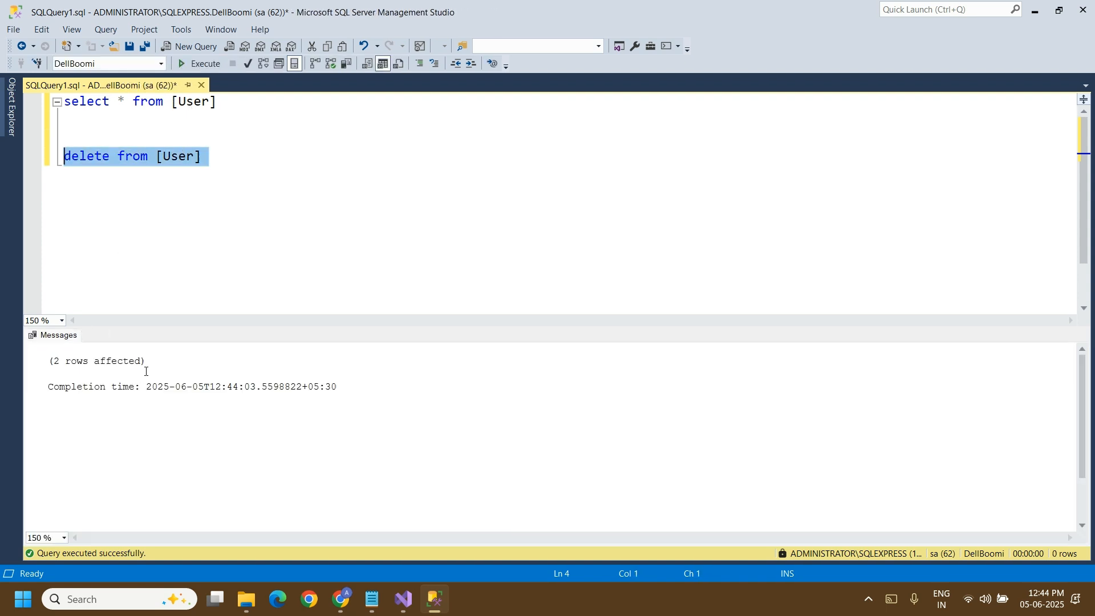
pyautogui.moveTo(232, 103); pyautogui.dragTo(57, 106)
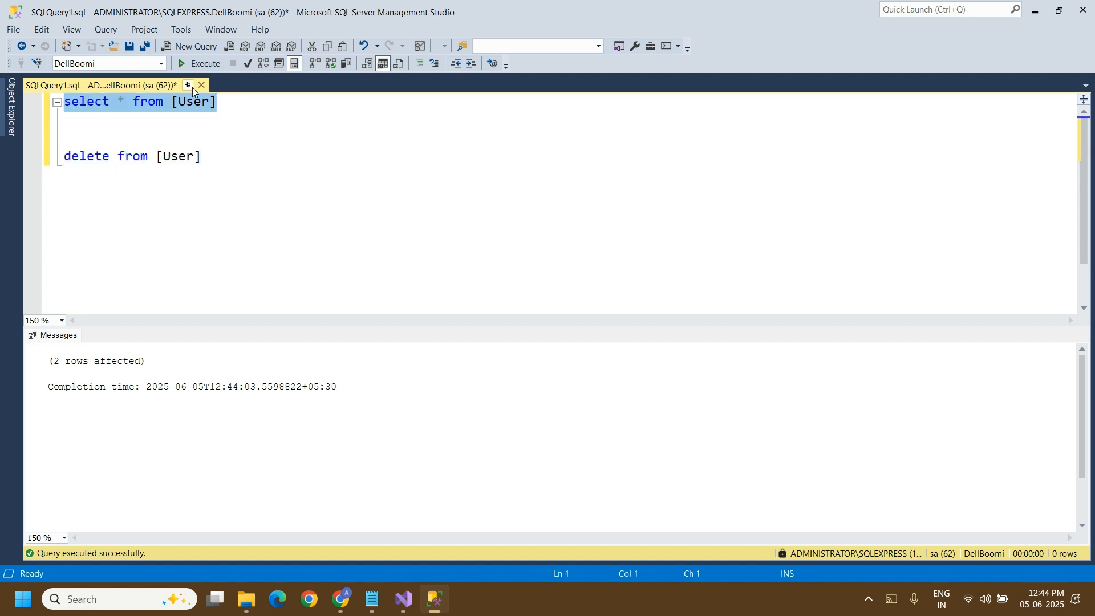
pyautogui.click(200, 65)
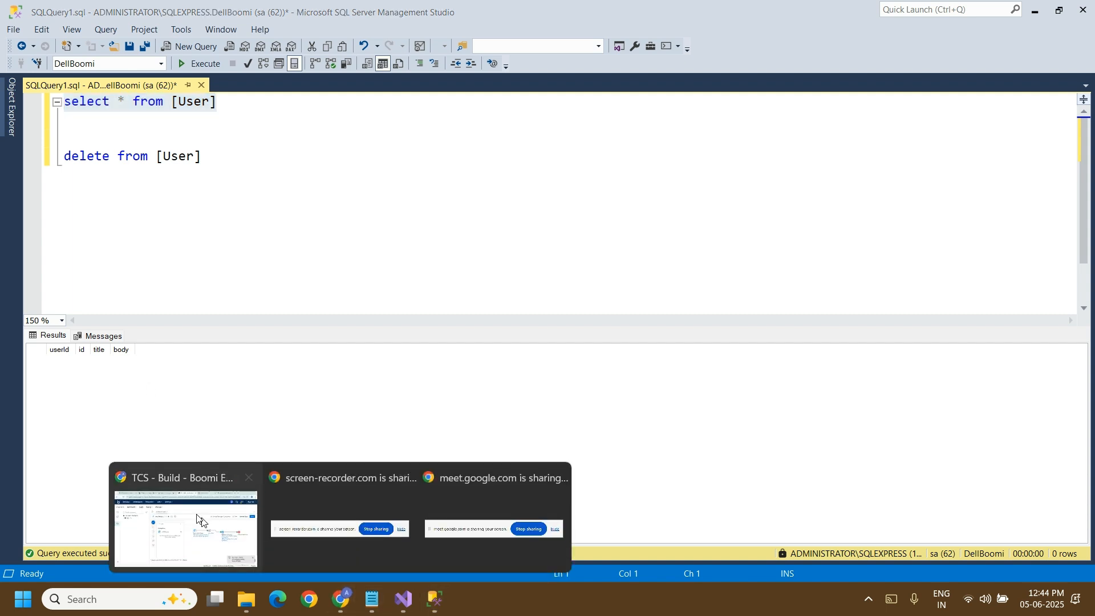
# Step: Switch back to Boomi and run a new test of New Process on Administrator
pyautogui.click(182, 527)
pyautogui.click(933, 204)
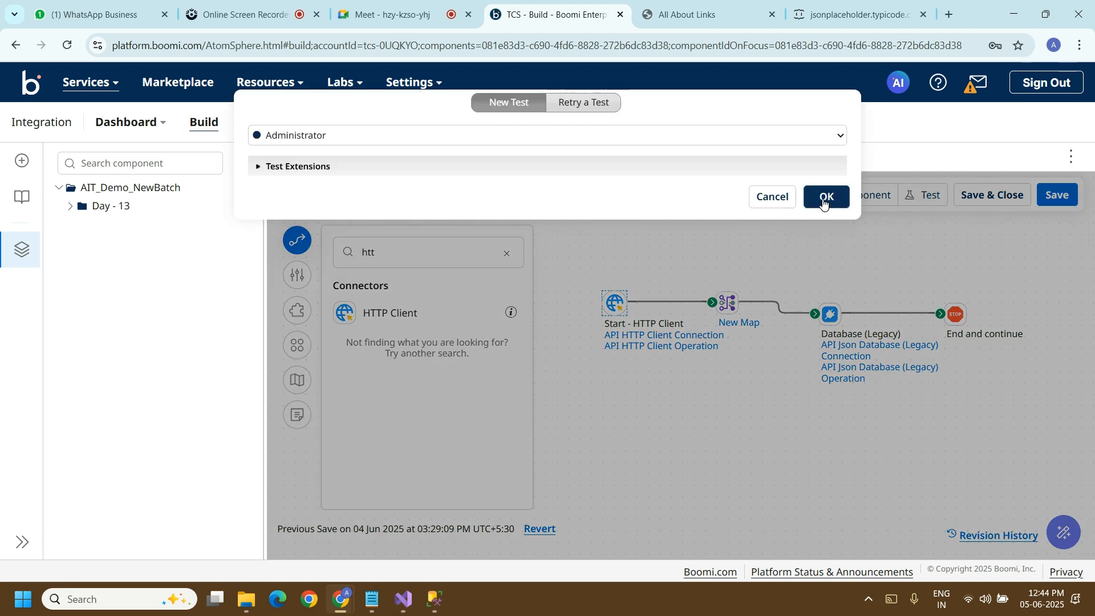
pyautogui.click(824, 200)
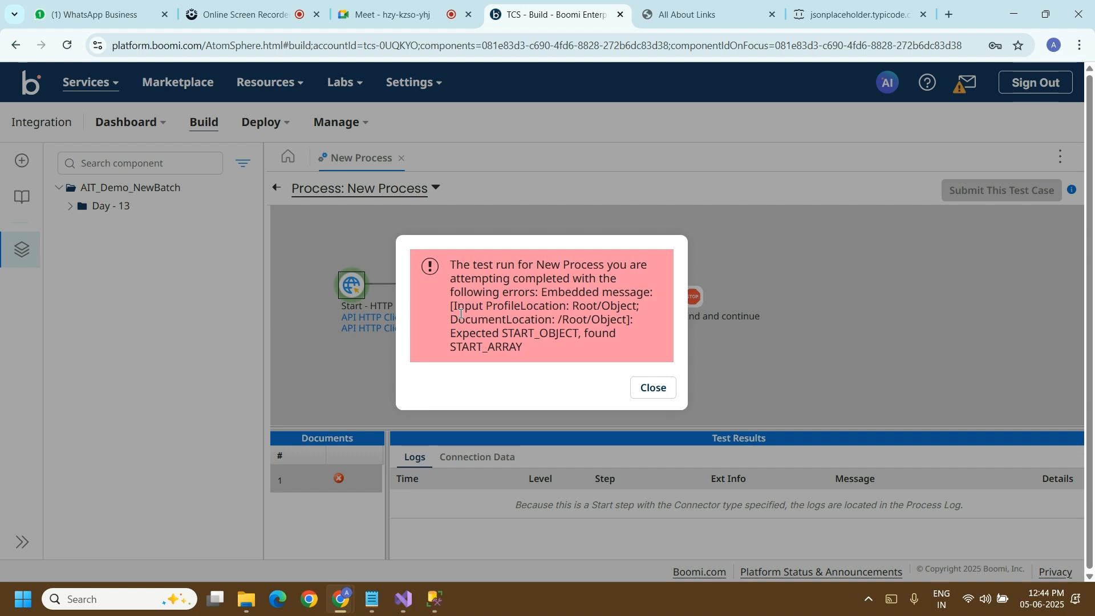
# Step: Read the profile and document locations in the test run's error message and dismiss it
pyautogui.moveTo(459, 317); pyautogui.dragTo(424, 299)
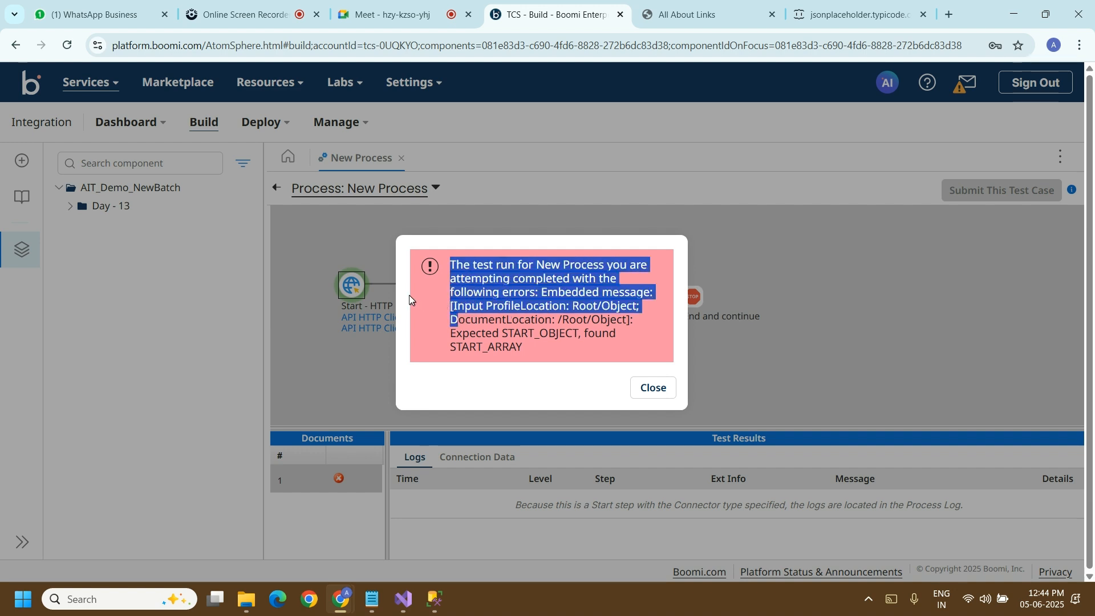
pyautogui.click(461, 320)
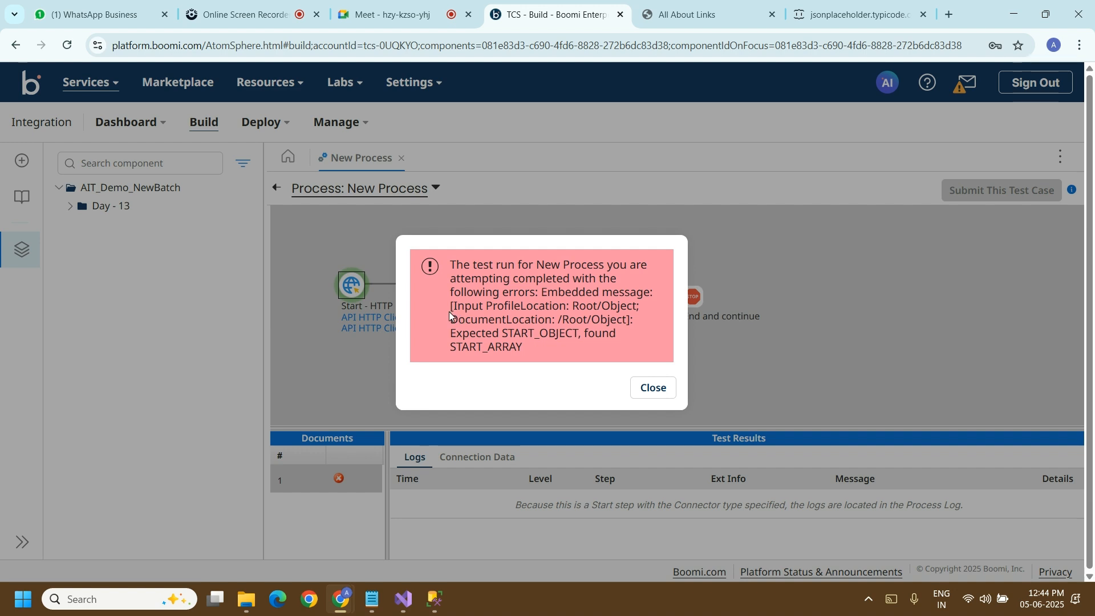
pyautogui.moveTo(447, 306); pyautogui.dragTo(522, 366)
pyautogui.doubleClick(500, 320)
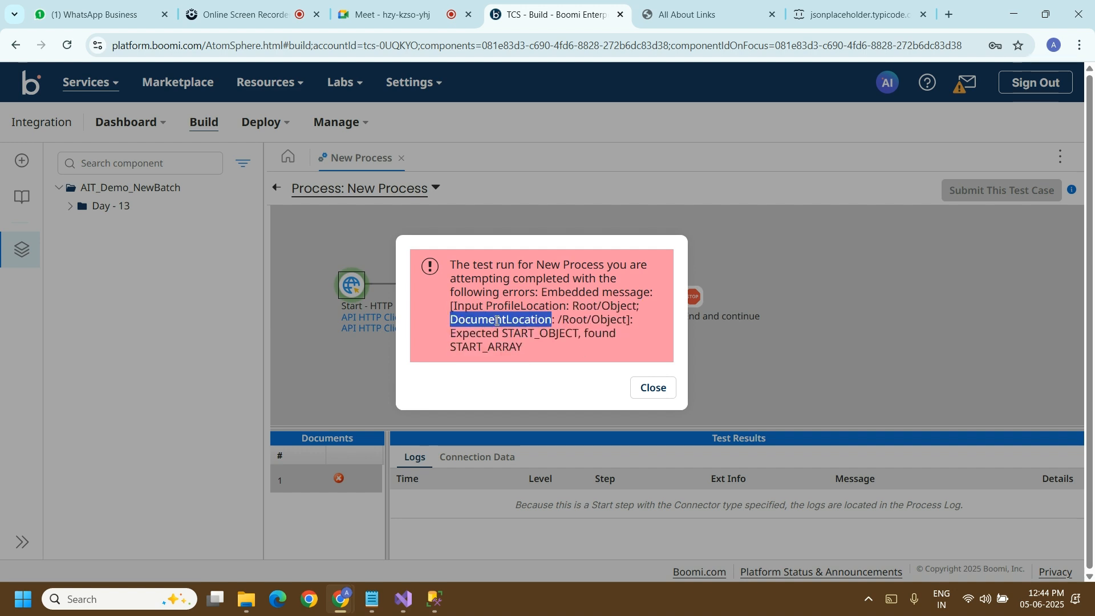
pyautogui.doubleClick(505, 307)
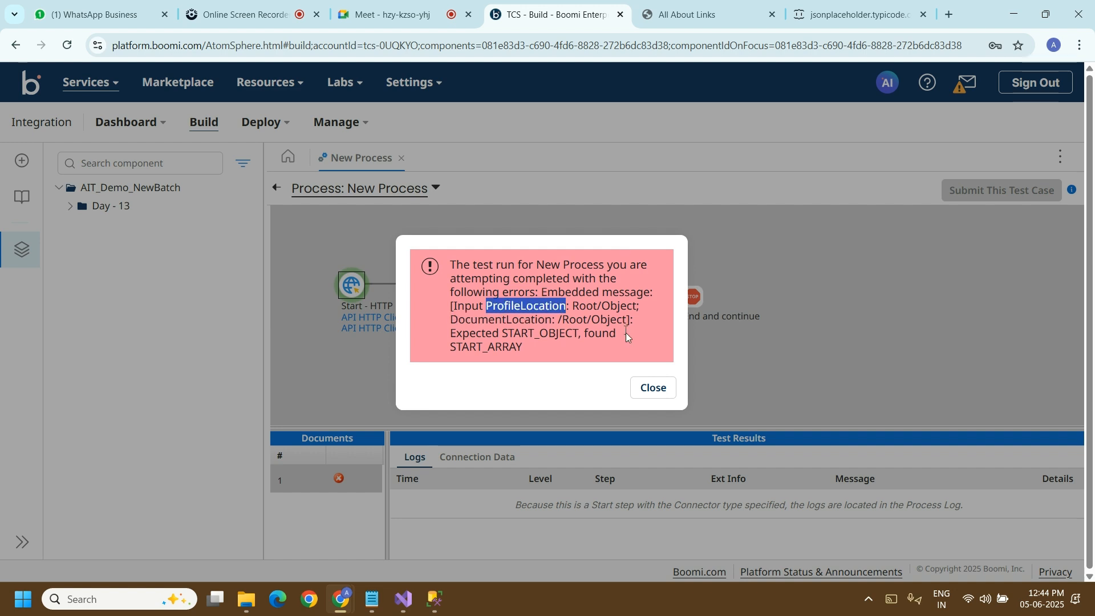
pyautogui.click(642, 387)
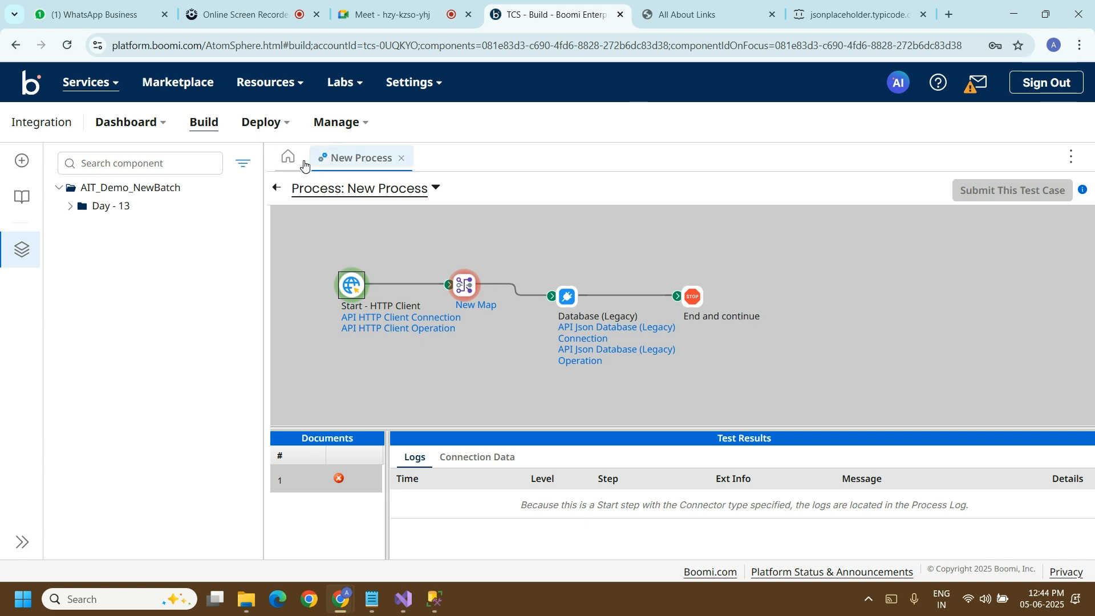
# Step: Check the Google Meet call and the jsonplaceholder link sent to the Dell Boomi Batch AIT group in WhatsApp
pyautogui.click(390, 5)
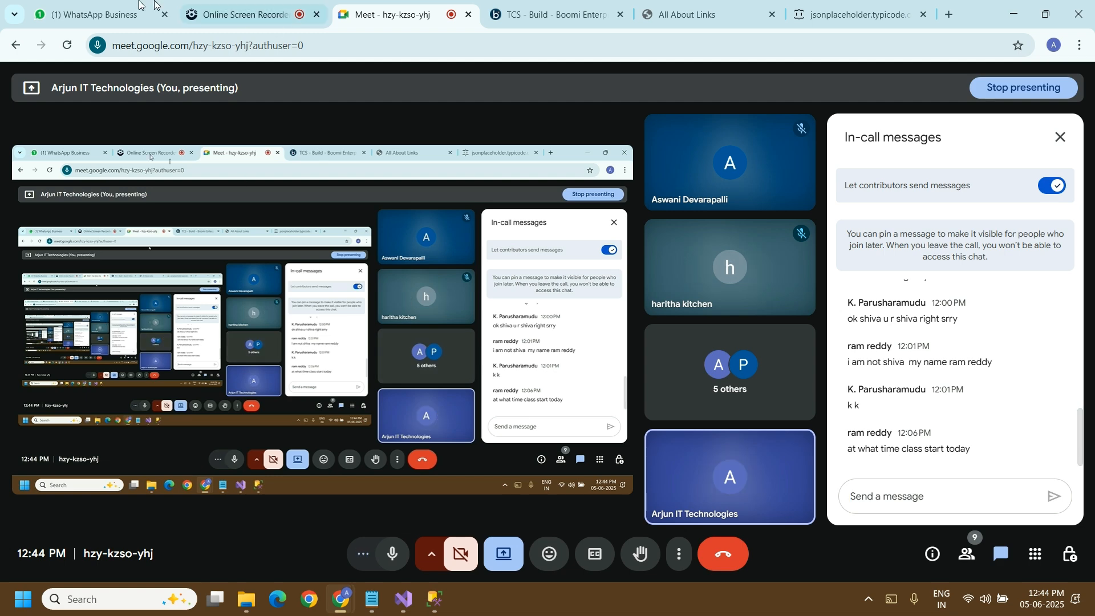
pyautogui.click(94, 14)
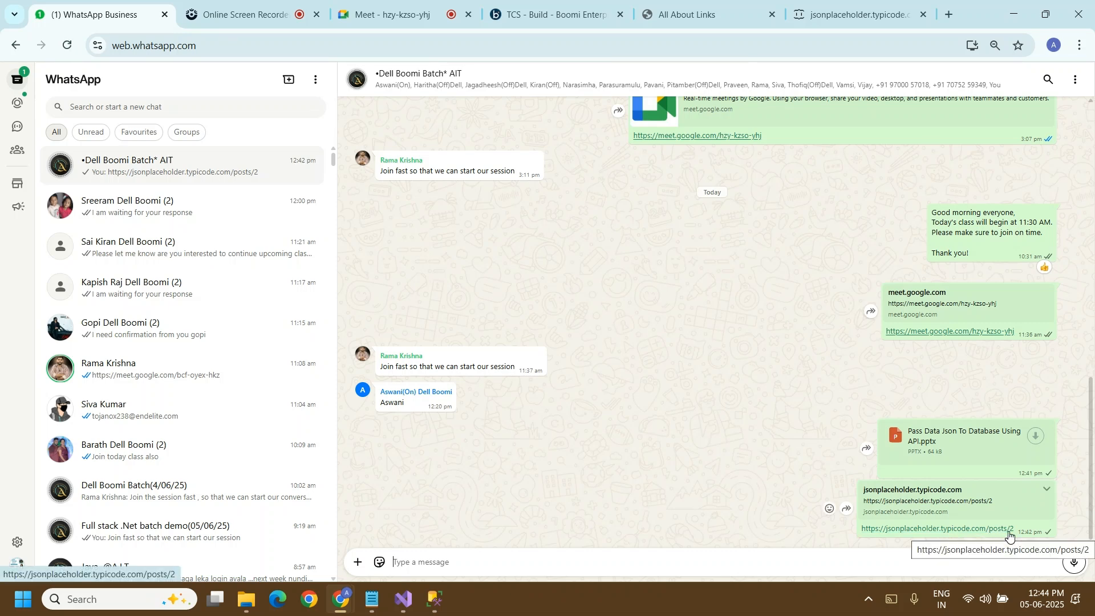
pyautogui.click(851, 16)
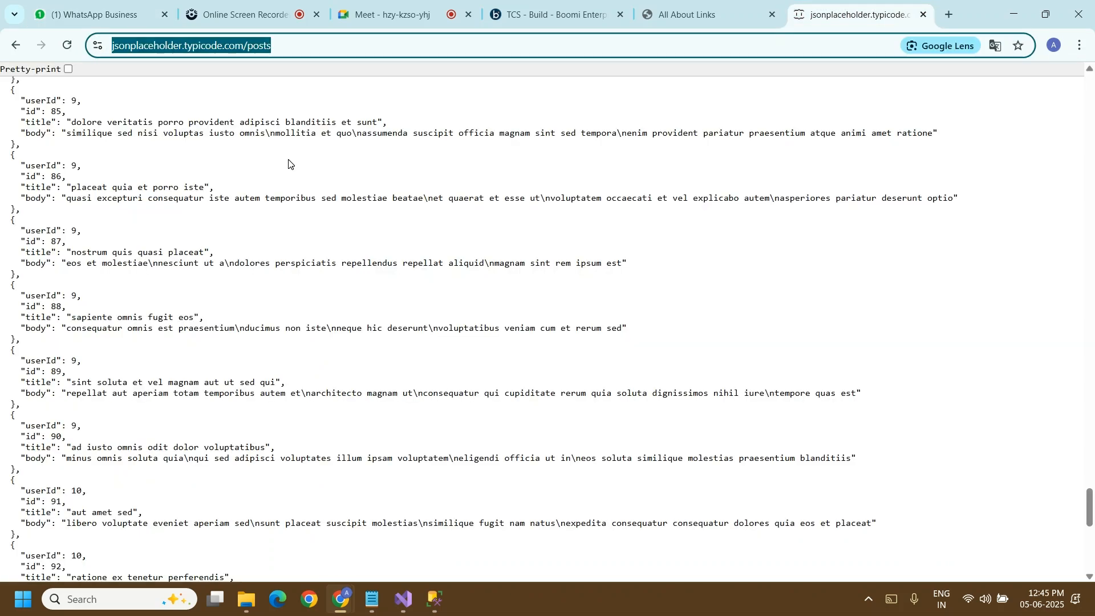
pyautogui.click(297, 52)
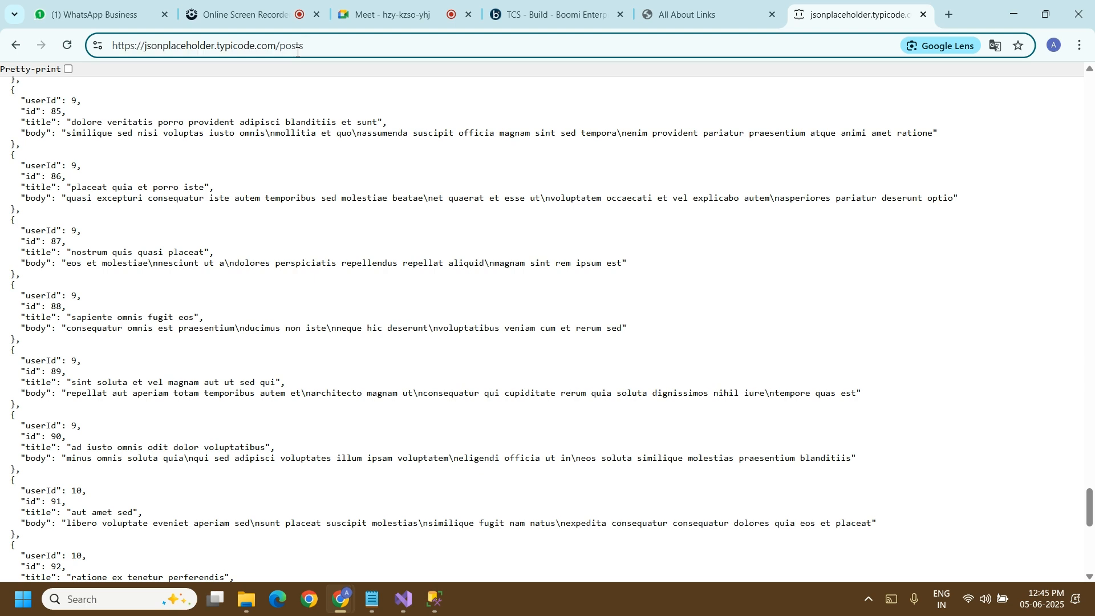
pyautogui.write('/1')
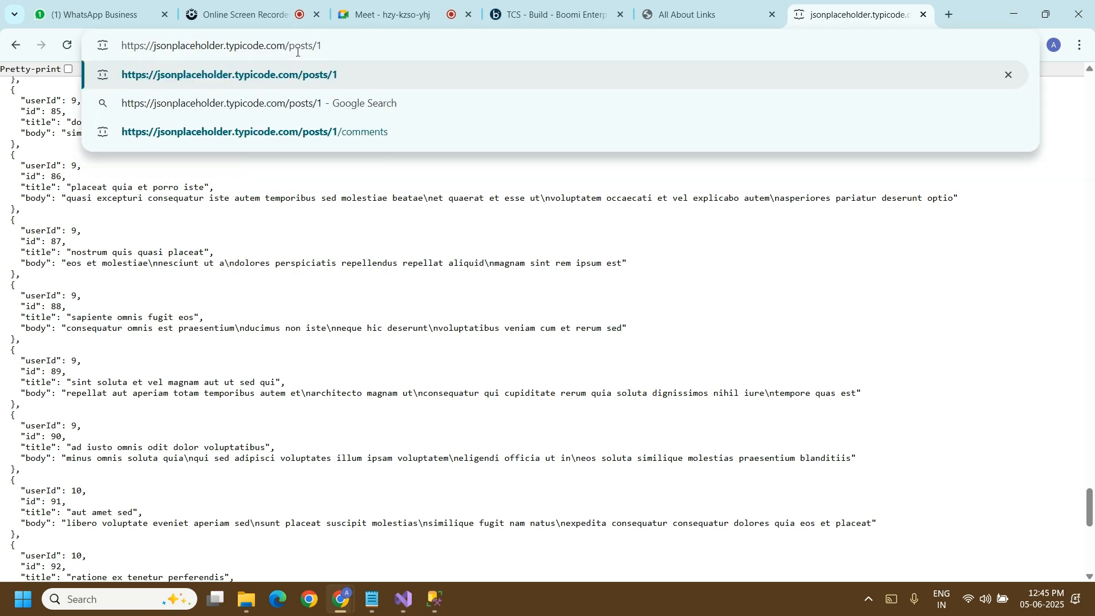
pyautogui.press('Return')
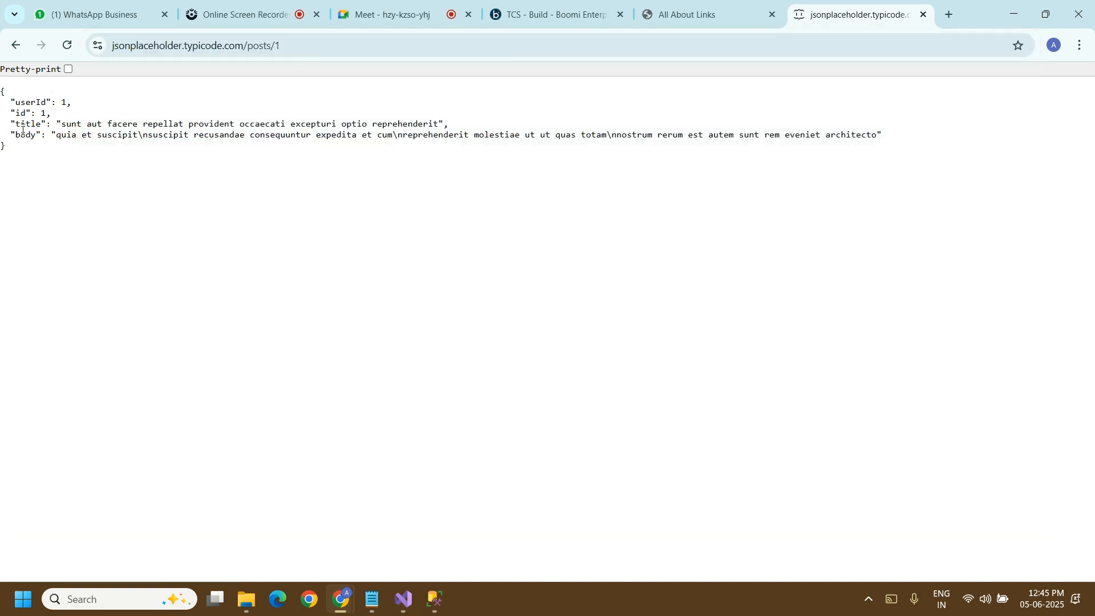
pyautogui.doubleClick(17, 102)
pyautogui.doubleClick(19, 112)
pyautogui.doubleClick(25, 124)
pyautogui.doubleClick(25, 135)
# Step: Switch to SQL Server Management Studio, look through the DellBoomi database's tables, and return to the query
pyautogui.click(437, 601)
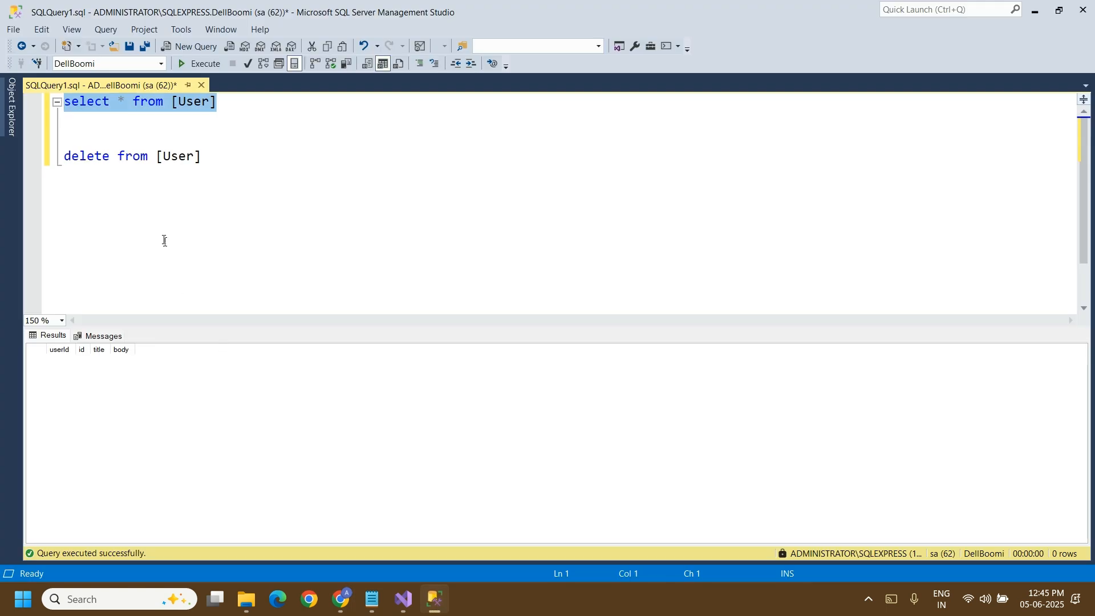
pyautogui.press('F8')
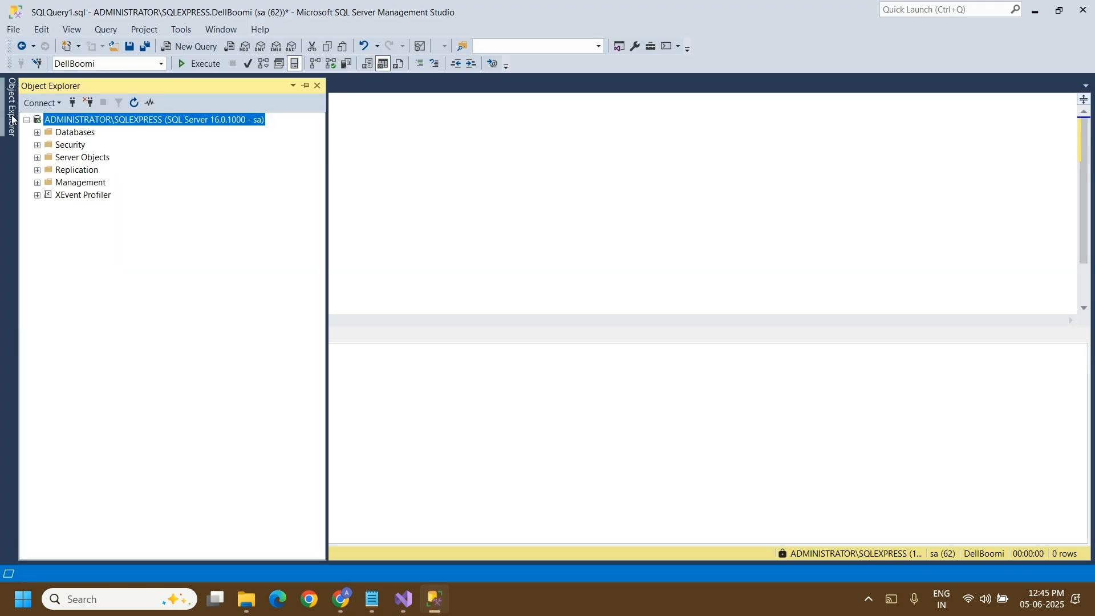
pyautogui.click(37, 132)
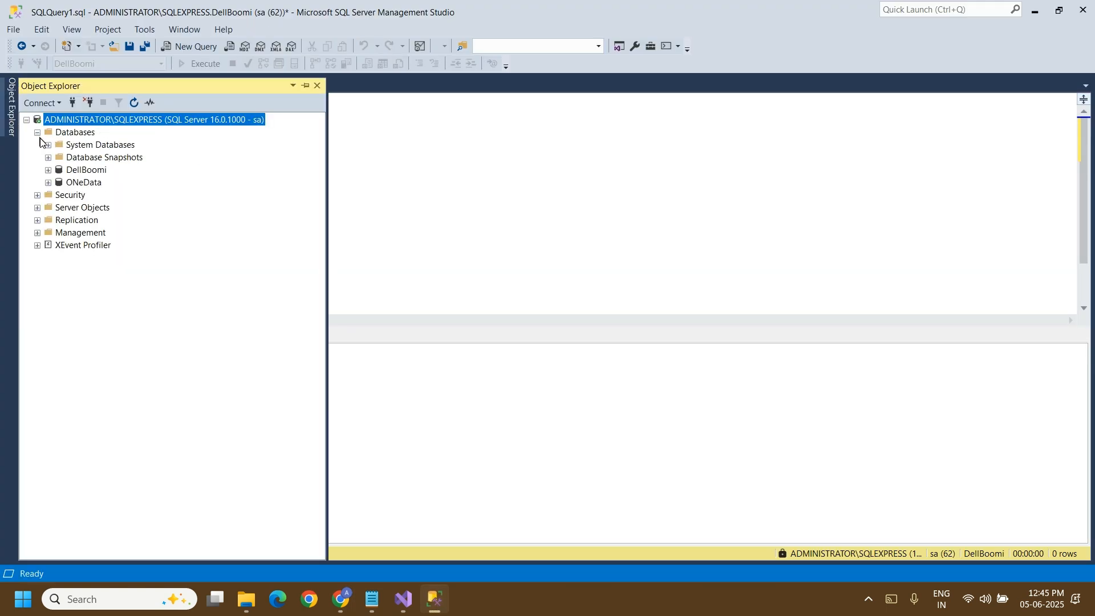
pyautogui.click(49, 170)
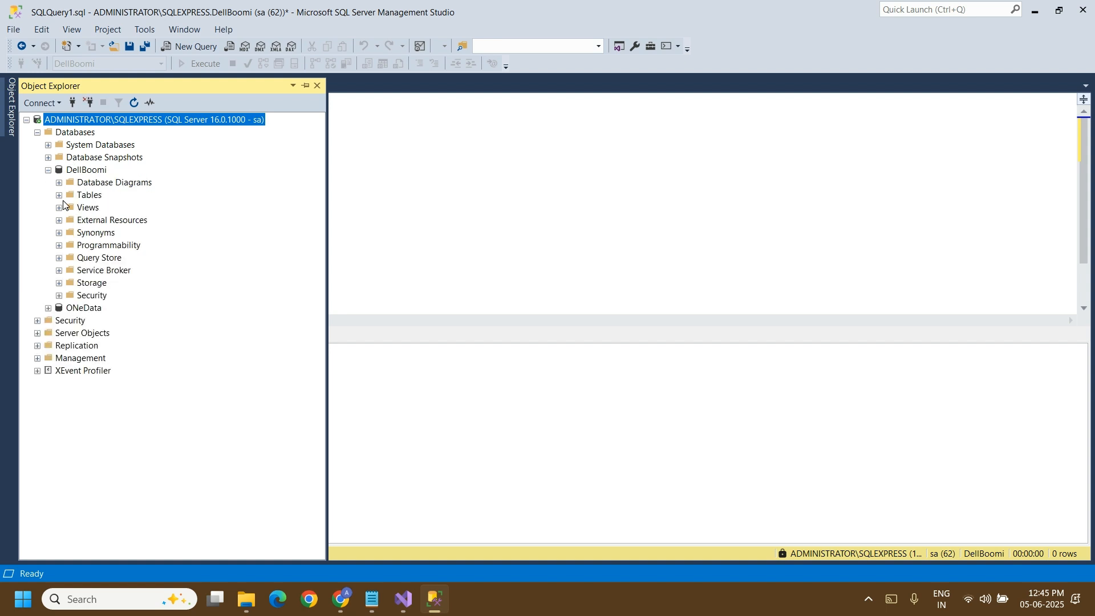
pyautogui.click(59, 196)
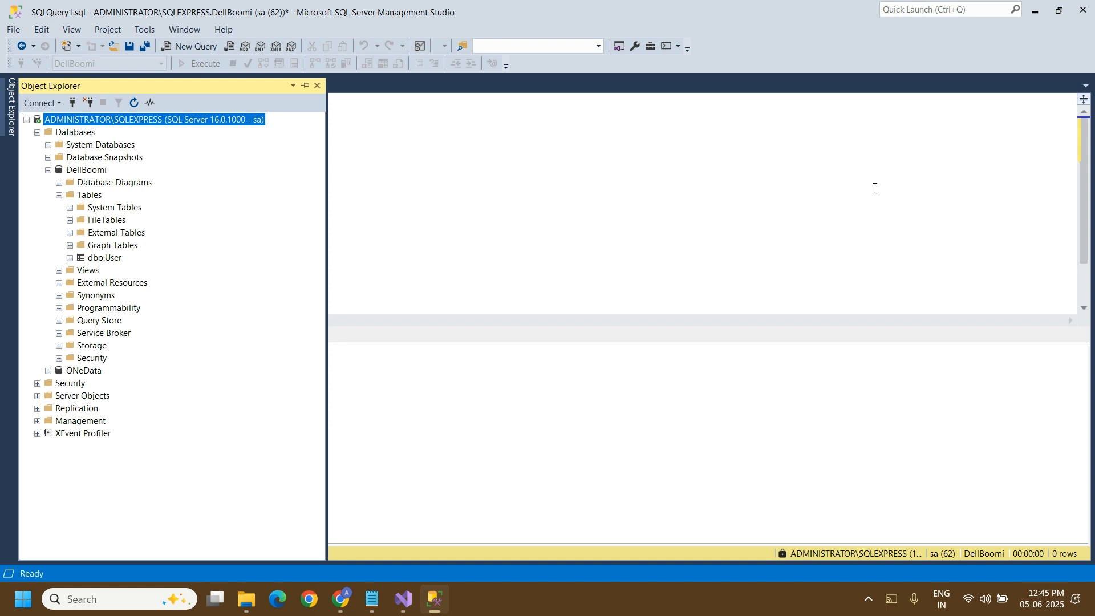
pyautogui.click(661, 209)
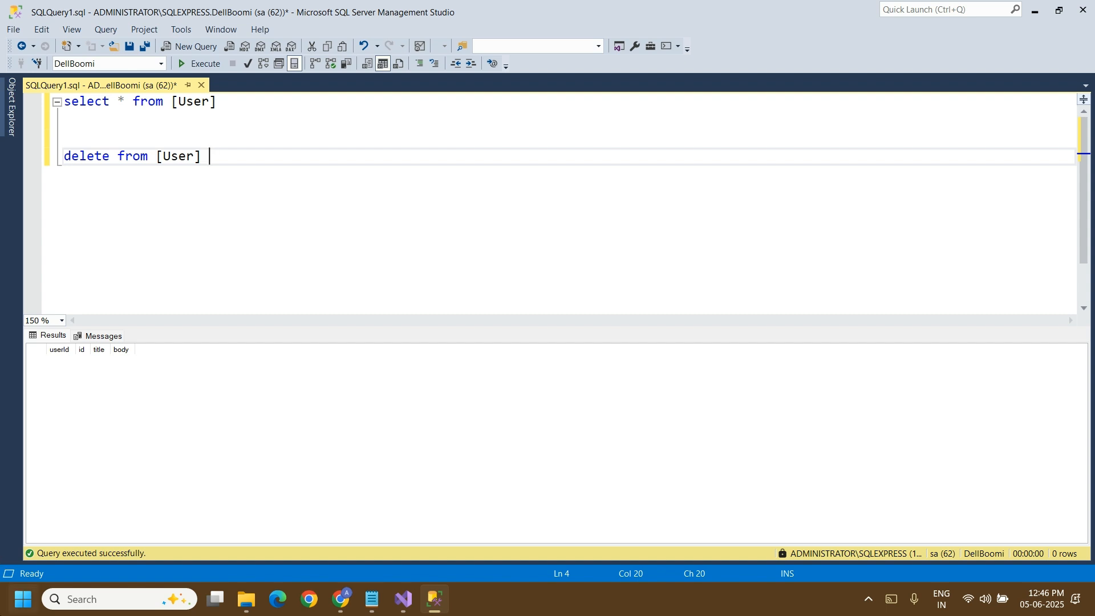
# Step: Switch to the Google Meet call, check the computer's sound level, and return to New Process in Boomi
pyautogui.moveTo(350, 591)
pyautogui.click(202, 508)
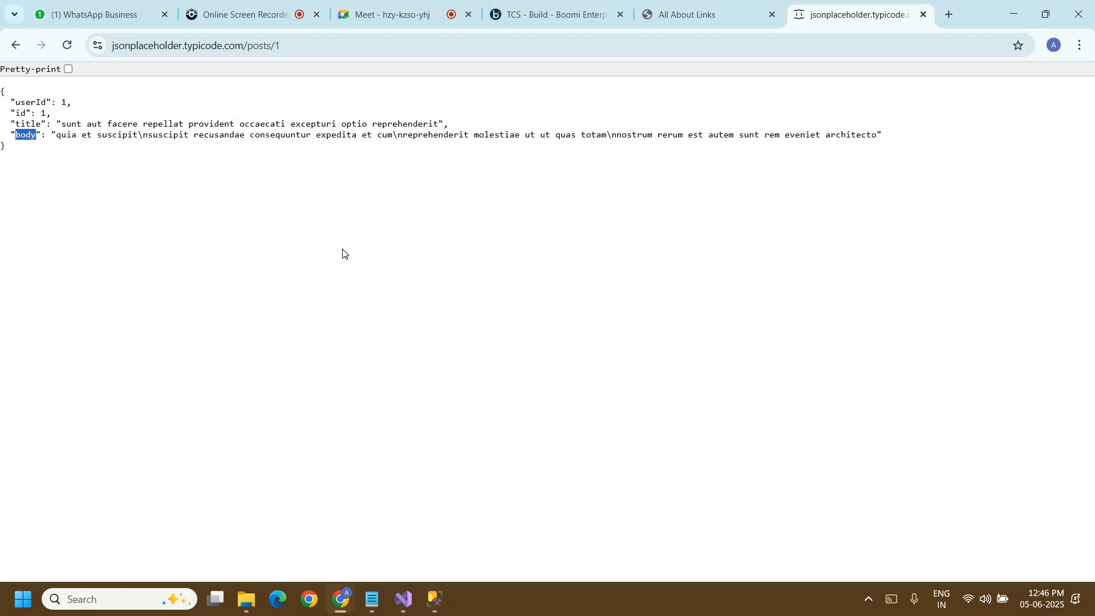
pyautogui.click(375, 22)
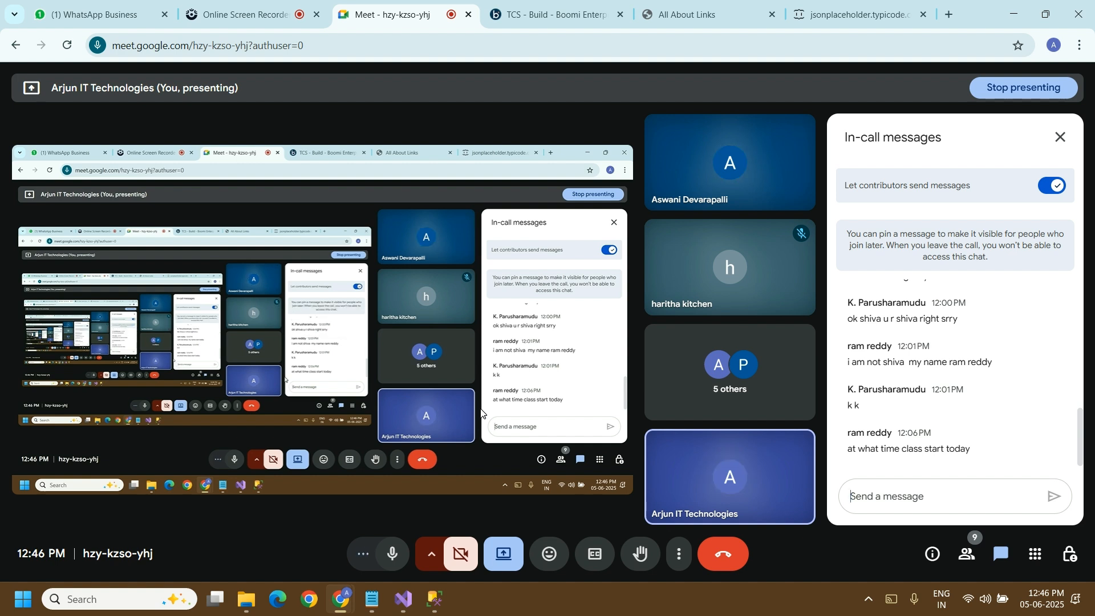
pyautogui.click(992, 597)
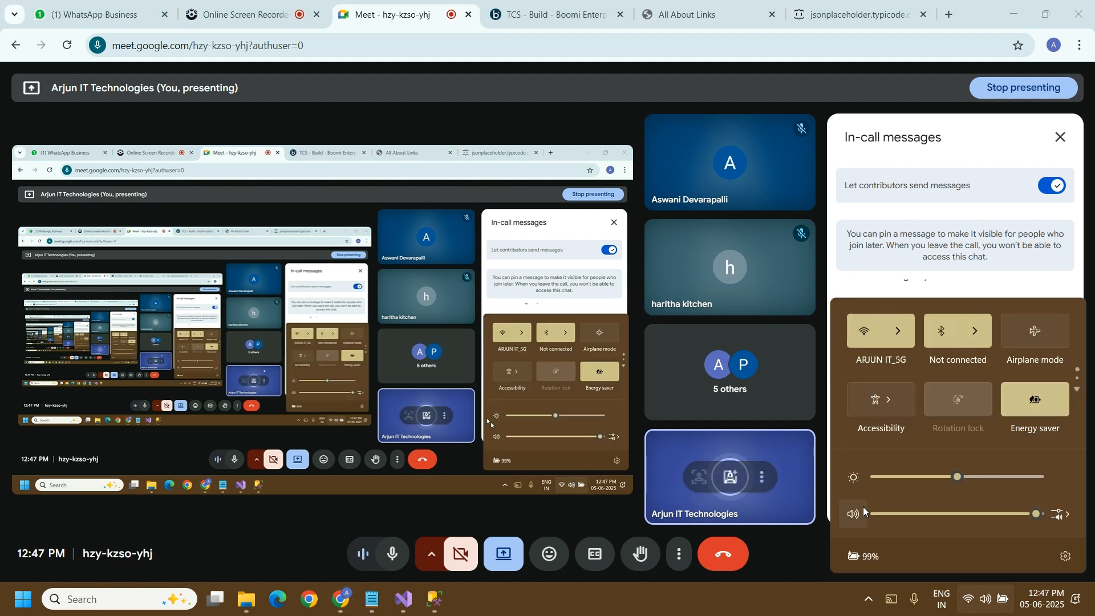
pyautogui.click(574, 14)
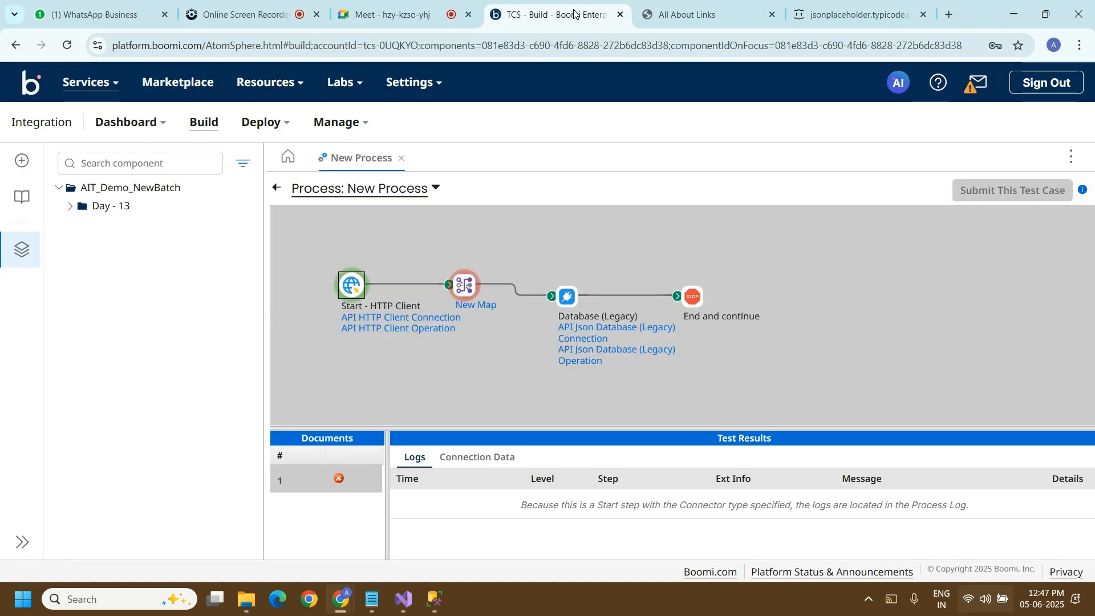
pyautogui.click(850, 14)
pyautogui.click(302, 50)
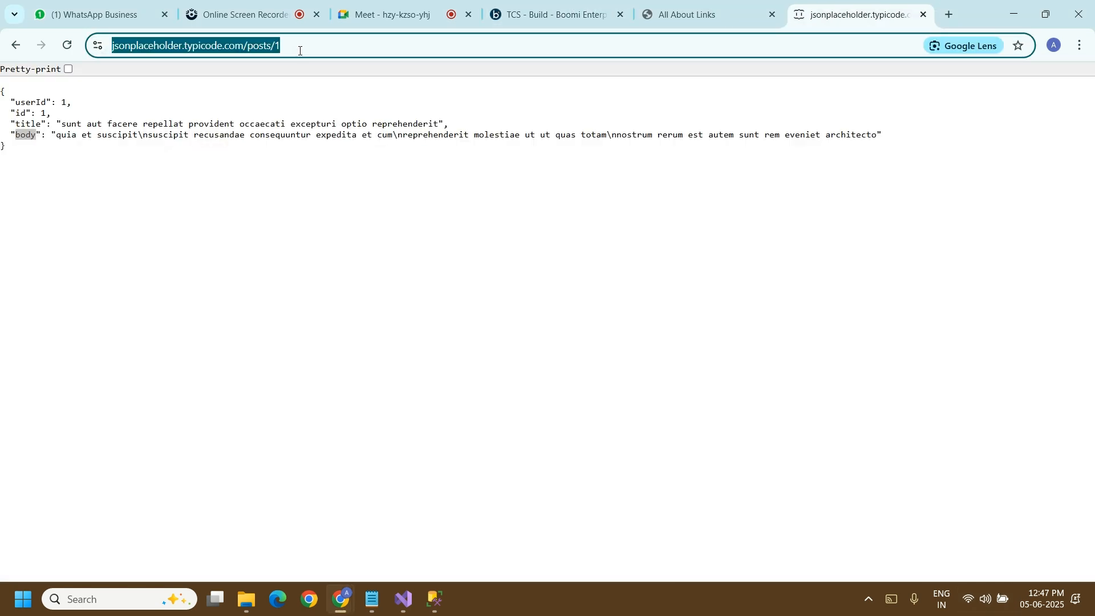
pyautogui.click(301, 51)
pyautogui.press('BackSpace')
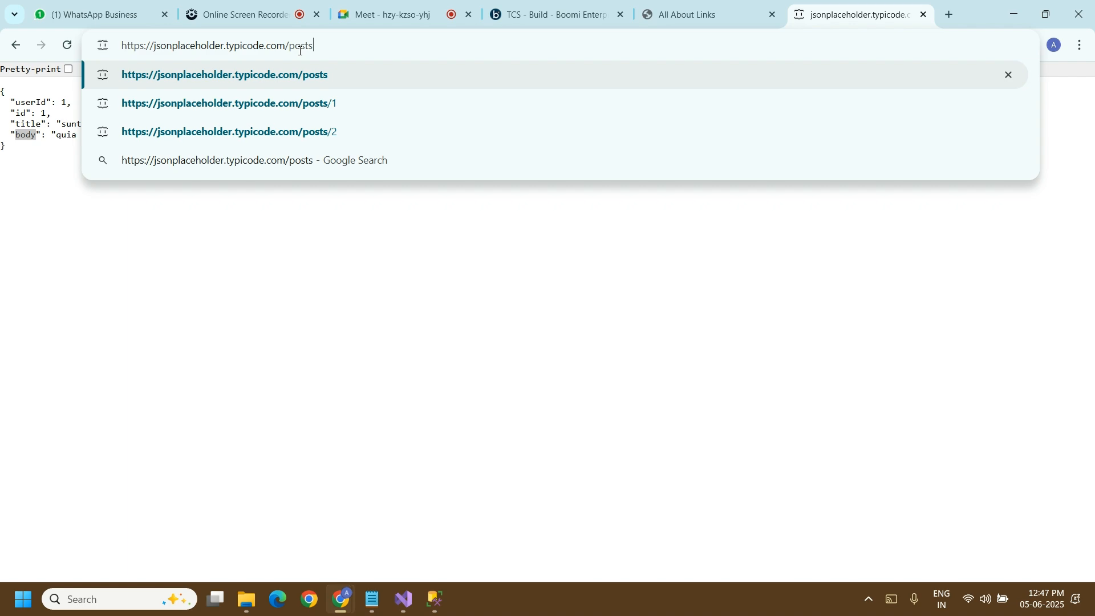
pyautogui.press('Return')
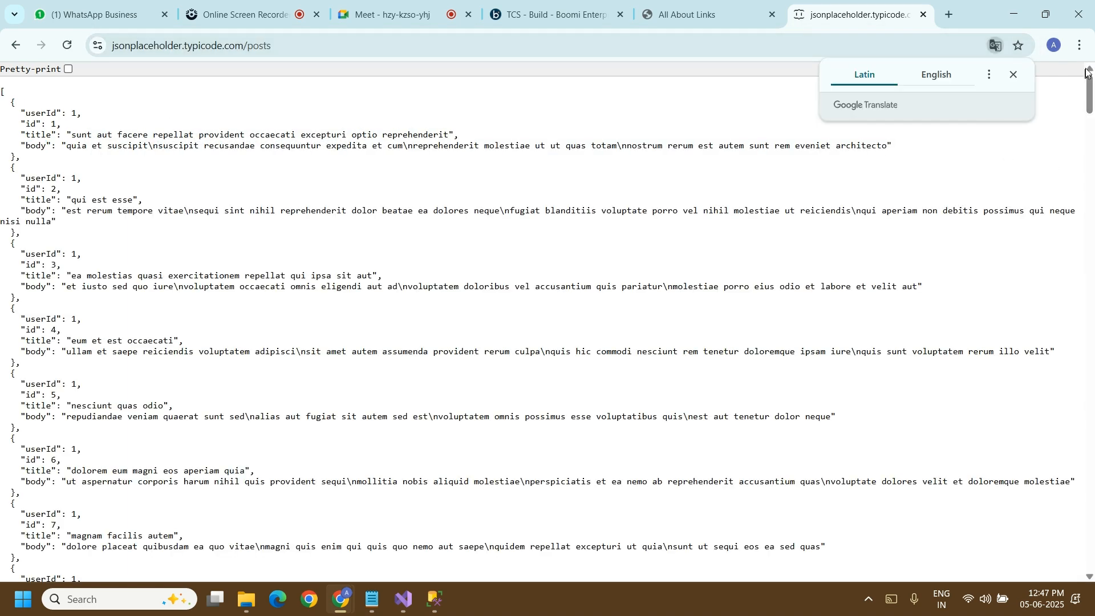
pyautogui.moveTo(1090, 88)
pyautogui.mouseDown()
pyautogui.moveTo(1078, 548)
pyautogui.moveTo(1079, 91)
pyautogui.mouseUp()
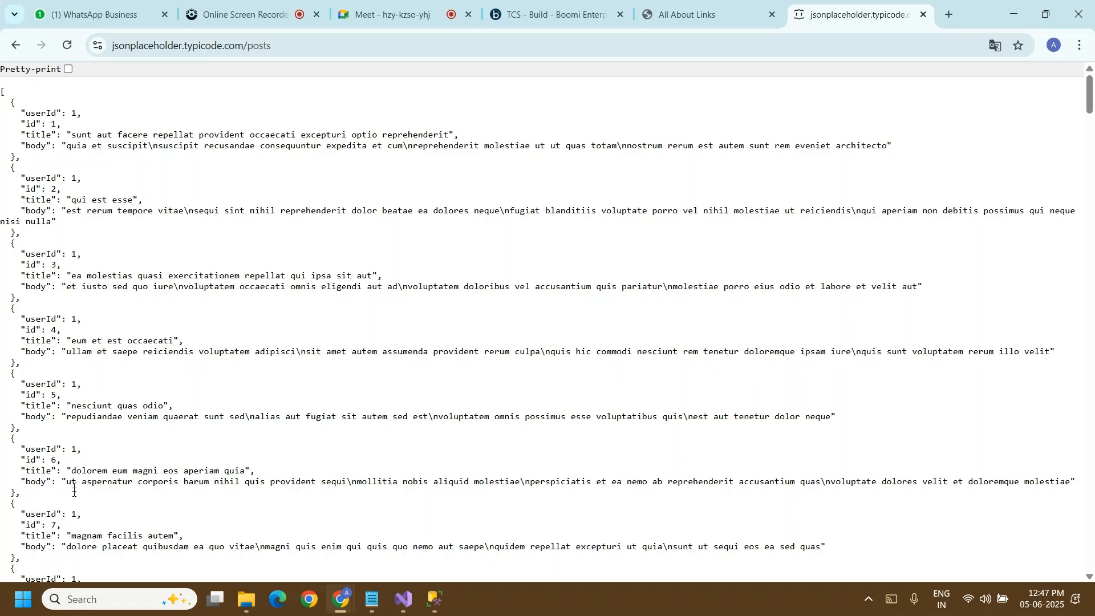
# Step: Copy the jsonplaceholder posts address and send it to the Dell Boomi Batch AIT group in WhatsApp
pyautogui.click(296, 40)
pyautogui.hotkey('ctrl', 'c')
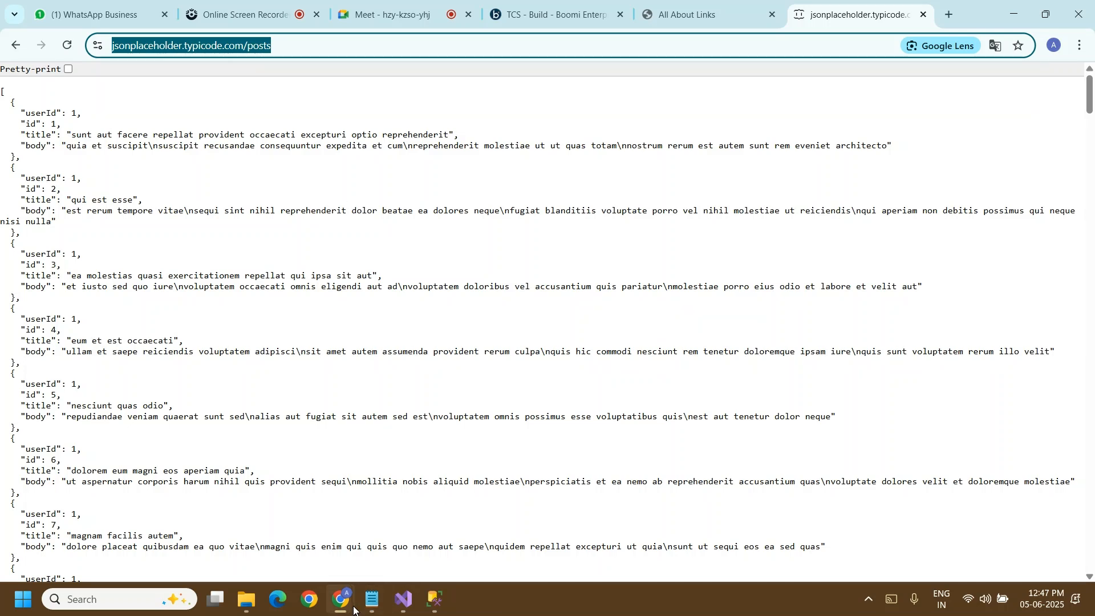
pyautogui.moveTo(354, 609)
pyautogui.click(94, 15)
pyautogui.click(448, 563)
pyautogui.hotkey('ctrl', 'v')
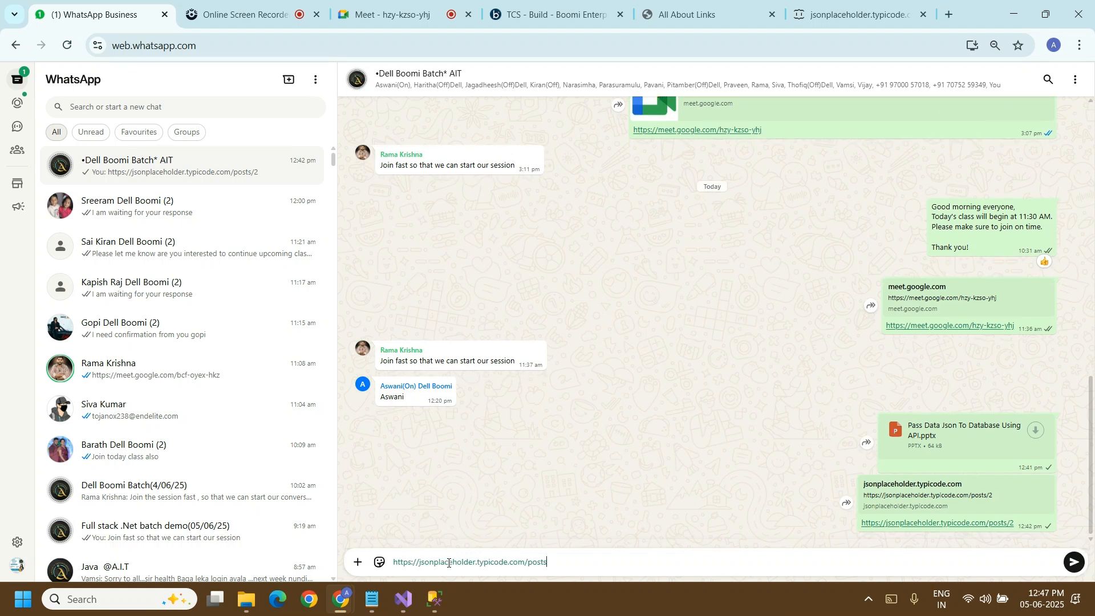
pyautogui.press('Return')
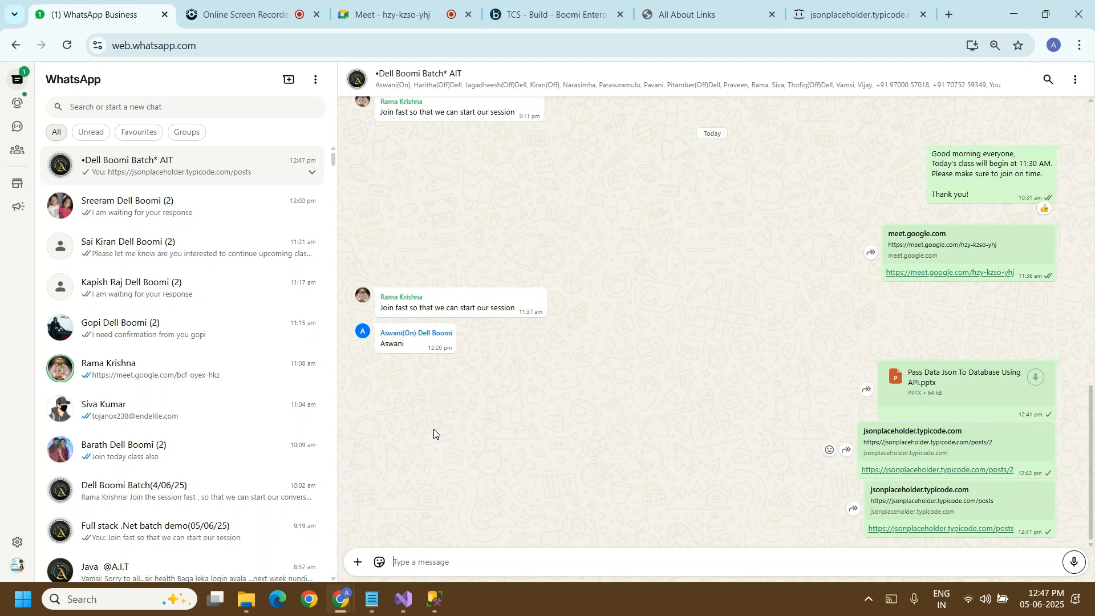
# Step: Return to the jsonplaceholder posts page and copy its entire JSON array, from the opening to the closing bracket
pyautogui.click(857, 14)
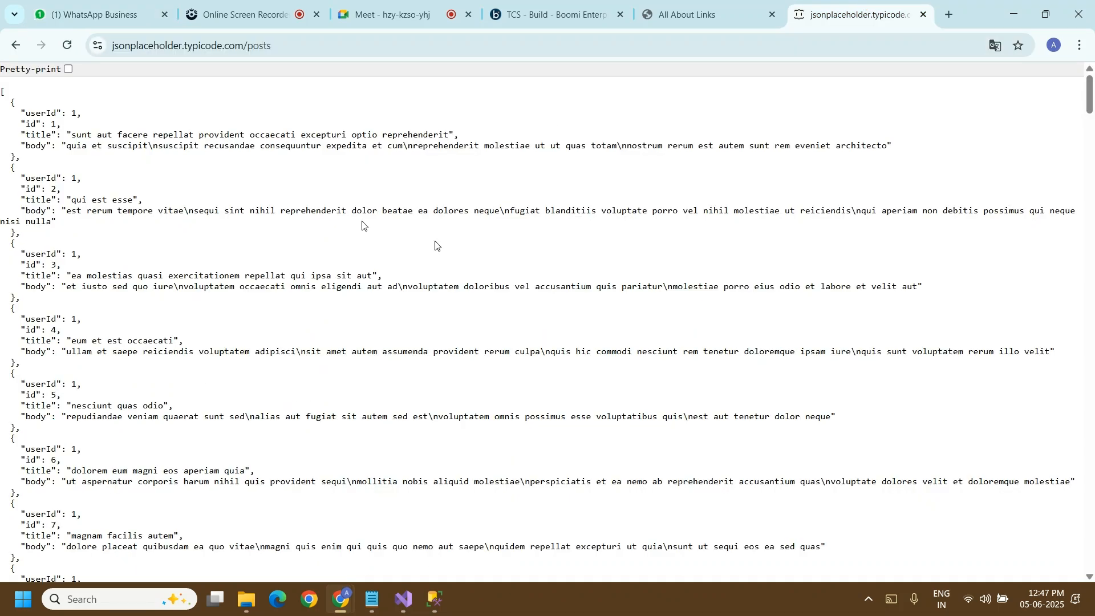
pyautogui.moveTo(0, 90); pyautogui.dragTo(11, 576)
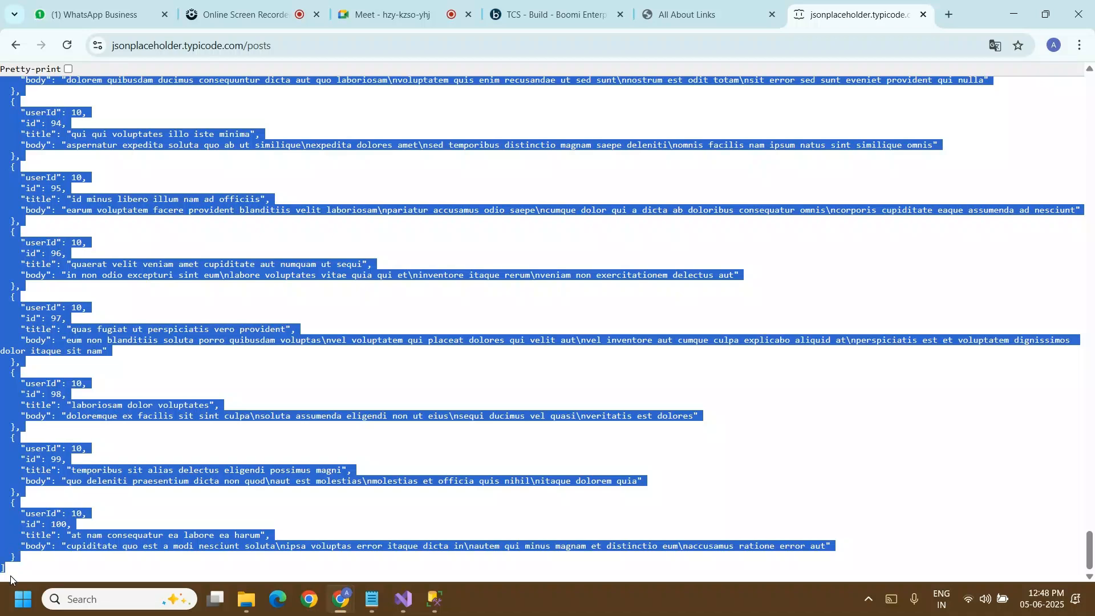
pyautogui.click(1093, 605)
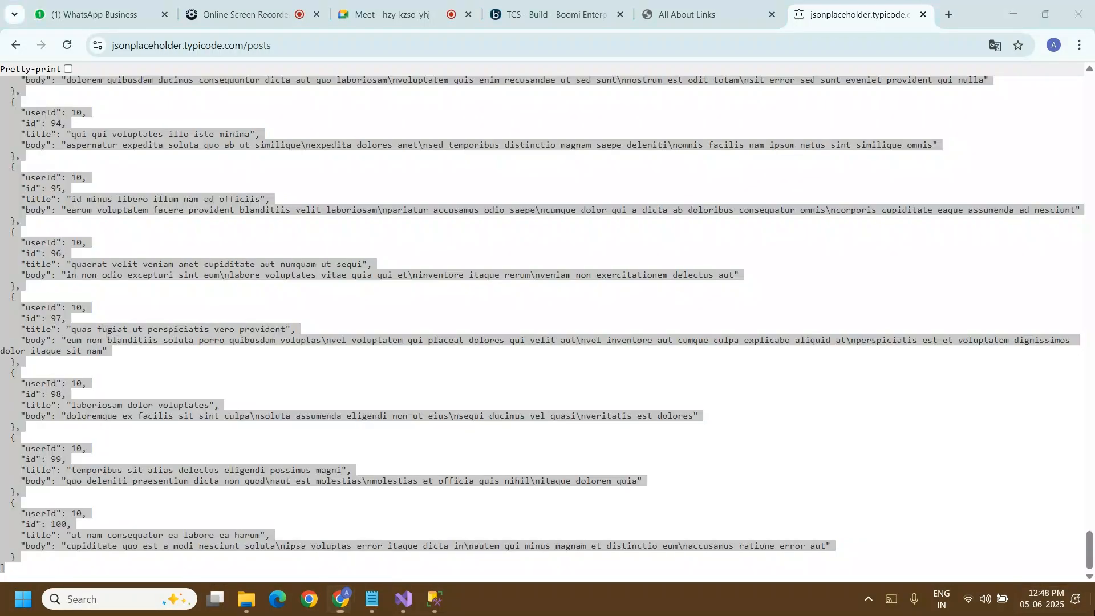
# Step: Open employeeData.json from the Music folder, replace its whole content with the copied posts array, and save and close it
pyautogui.click(251, 599)
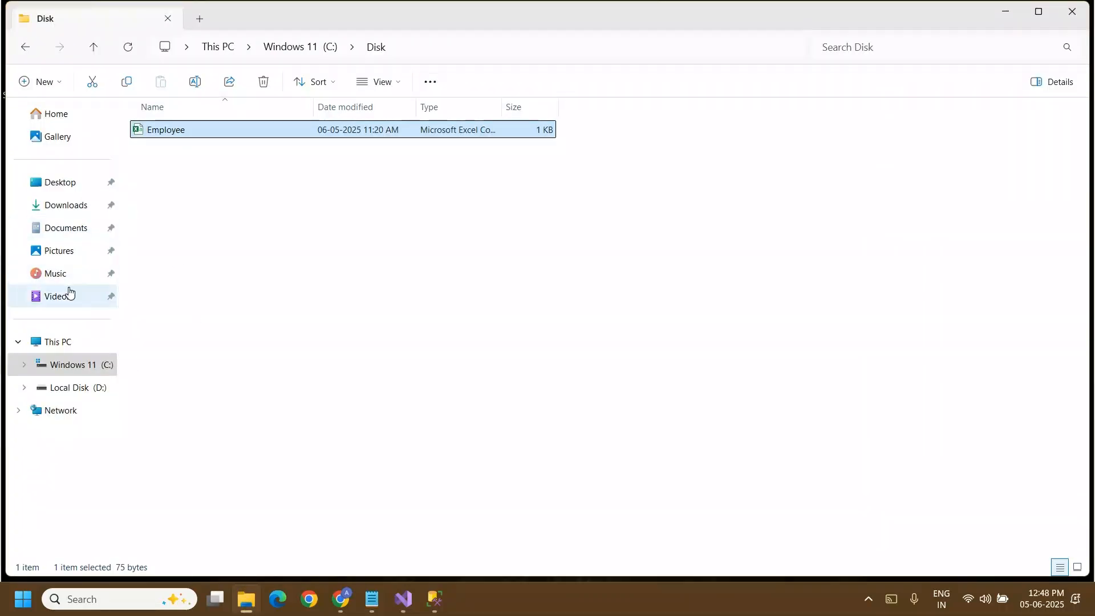
pyautogui.click(69, 293)
pyautogui.click(56, 275)
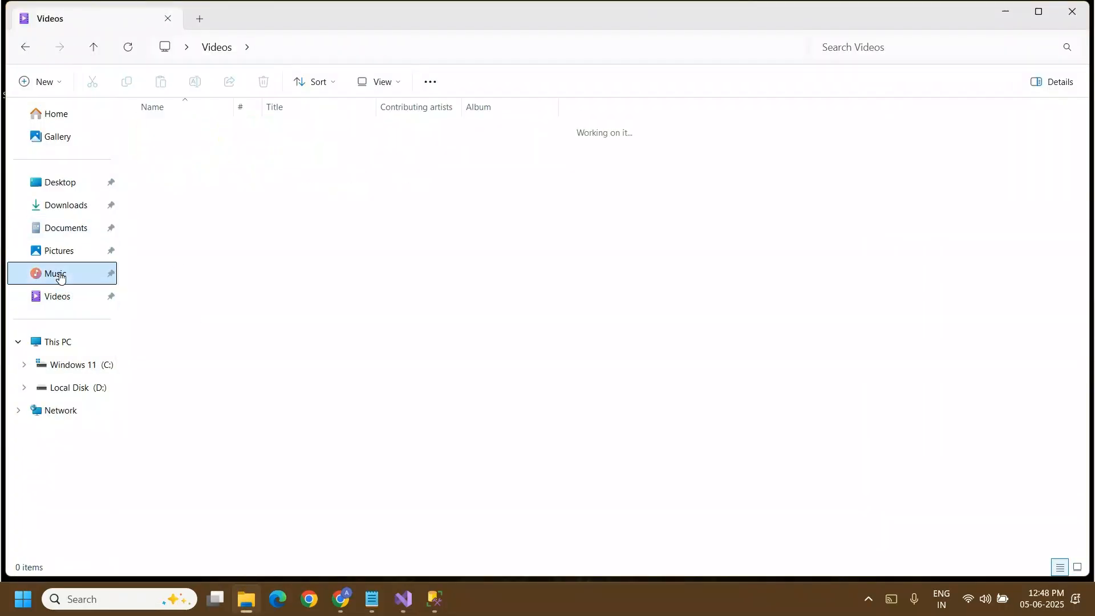
pyautogui.doubleClick(212, 171)
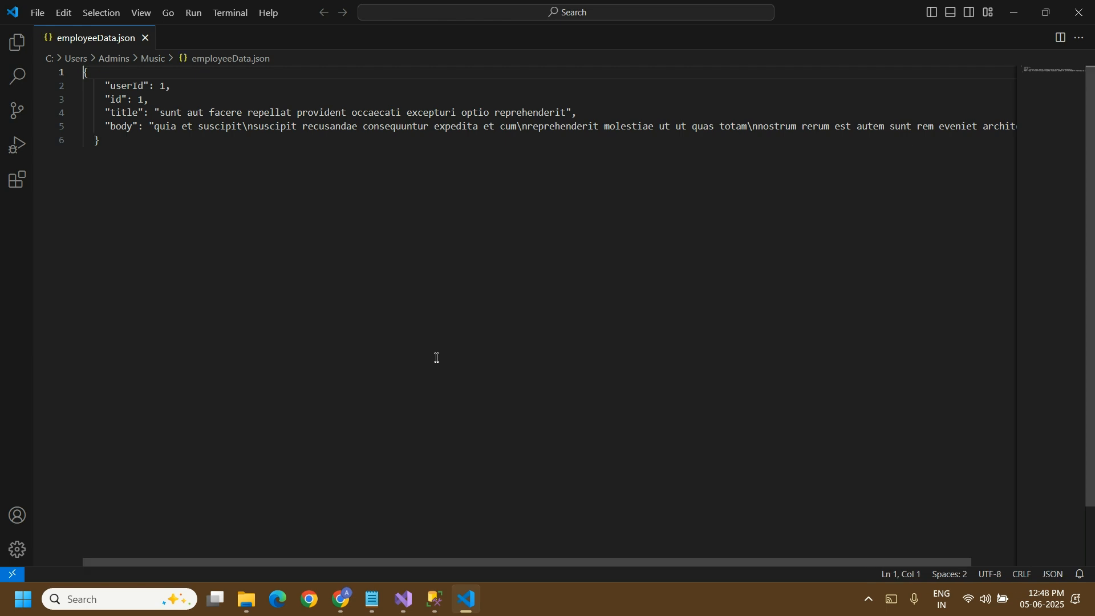
pyautogui.hotkey('ctrl', 'a')
pyautogui.hotkey('ctrl', 'v')
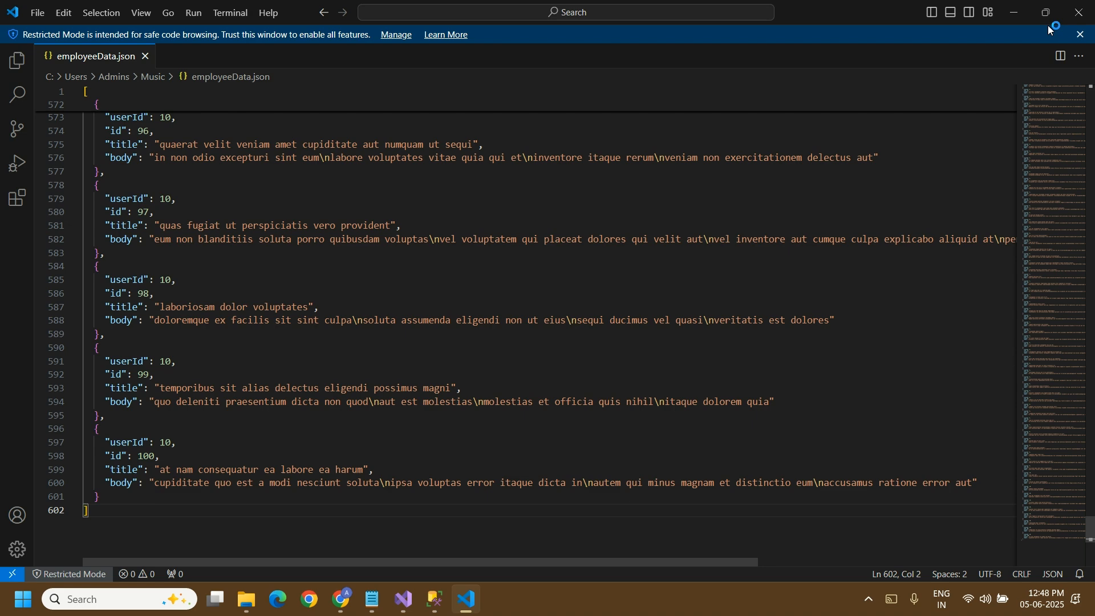
pyautogui.click(1082, 10)
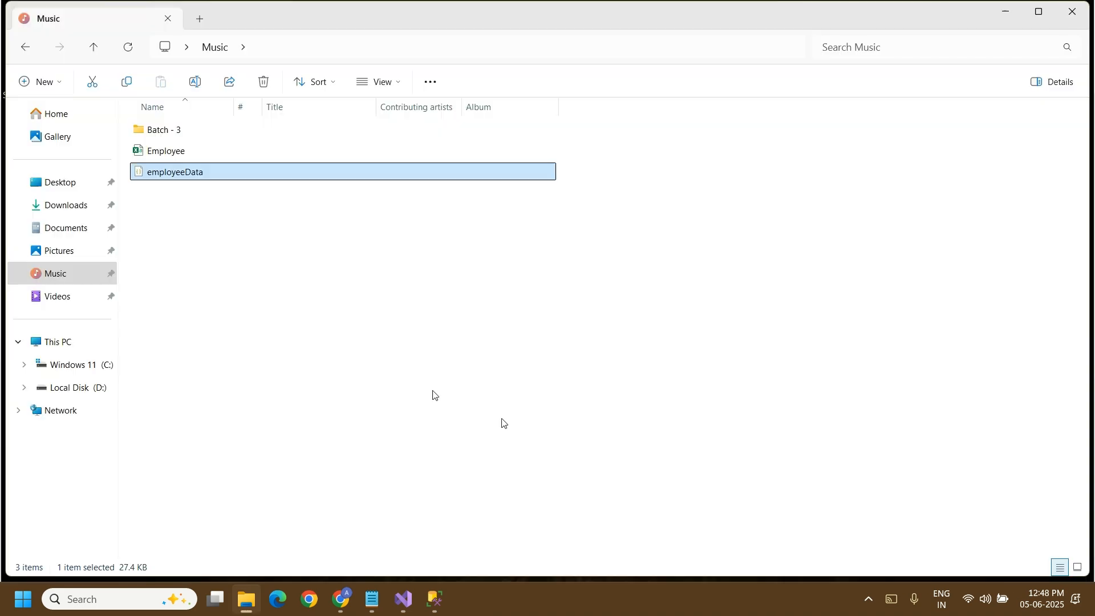
pyautogui.click(520, 480)
# Step: Switch back to New Process in Boomi and leave its test results for the process canvas
pyautogui.moveTo(349, 612)
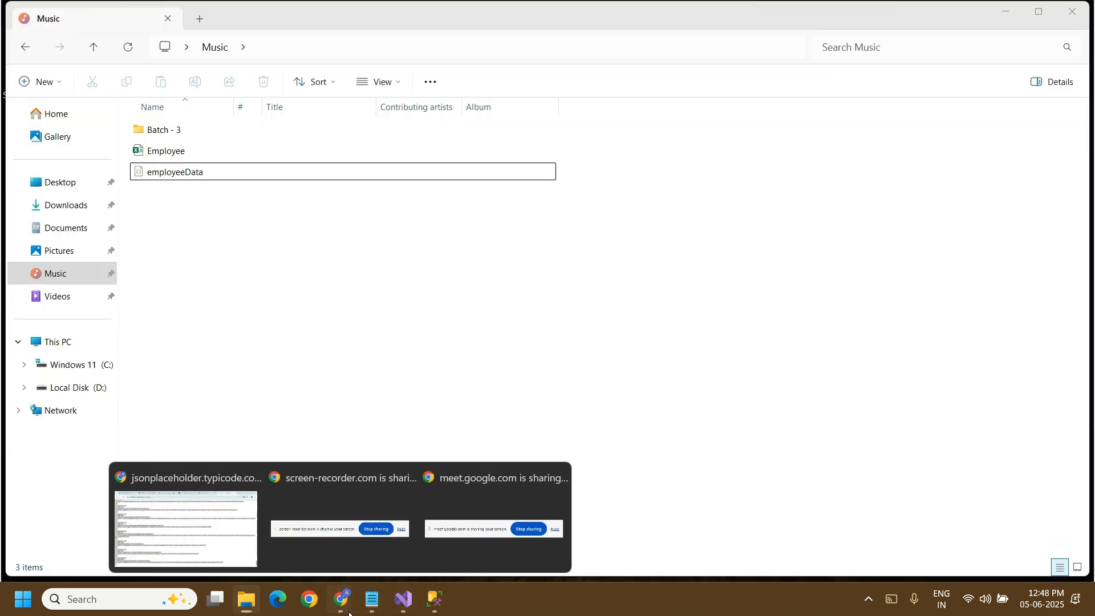
pyautogui.click(203, 530)
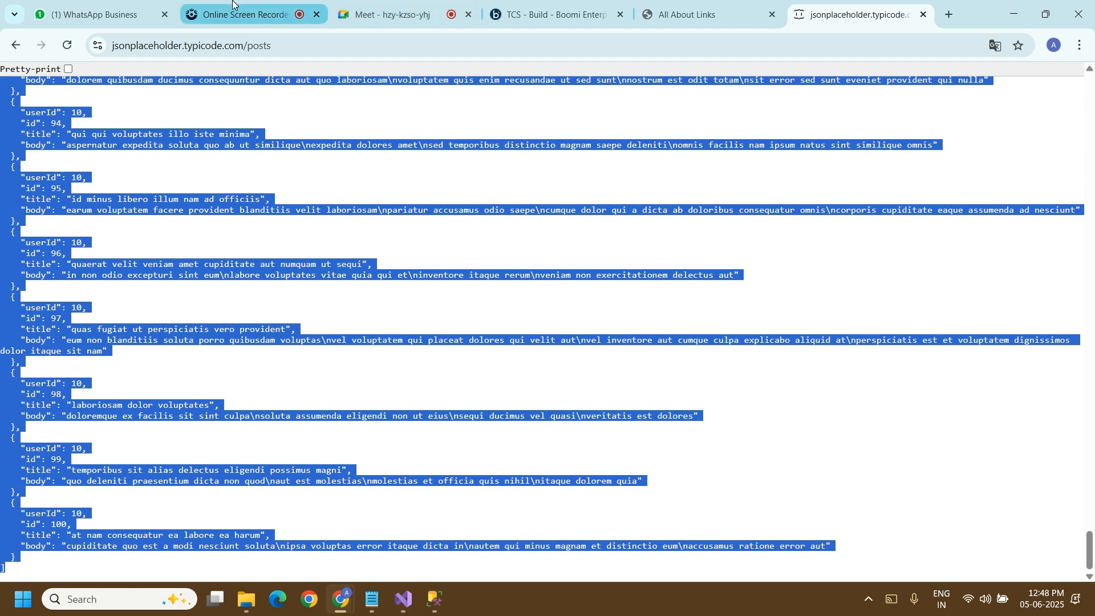
pyautogui.click(549, 14)
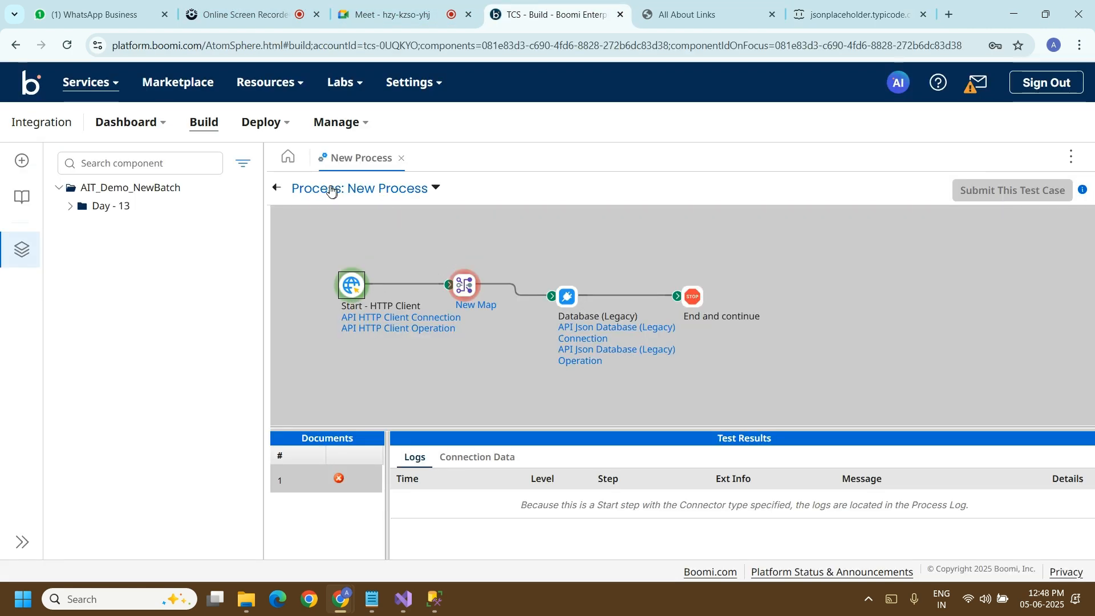
pyautogui.click(277, 188)
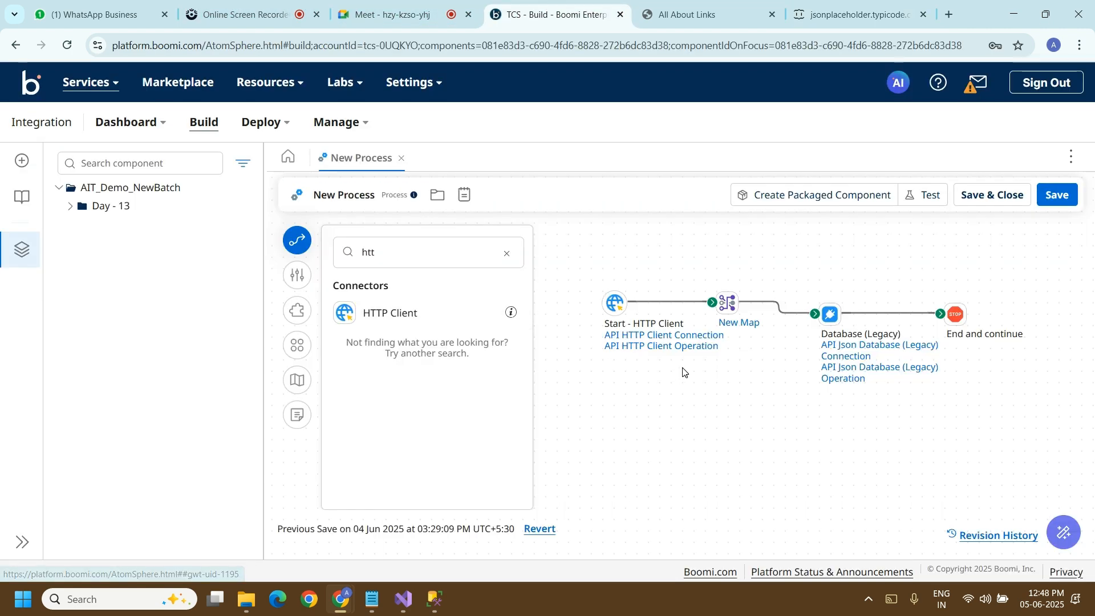
# Step: Review the API HTTP Client Operation used by the HTTP Client start step, and close it
pyautogui.click(615, 303)
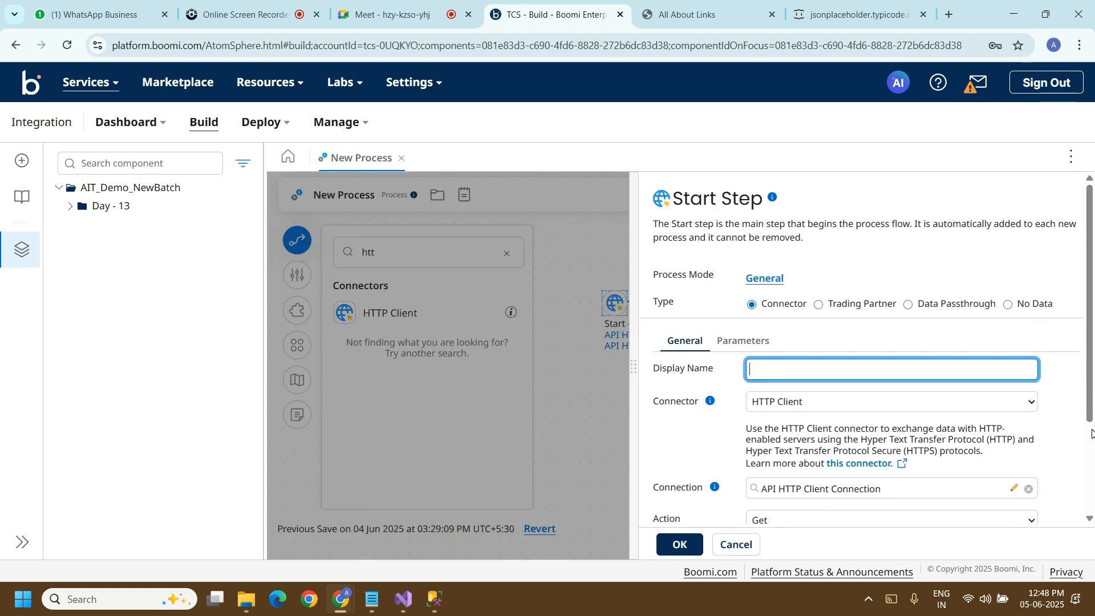
pyautogui.scroll(-3, 1091, 429)
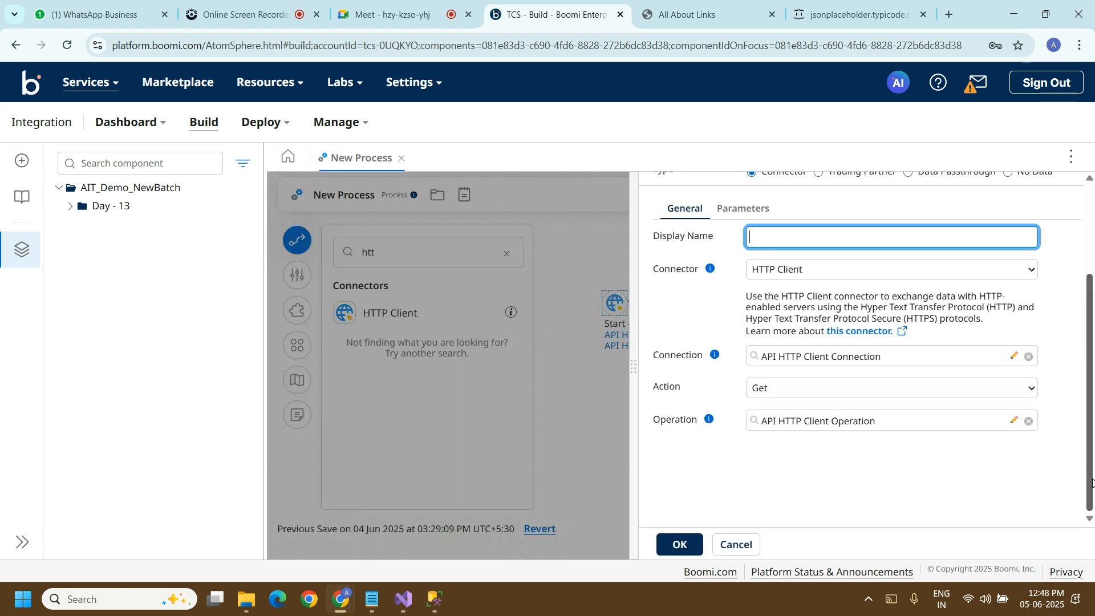
pyautogui.click(1015, 421)
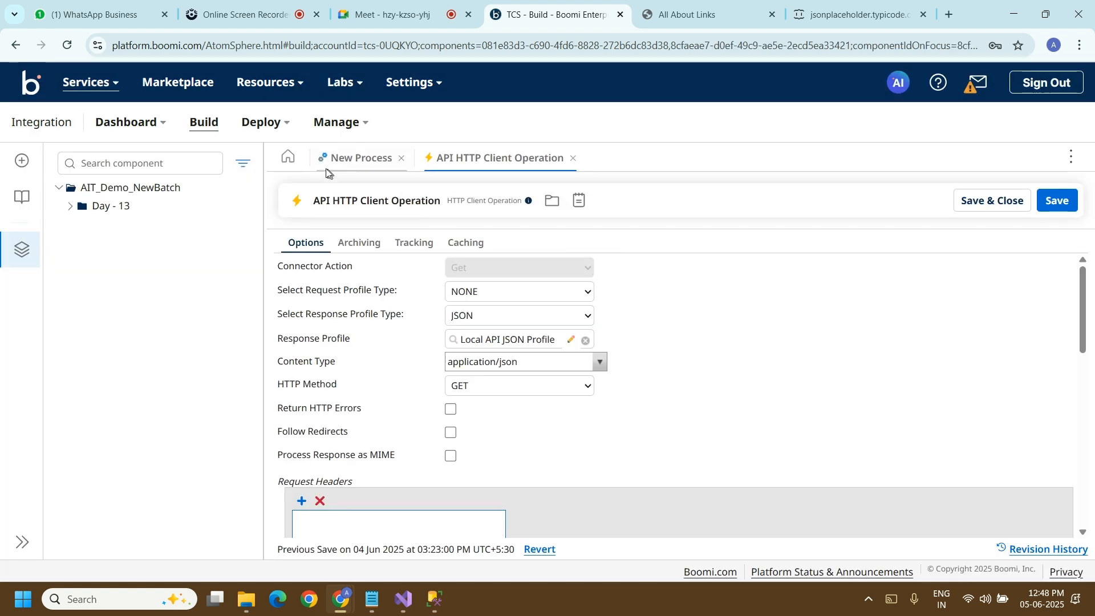
pyautogui.click(575, 159)
pyautogui.click(686, 547)
# Step: Open New Map from the map step and open its source profile, Local API JSON Profile, for editing
pyautogui.click(726, 305)
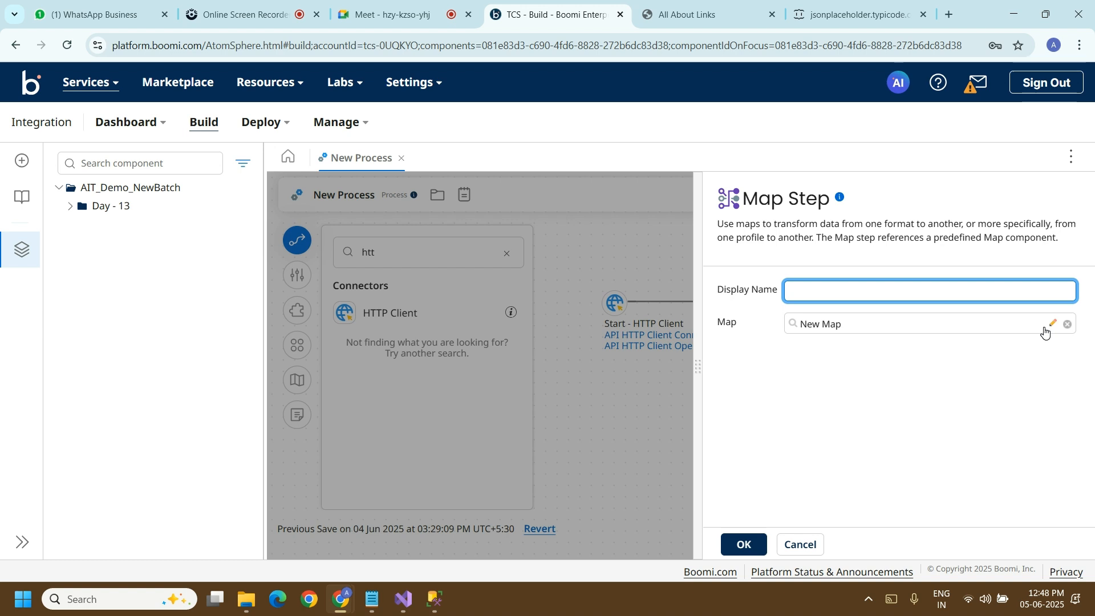
pyautogui.click(1052, 324)
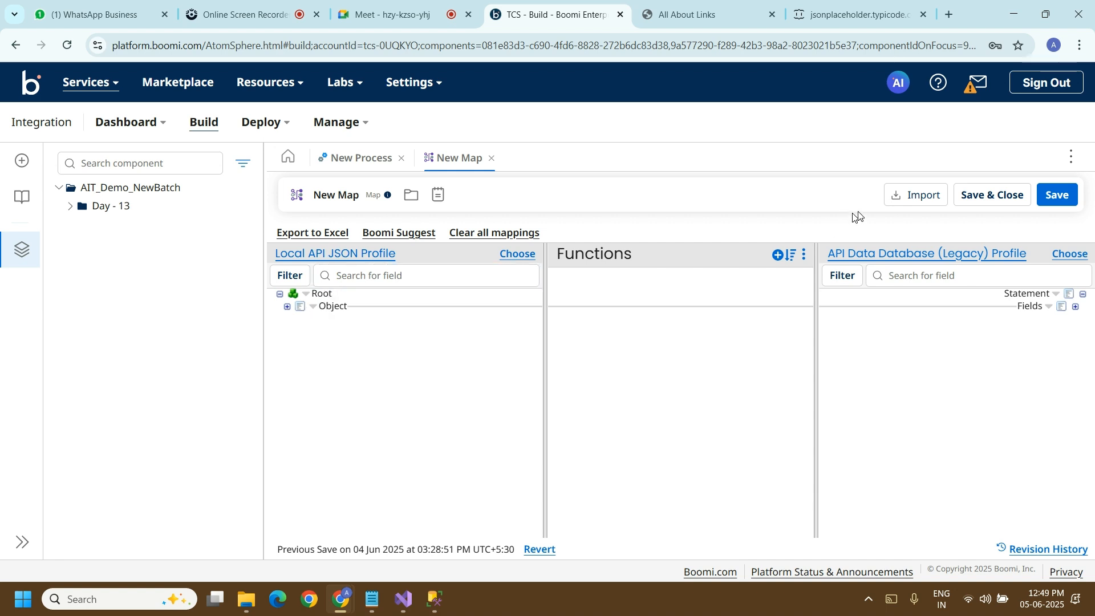
pyautogui.click(502, 260)
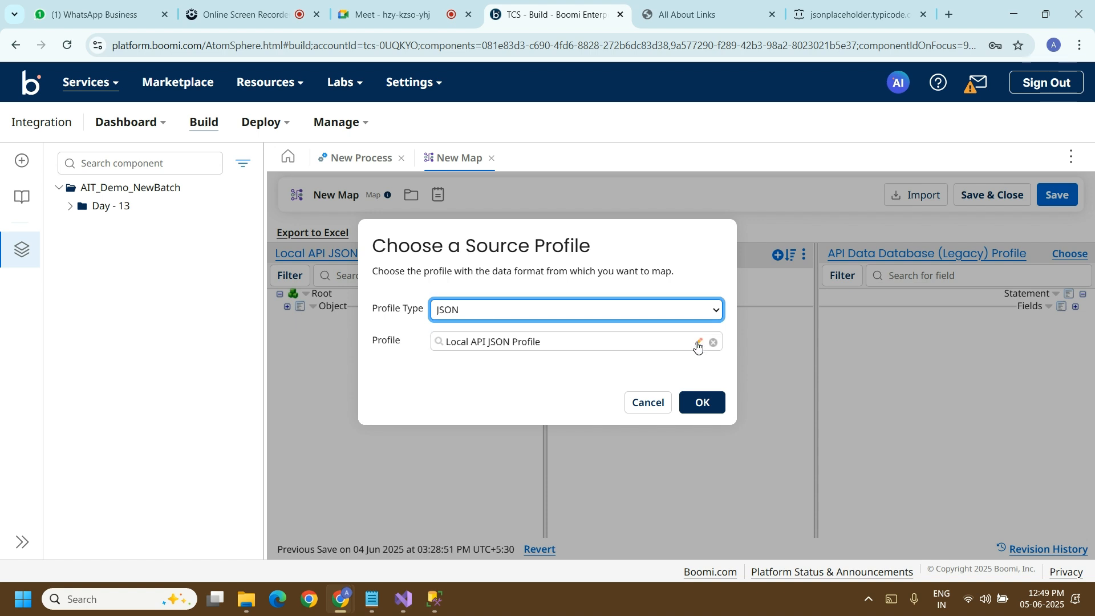
pyautogui.click(697, 344)
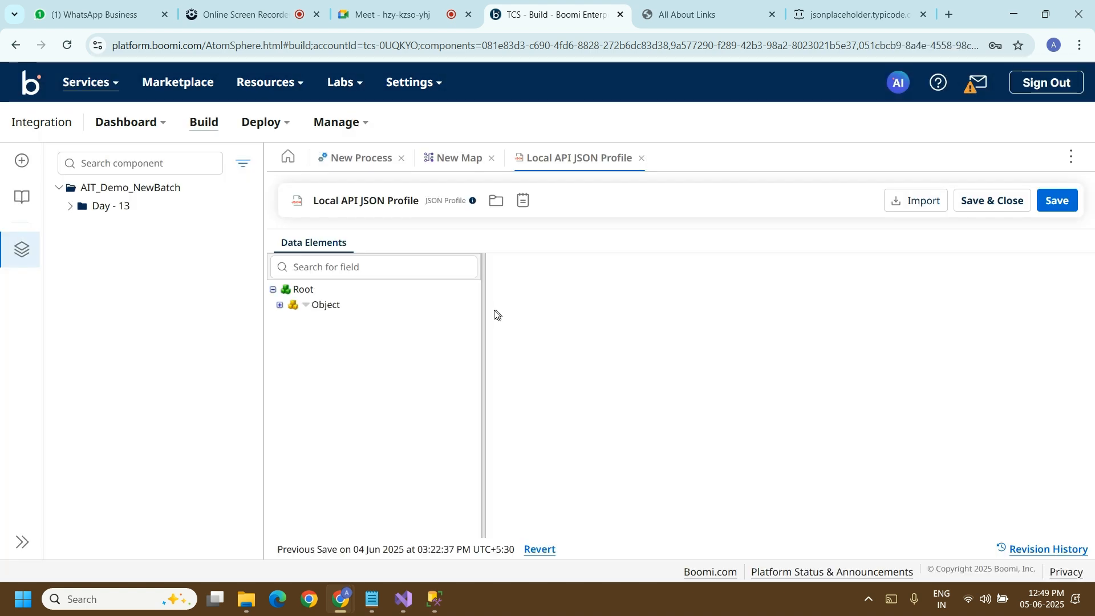
# Step: Import employeeData from the Music folder as a JSON file into Local API JSON Profile
pyautogui.click(923, 203)
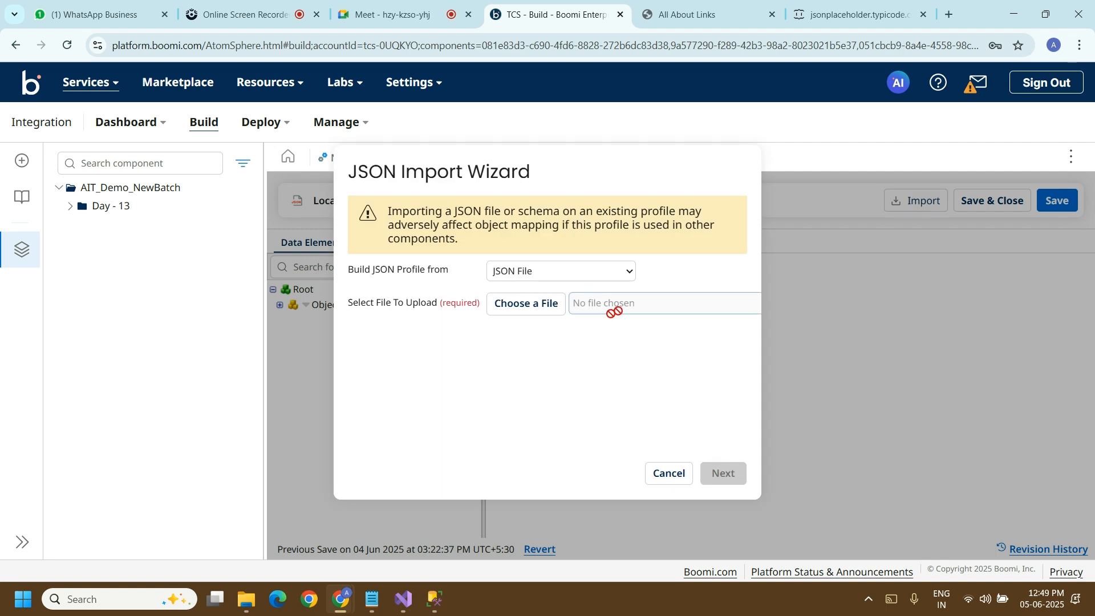
pyautogui.click(558, 313)
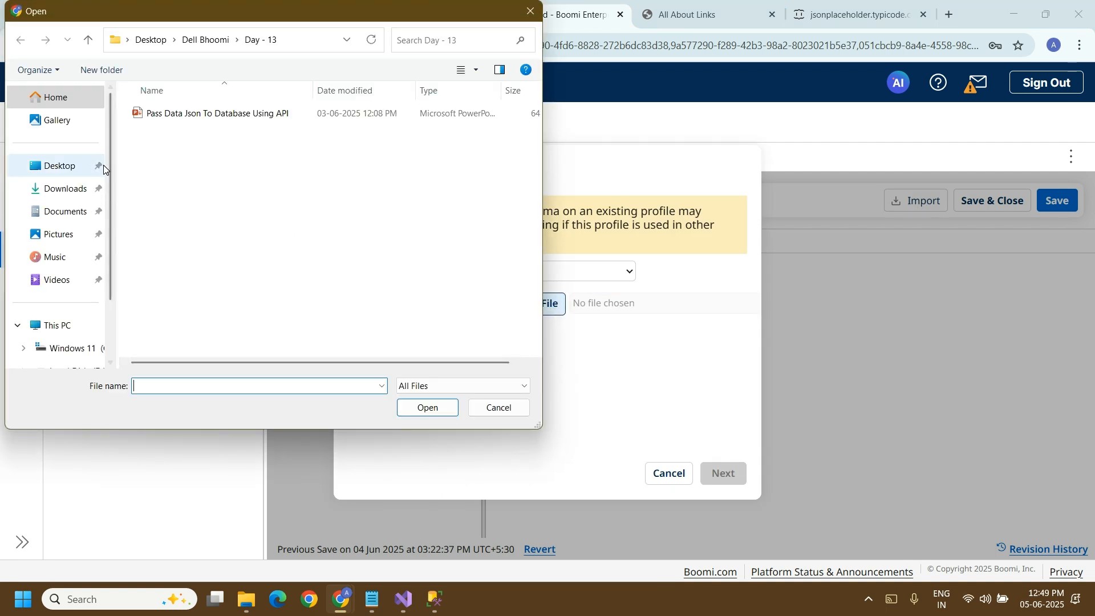
pyautogui.click(59, 234)
pyautogui.click(61, 261)
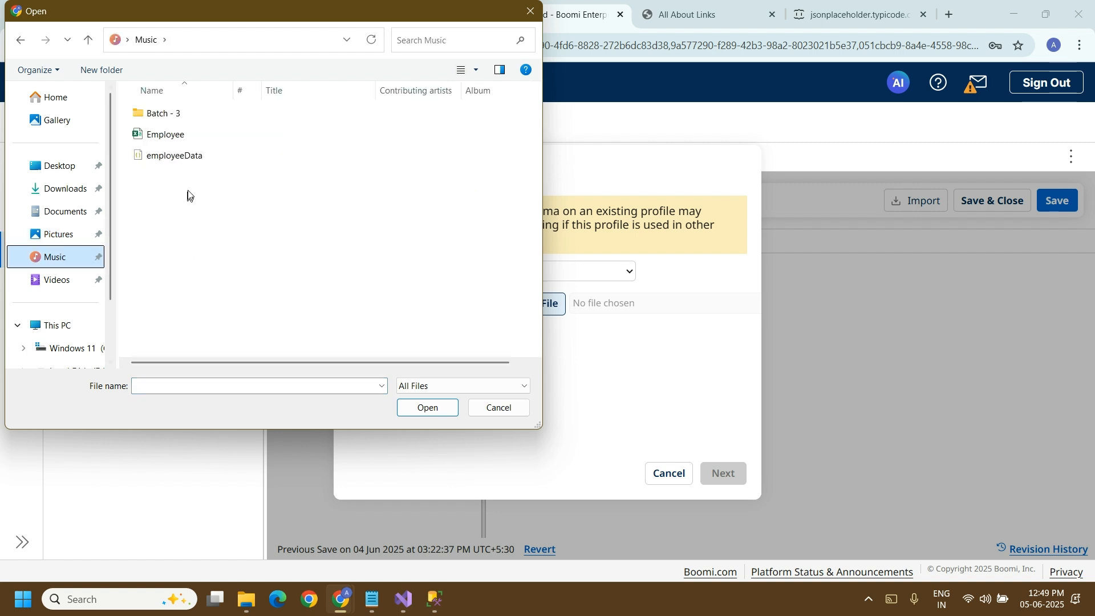
pyautogui.click(180, 157)
pyautogui.click(426, 409)
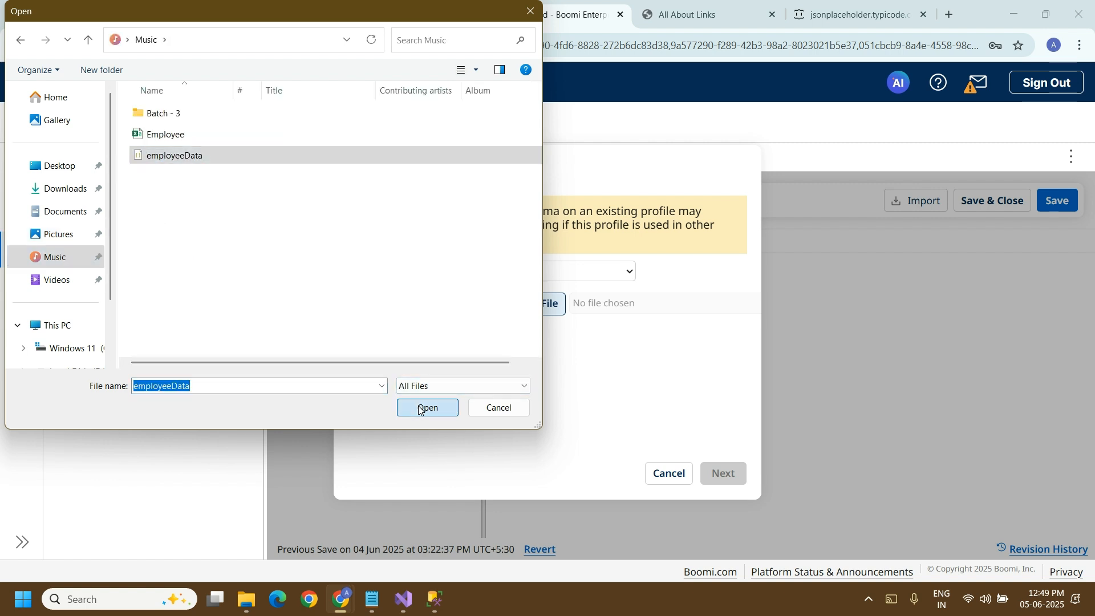
pyautogui.click(734, 475)
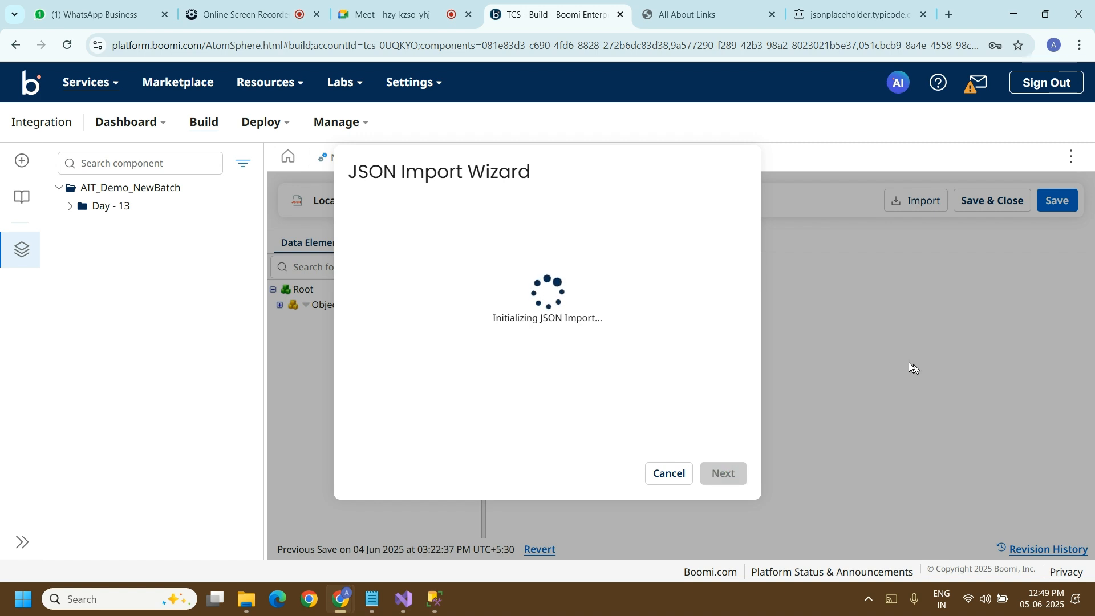
pyautogui.click(732, 476)
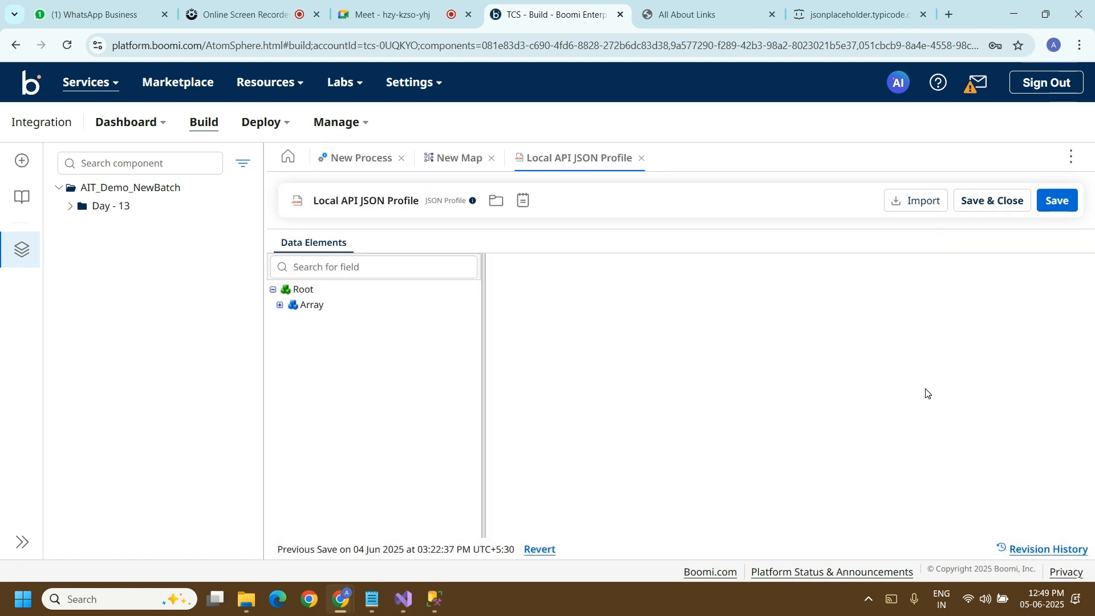
# Step: Save and close Local API JSON Profile and confirm it as the source profile of New Map
pyautogui.click(982, 202)
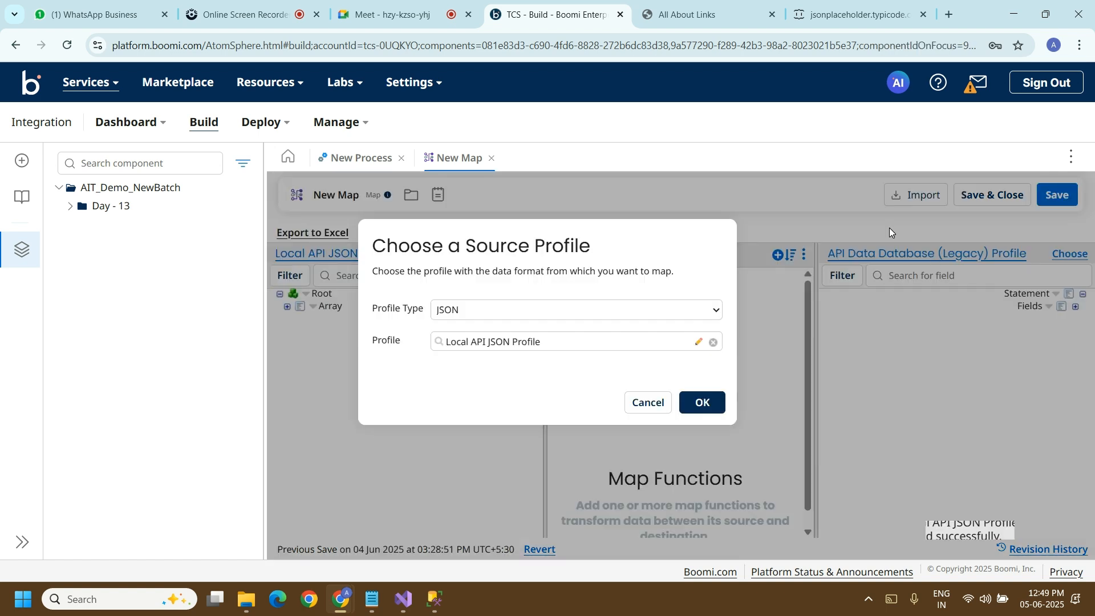
pyautogui.click(693, 409)
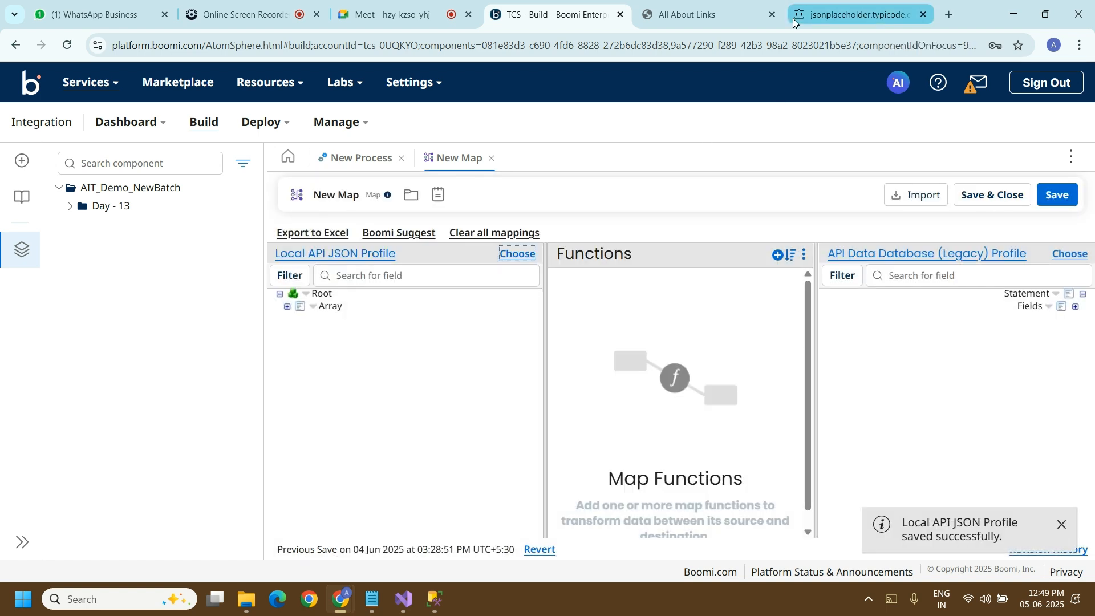
pyautogui.click(713, 10)
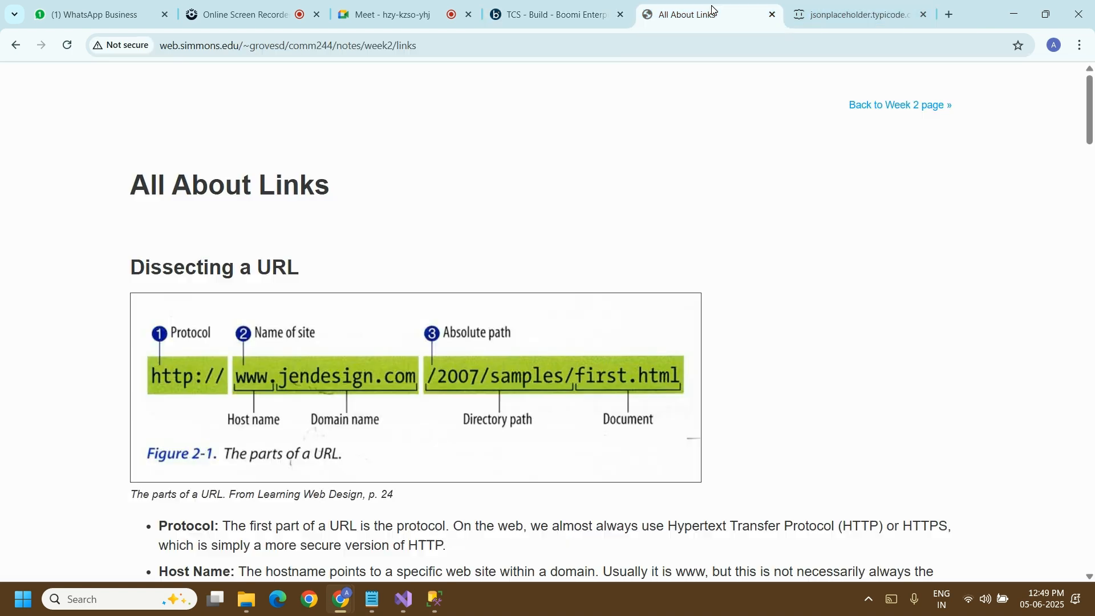
pyautogui.click(569, 16)
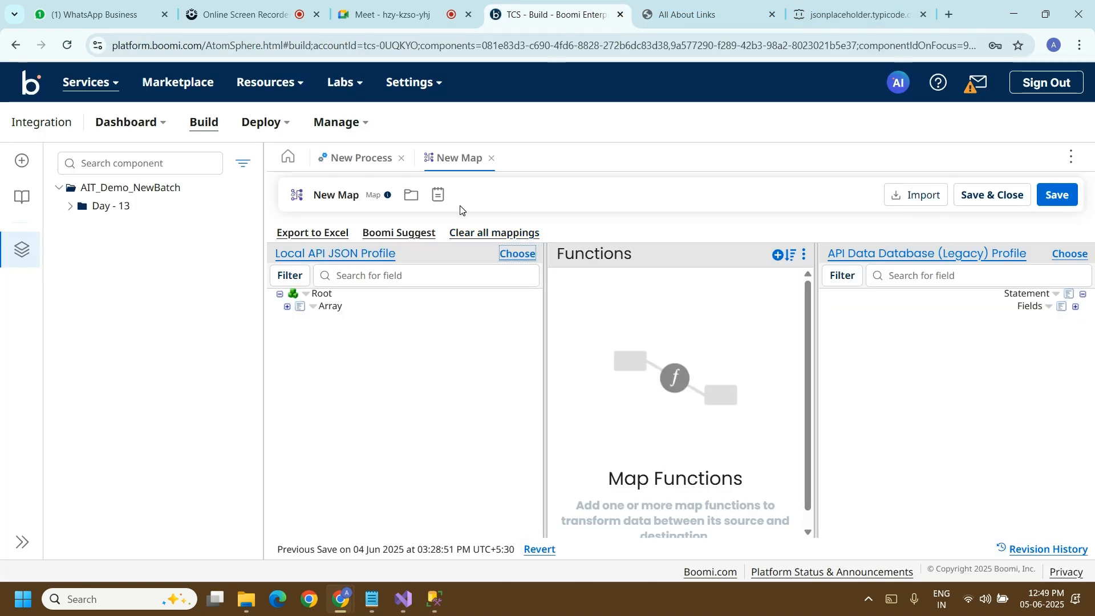
# Step: Save and close New Map, keeping it in the map step, and run a test of New Process on the Administrator runtime
pyautogui.click(985, 195)
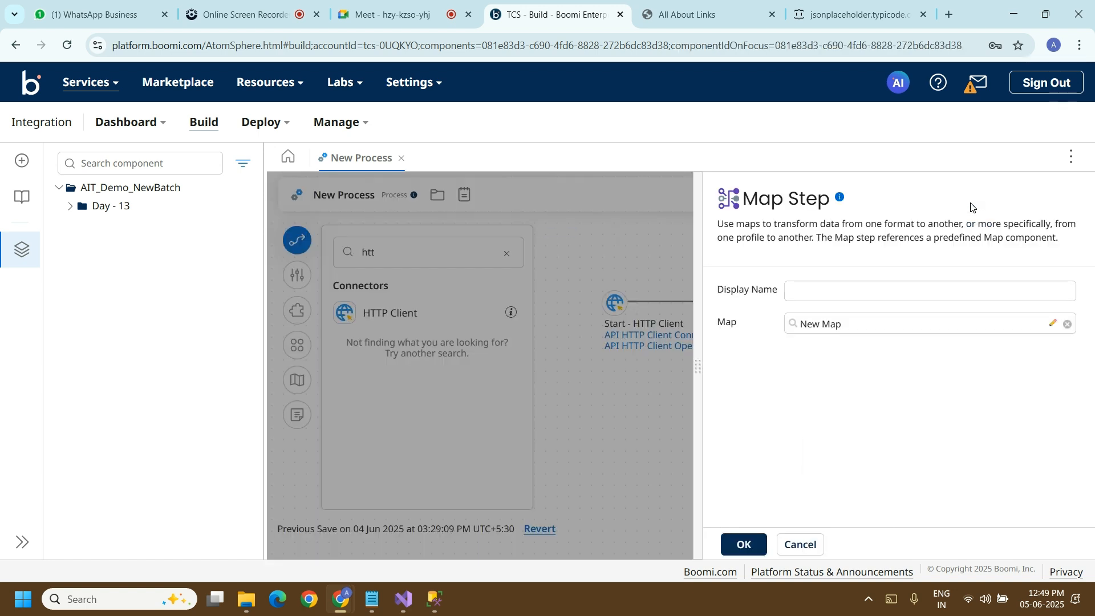
pyautogui.click(743, 543)
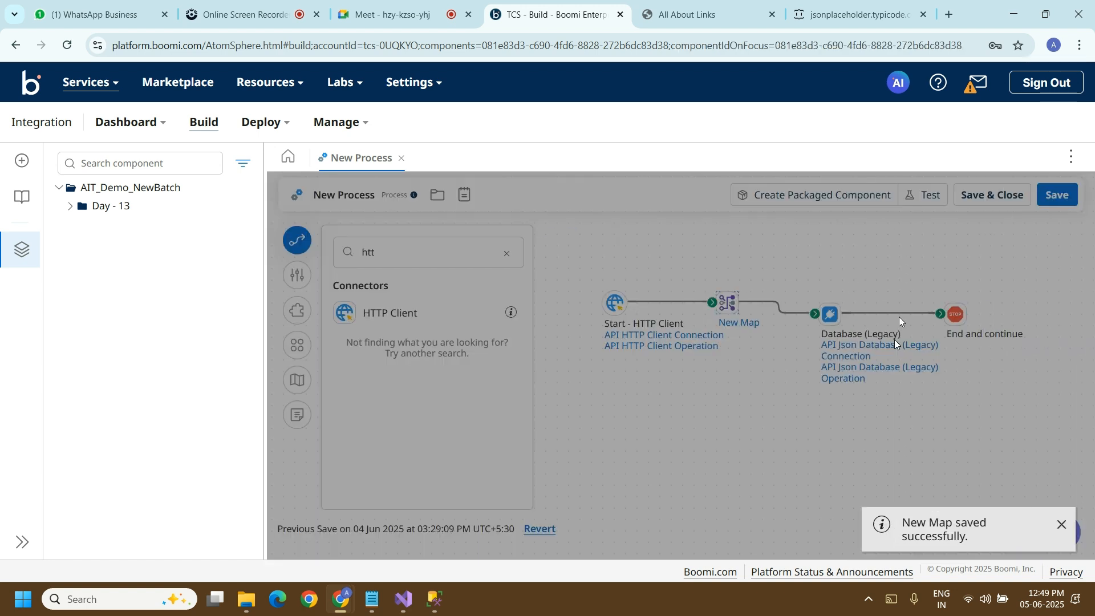
pyautogui.click(921, 197)
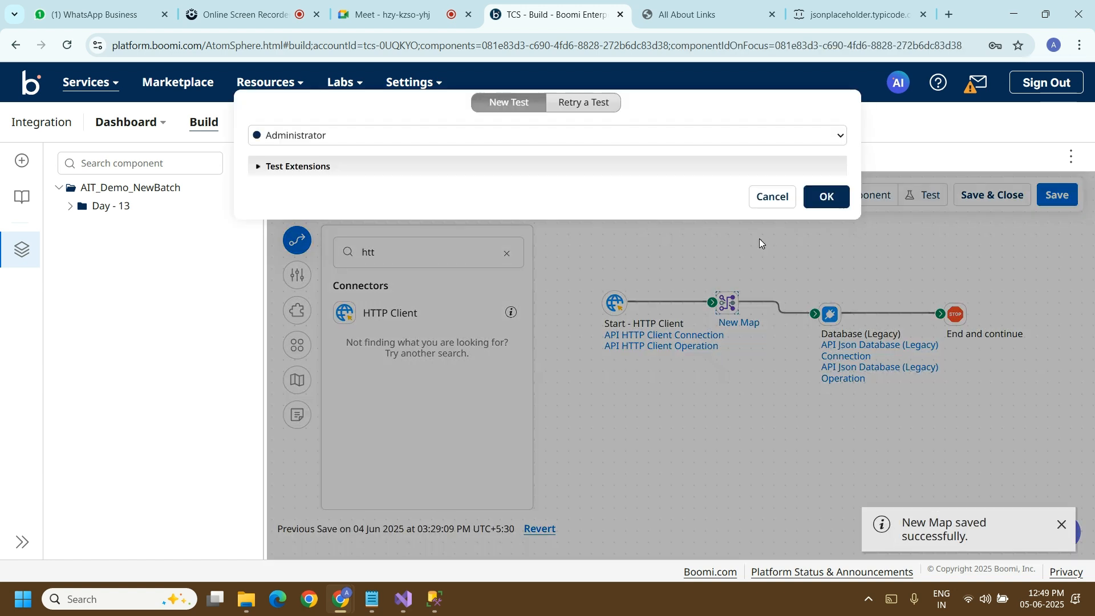
pyautogui.click(847, 203)
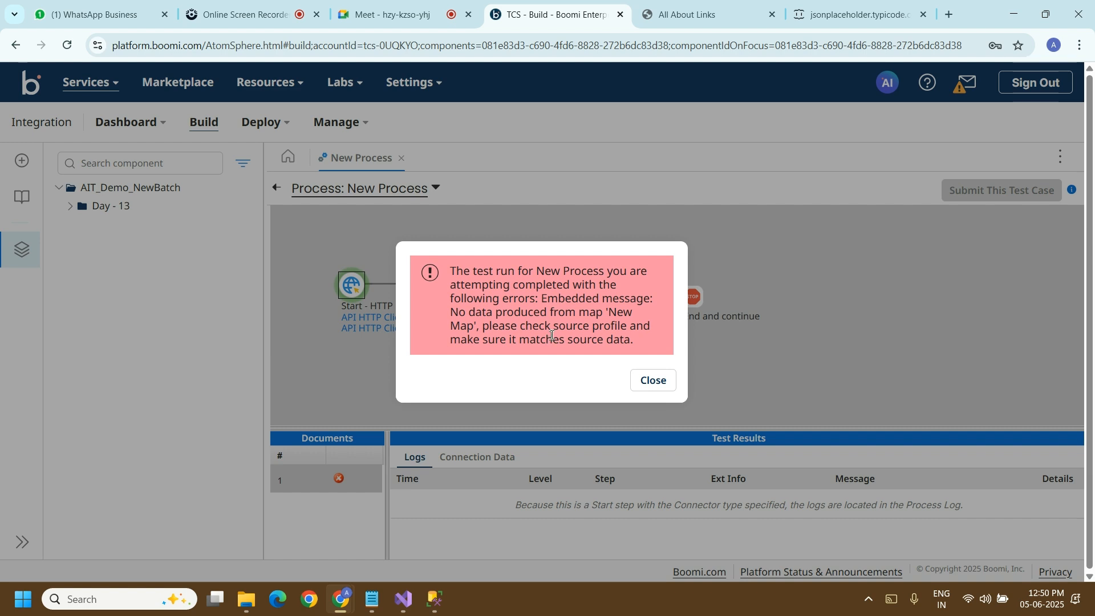
# Step: Search the web for the full error message of the New Process test run
pyautogui.moveTo(556, 325); pyautogui.dragTo(629, 329)
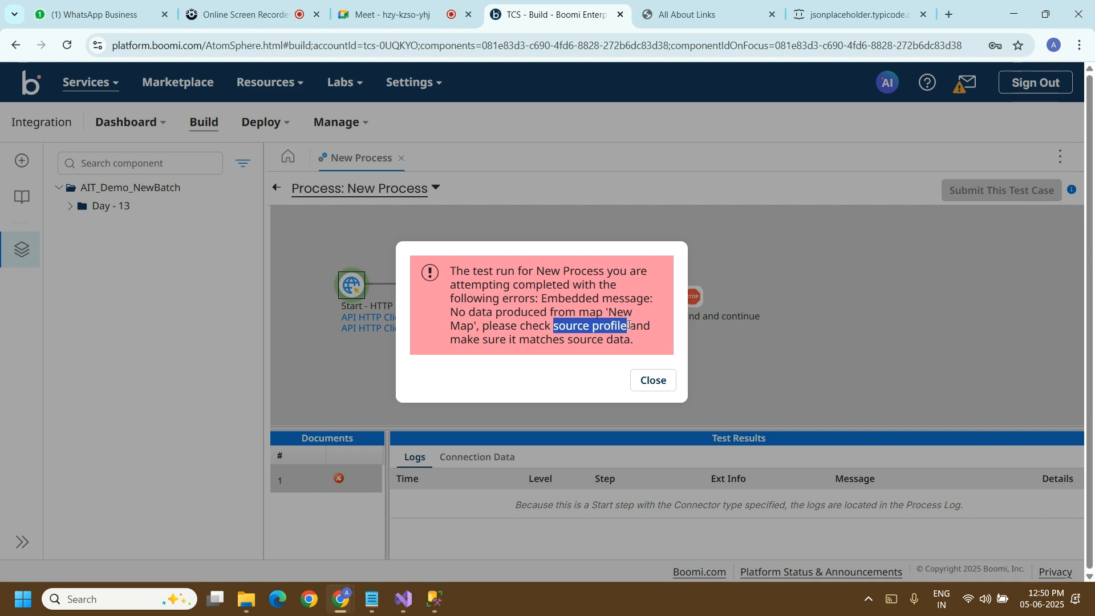
pyautogui.moveTo(625, 323); pyautogui.dragTo(624, 321)
pyautogui.moveTo(454, 272); pyautogui.dragTo(666, 361)
pyautogui.rightClick(522, 259)
pyautogui.click(562, 315)
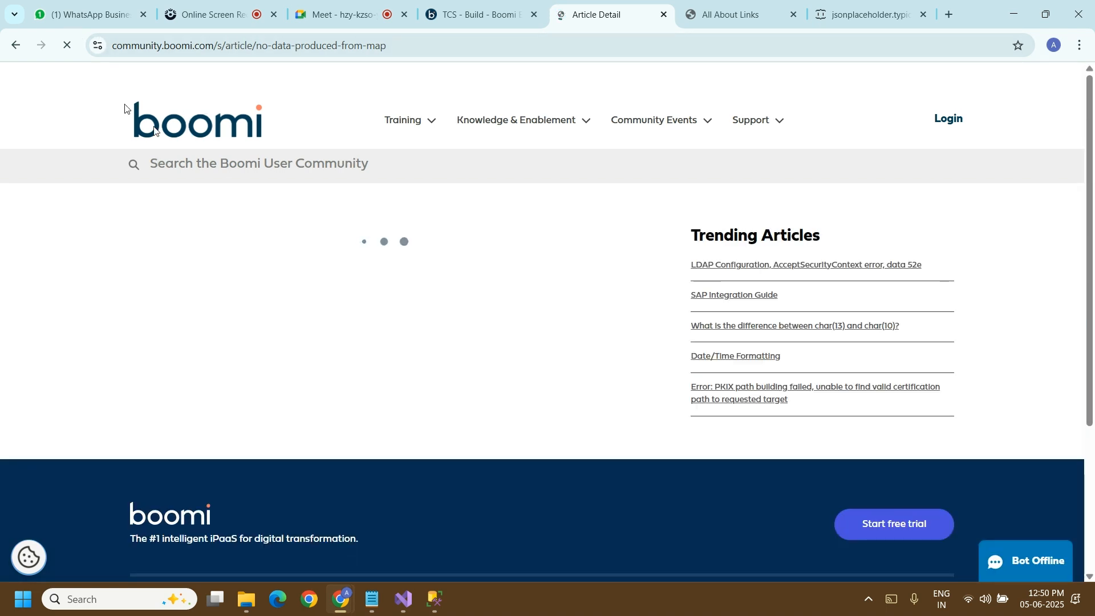
# Step: Read the source profile mismatch solution in the Boomi community article on no data produced from map, and return to the process test
pyautogui.moveTo(1093, 183); pyautogui.dragTo(1024, 317)
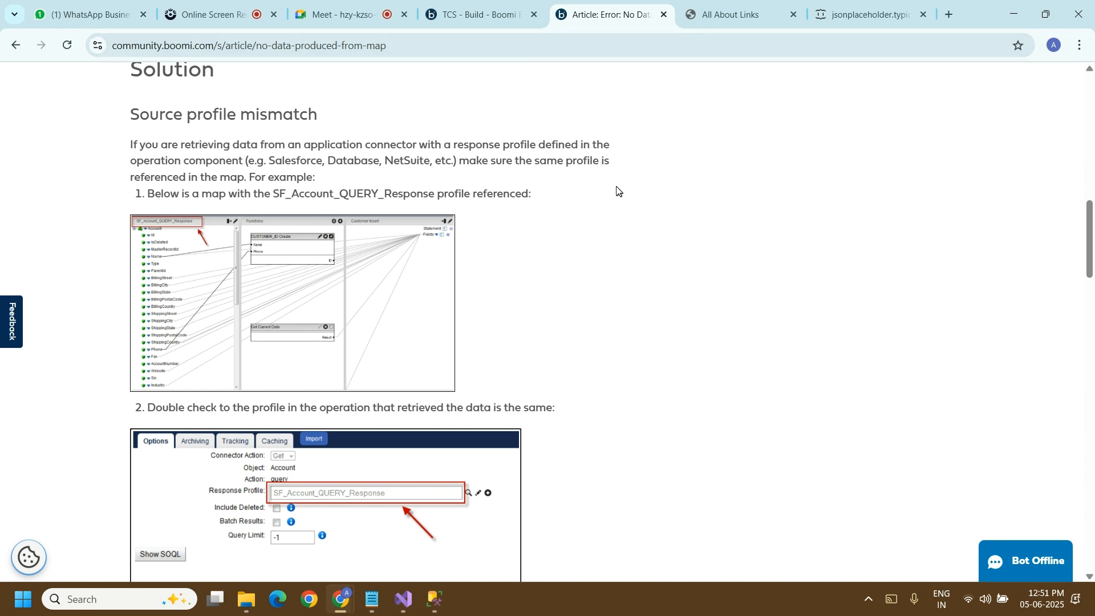
pyautogui.moveTo(257, 162); pyautogui.dragTo(517, 223)
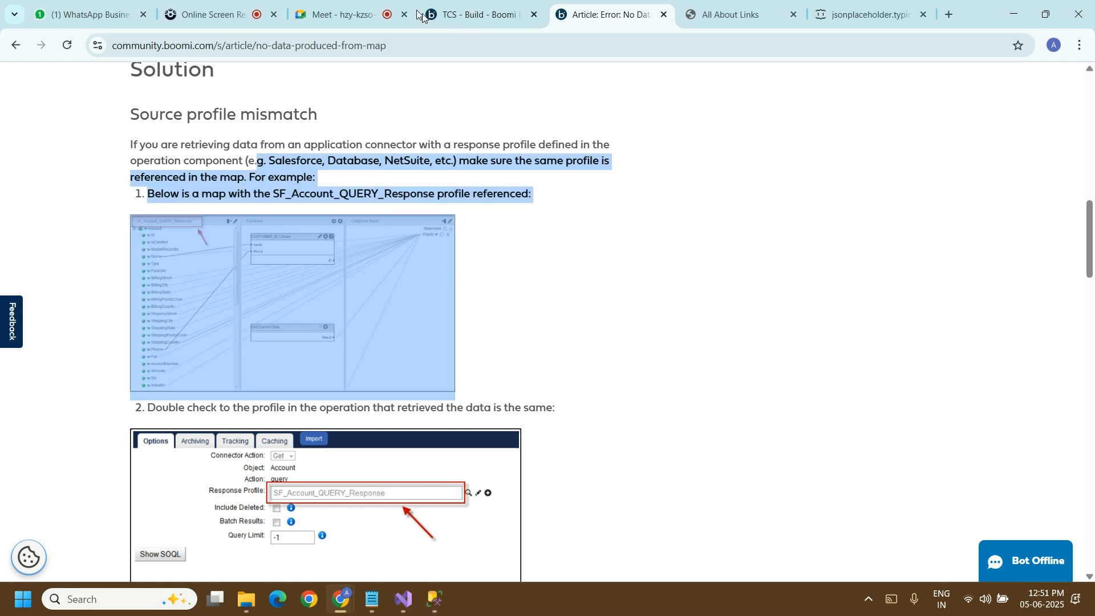
pyautogui.click(474, 3)
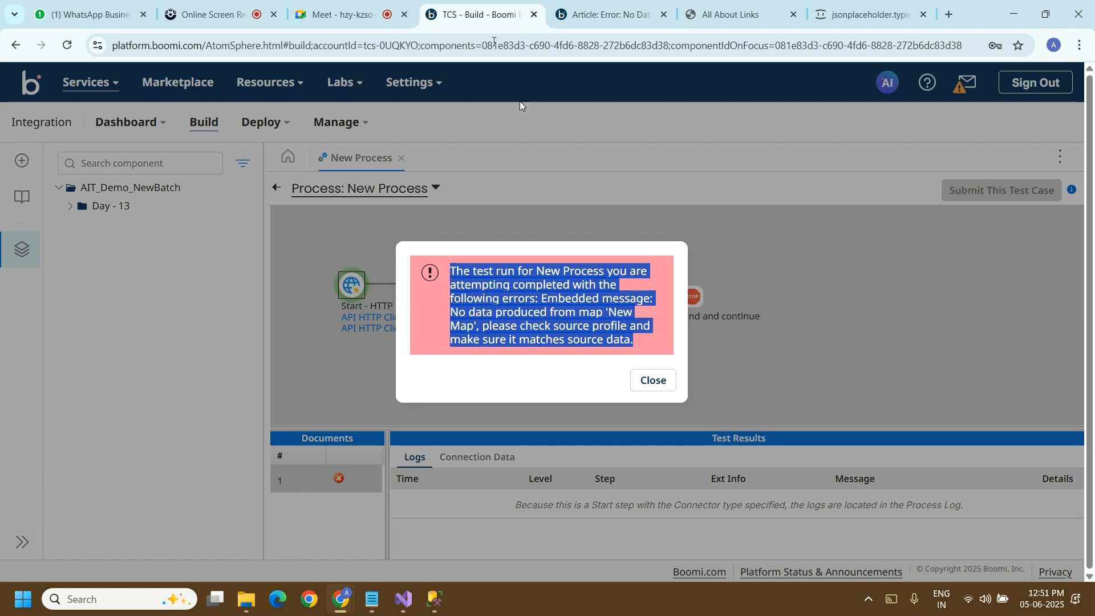
pyautogui.click(360, 6)
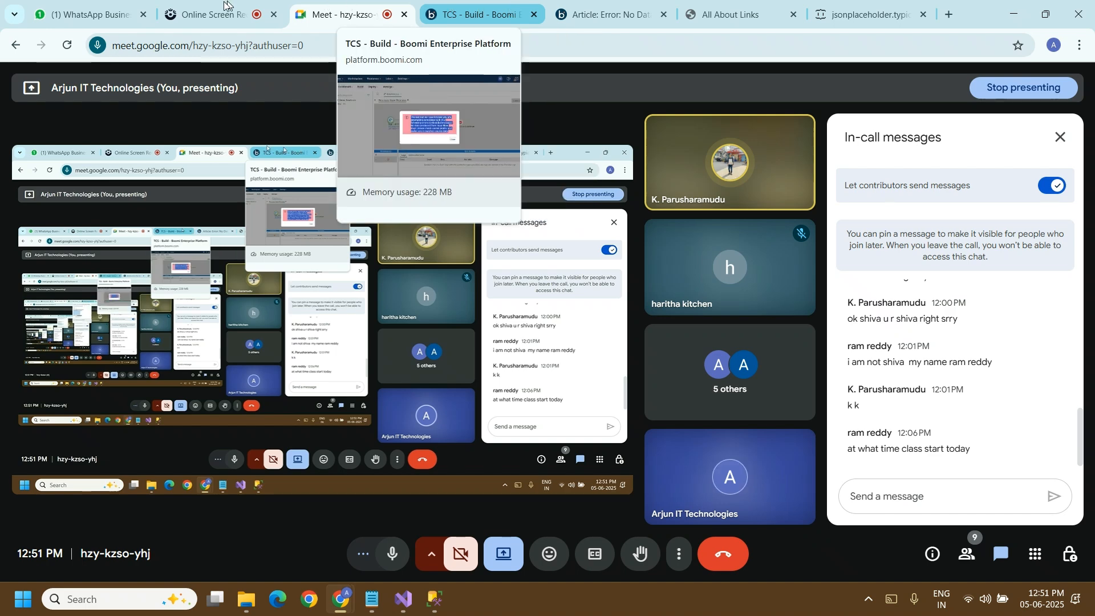
pyautogui.click(207, 12)
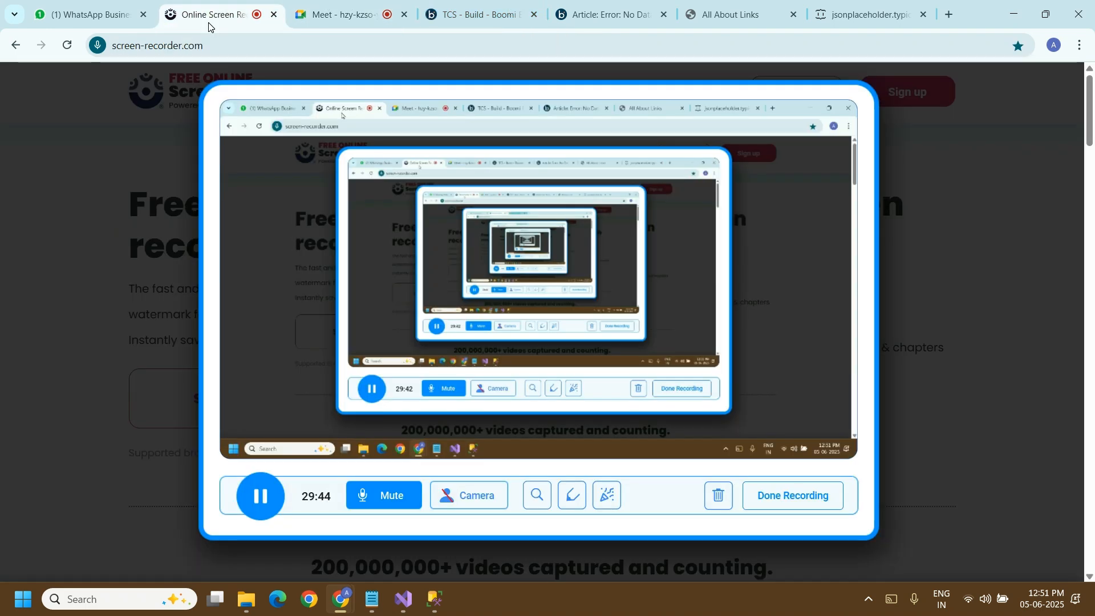